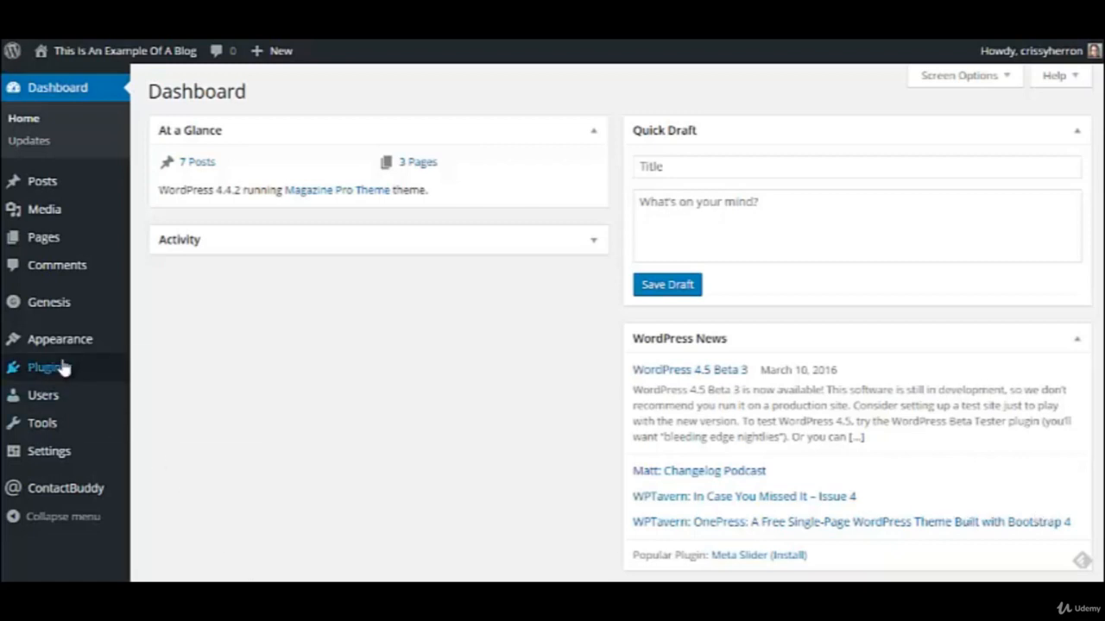
Open the Header appearance settings of the WordPress site.
{"action": "mouse_move", "coordinate": [65, 345]}
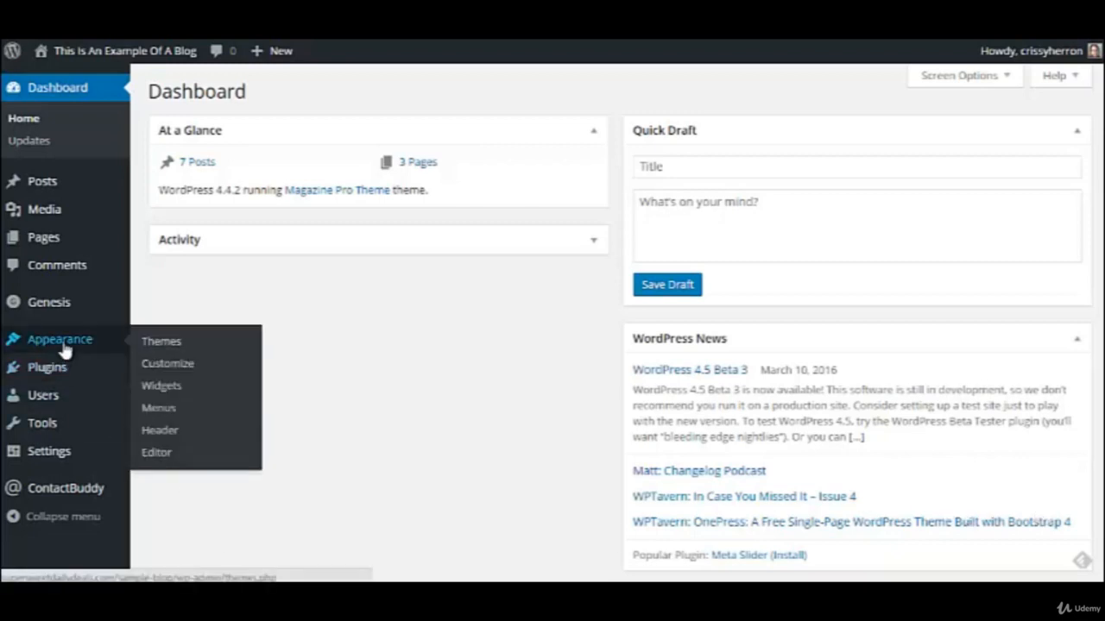
{"action": "left_click", "coordinate": [160, 432]}
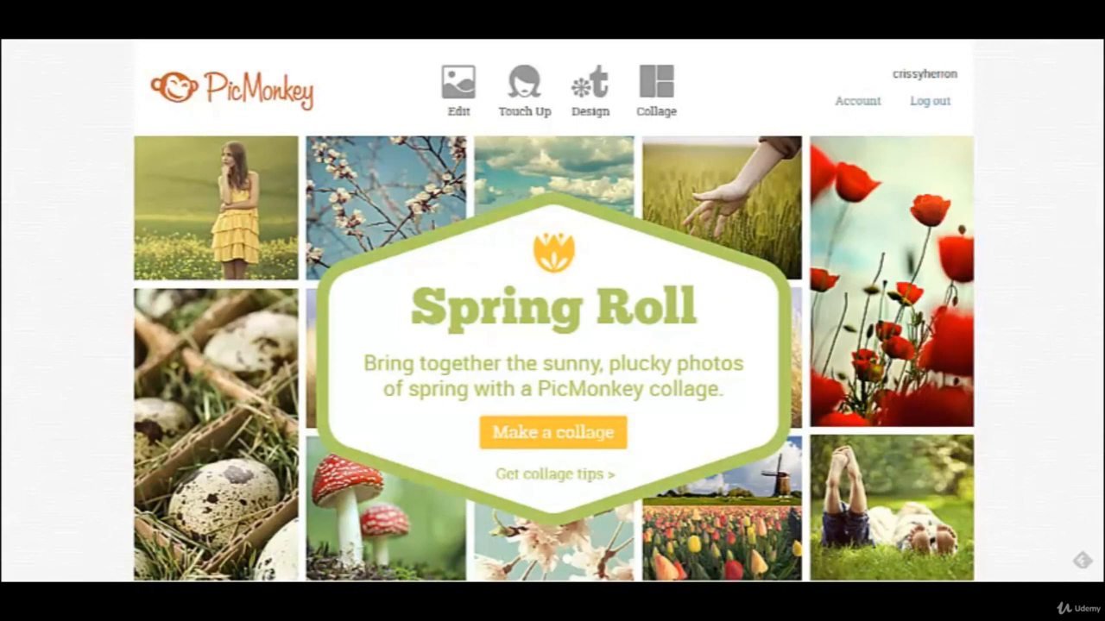
Switch to PicMonkey and create a blank design with a custom canvas size, 380 pixels wide.
{"action": "mouse_move", "coordinate": [585, 98]}
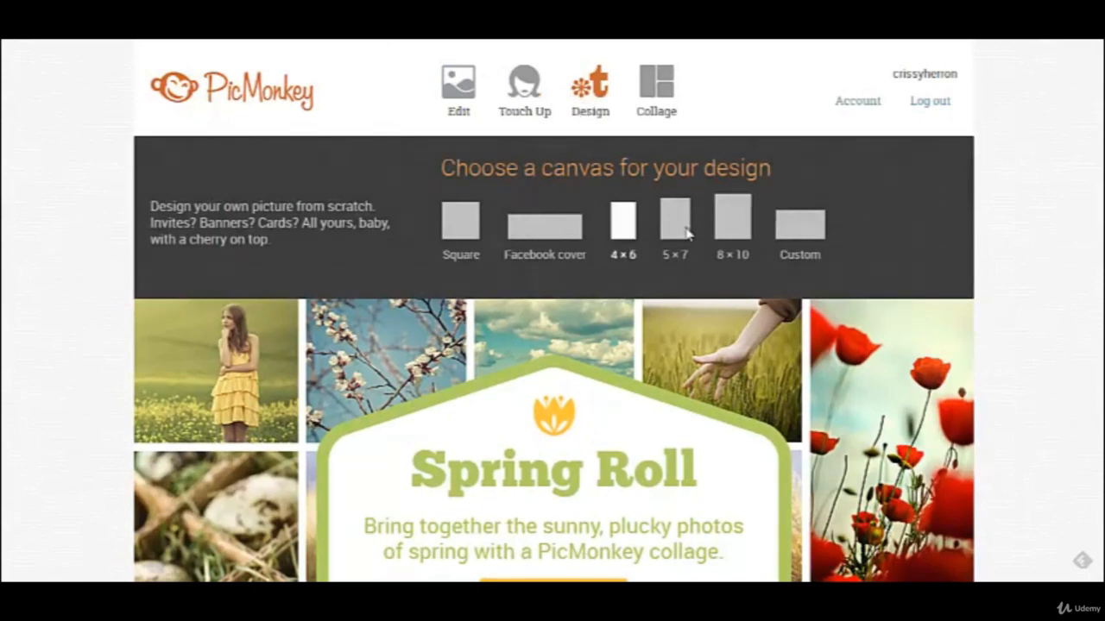
{"action": "left_click", "coordinate": [796, 232]}
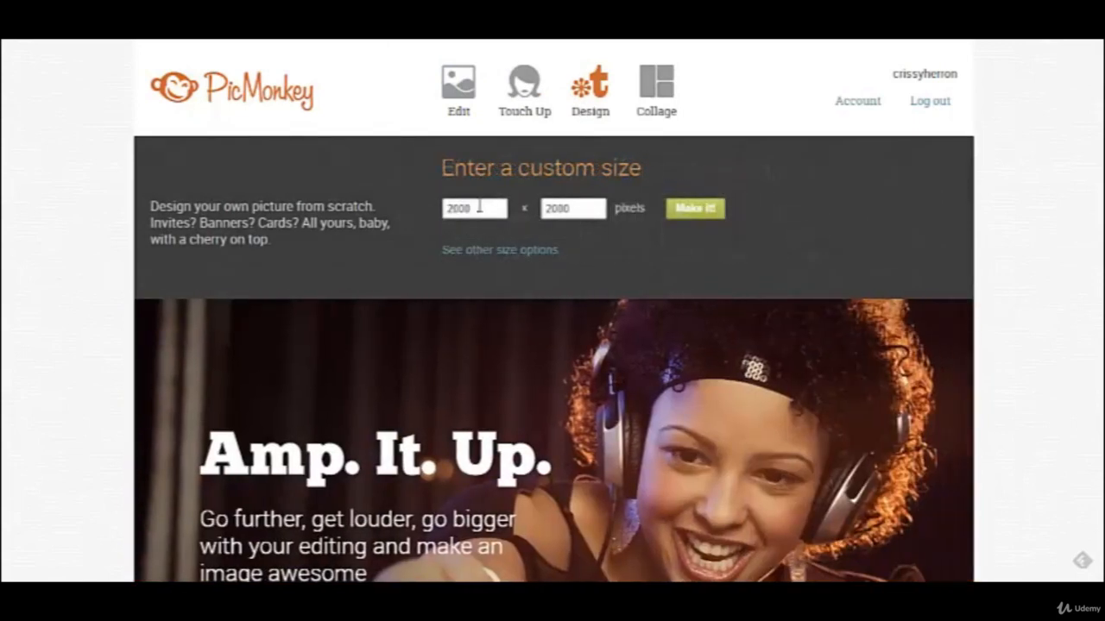
{"action": "left_click_drag", "start_coordinate": [501, 208], "coordinate": [417, 207]}
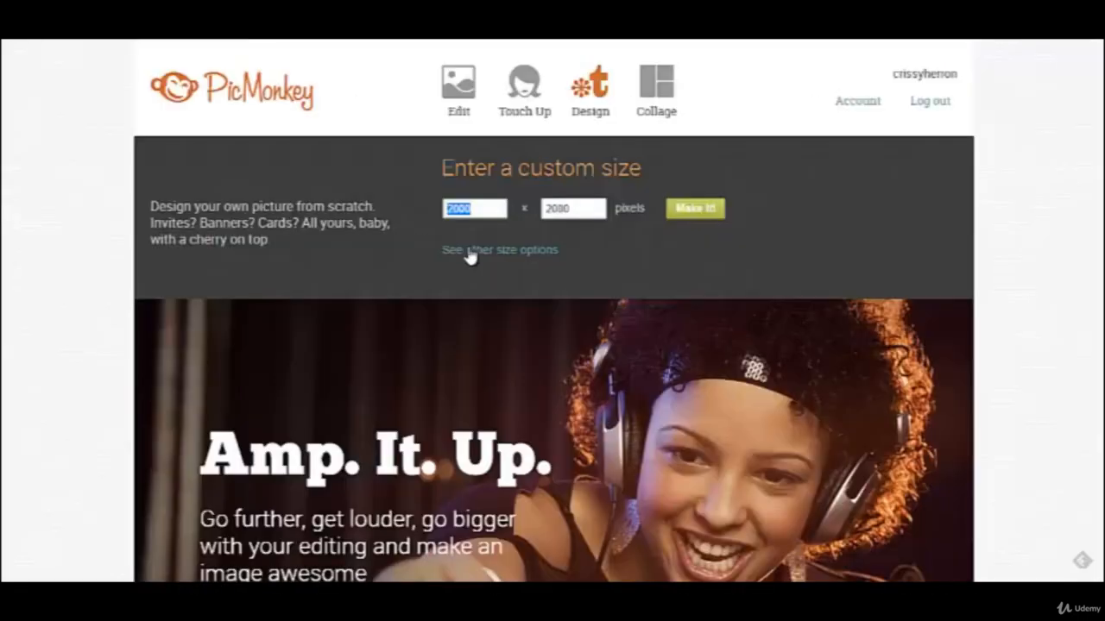
{"action": "type", "text": "380"}
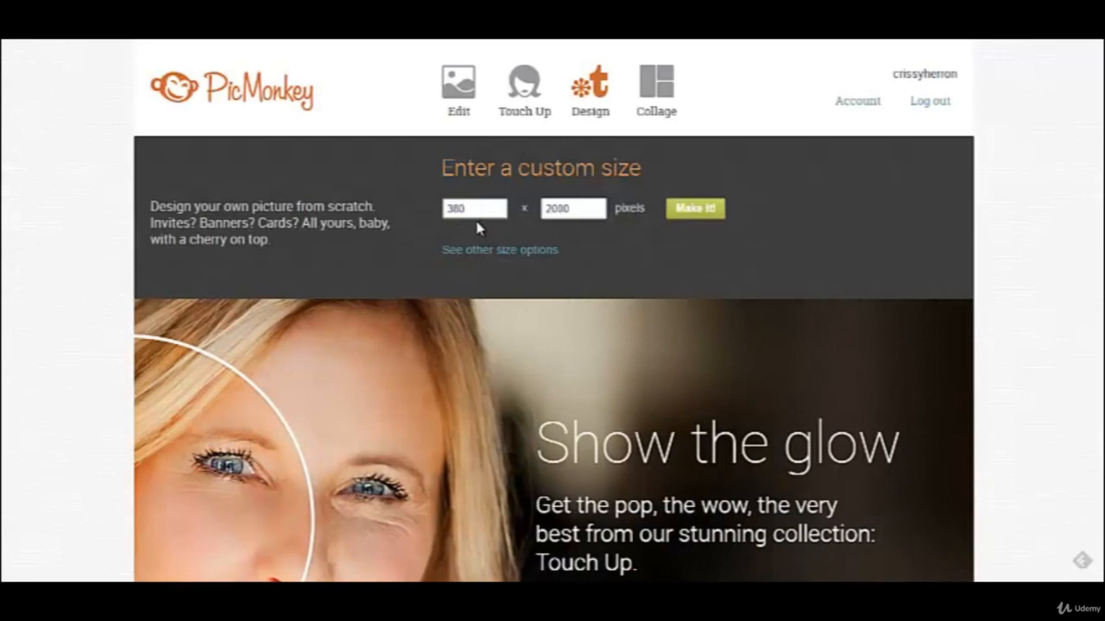
{"action": "key", "text": "Tab"}
{"action": "type", "text": "9"}
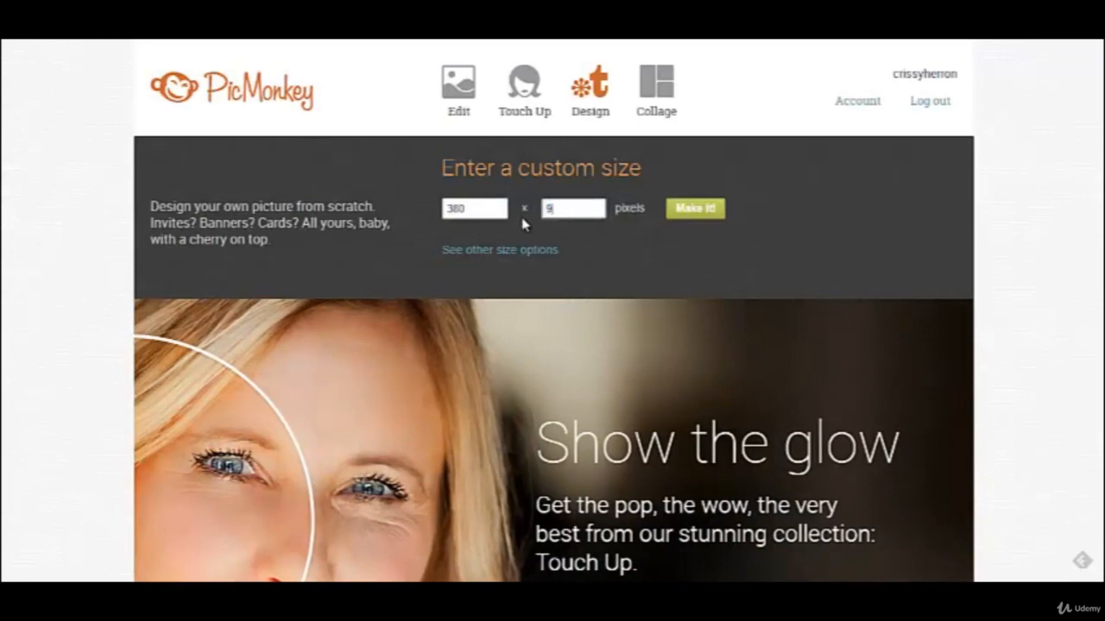
{"action": "left_click", "coordinate": [694, 212]}
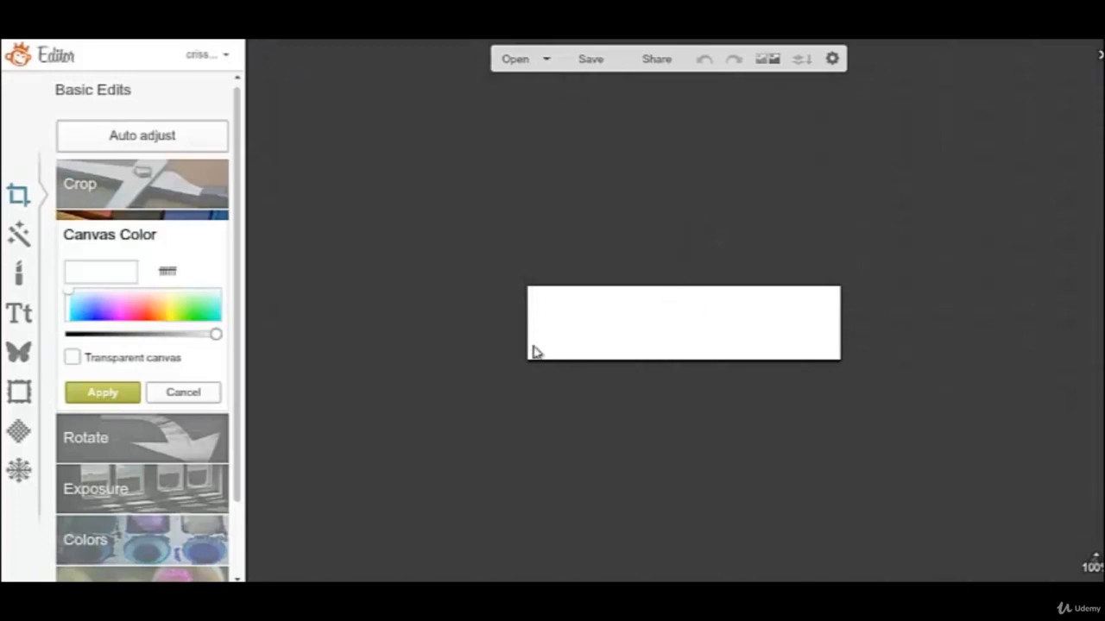
Try out several canvas colors from the spectrum, including orange ff8e27, a light yellow and periwinkle blue 98a1ff.
{"action": "left_click", "coordinate": [99, 315]}
{"action": "left_click", "coordinate": [207, 308]}
{"action": "left_click", "coordinate": [147, 304]}
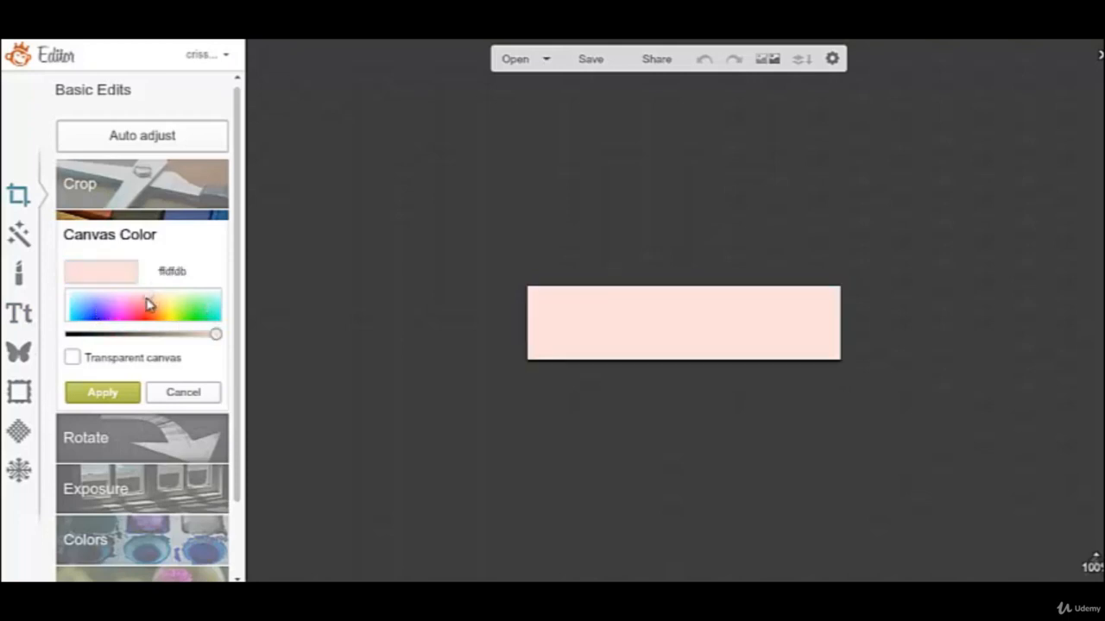
{"action": "left_click", "coordinate": [143, 312]}
{"action": "left_click", "coordinate": [157, 320]}
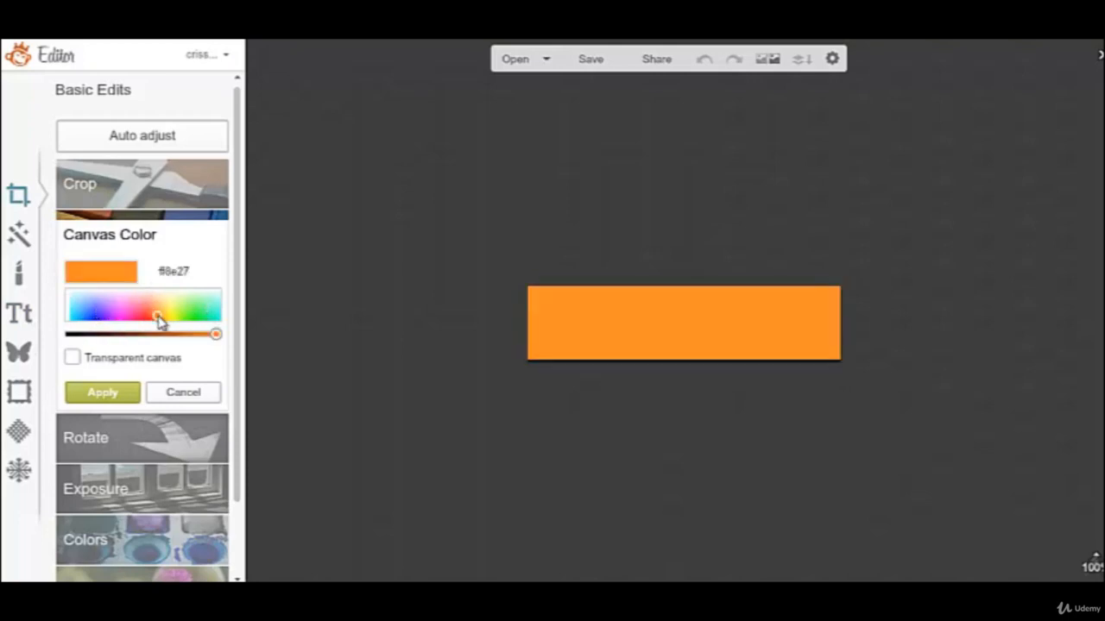
{"action": "left_click", "coordinate": [175, 309]}
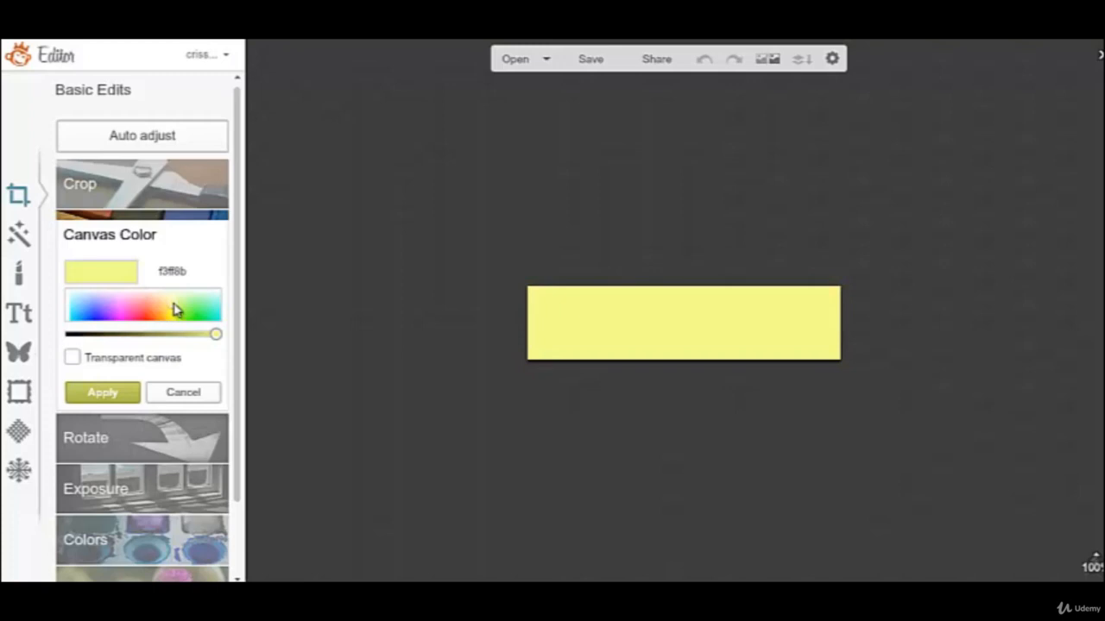
{"action": "left_click", "coordinate": [129, 307]}
{"action": "left_click", "coordinate": [100, 311]}
{"action": "left_click", "coordinate": [94, 303]}
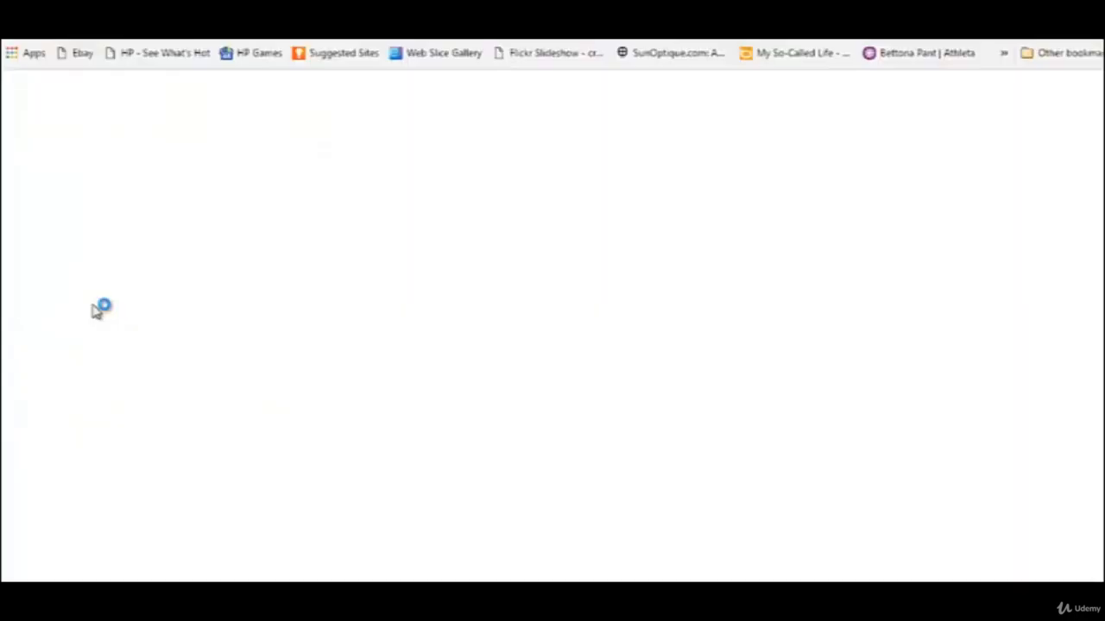
Go to the COLOURlovers website and look over the palettes, patterns and colors on its home page.
{"action": "type", "text": "colo"}
{"action": "key", "text": "Return"}
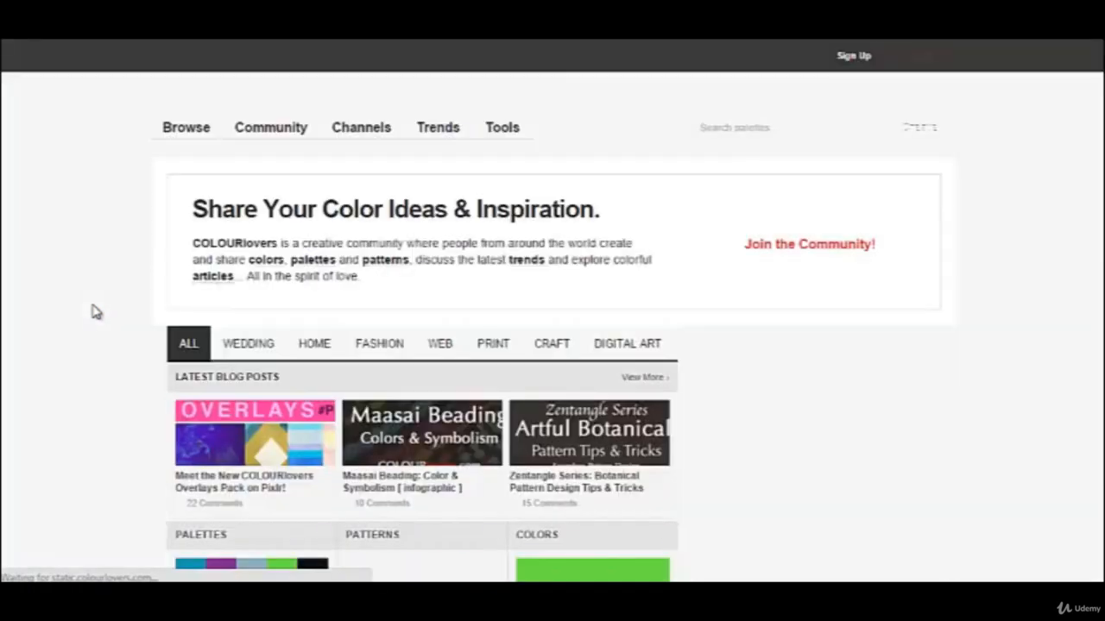
{"action": "scroll", "coordinate": [135, 432], "scroll_direction": "down", "scroll_amount": 7}
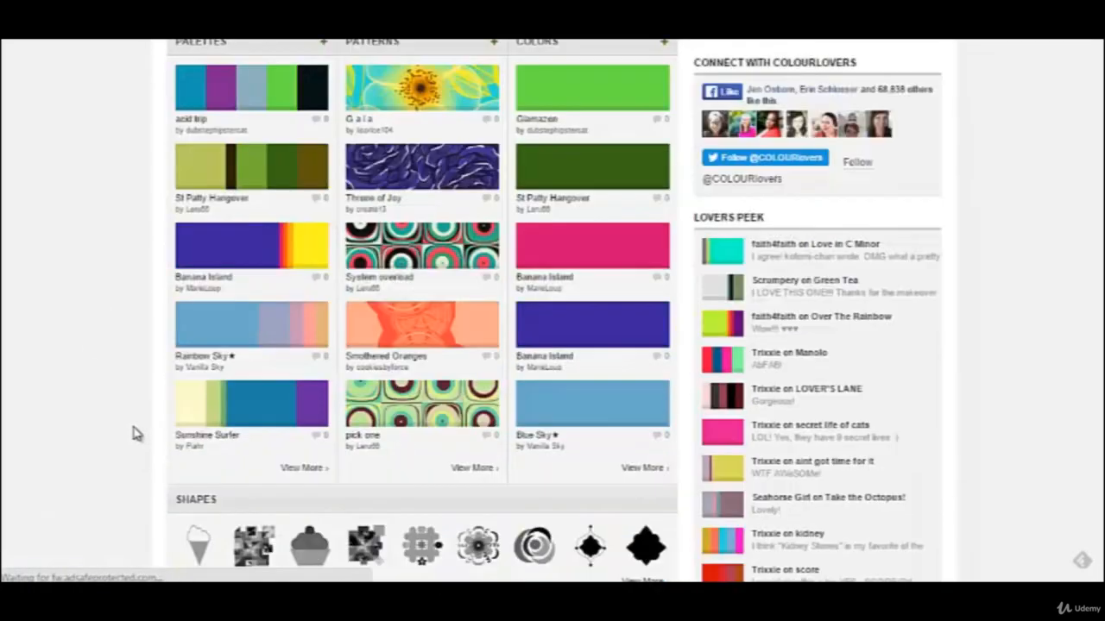
{"action": "scroll", "coordinate": [135, 432], "scroll_direction": "down", "scroll_amount": 3}
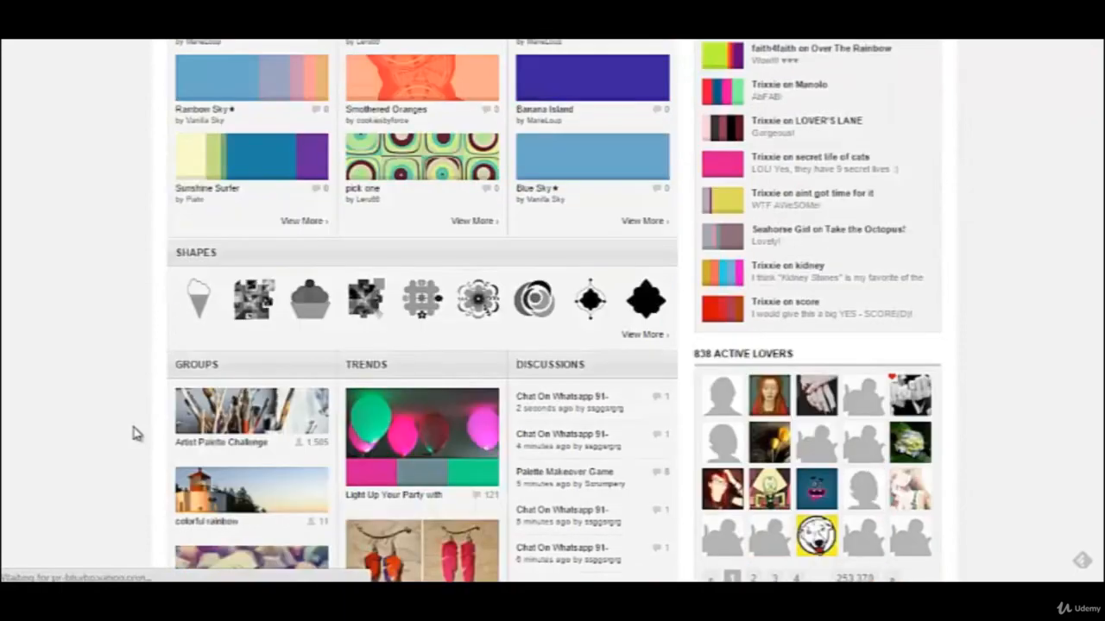
{"action": "scroll", "coordinate": [136, 432], "scroll_direction": "up", "scroll_amount": 10}
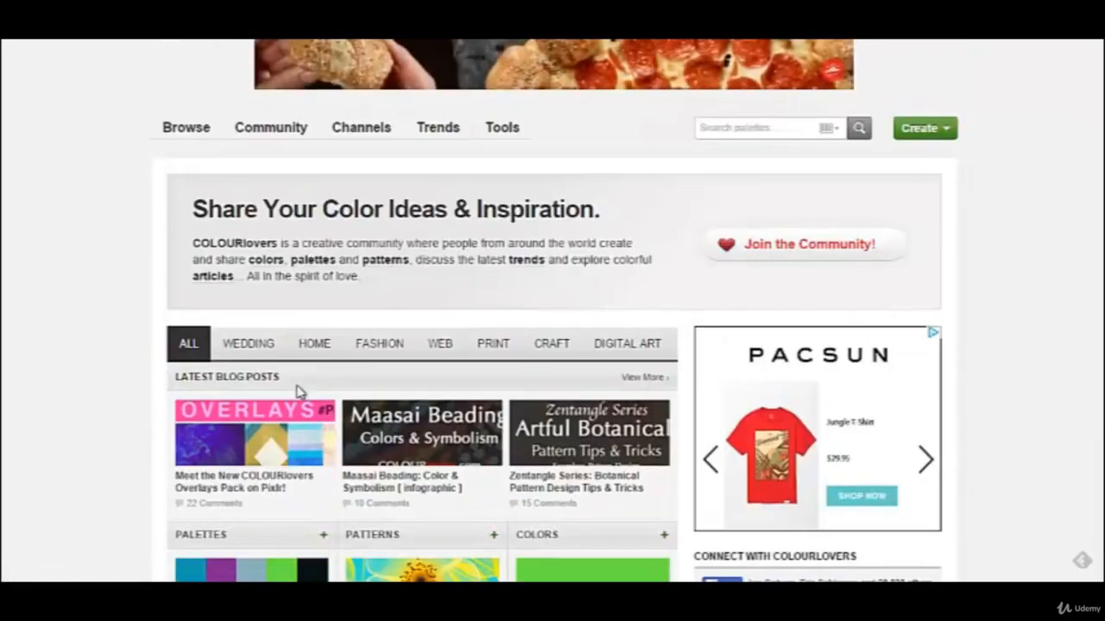
Search the COLOURlovers palettes for "reds".
{"action": "left_click", "coordinate": [763, 130]}
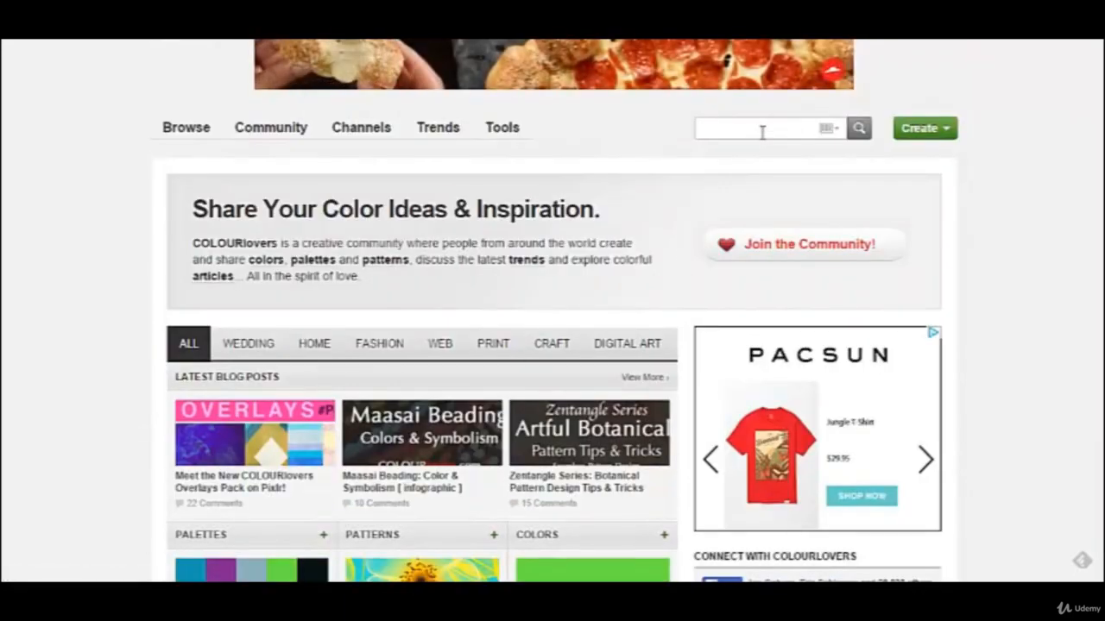
{"action": "type", "text": "re"}
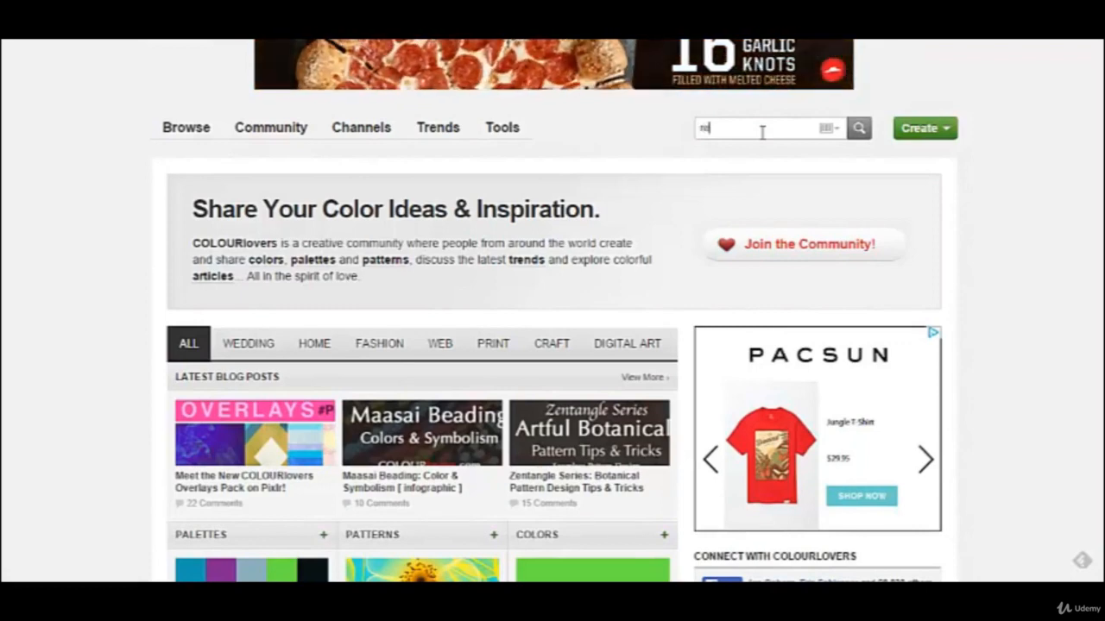
{"action": "type", "text": "ds"}
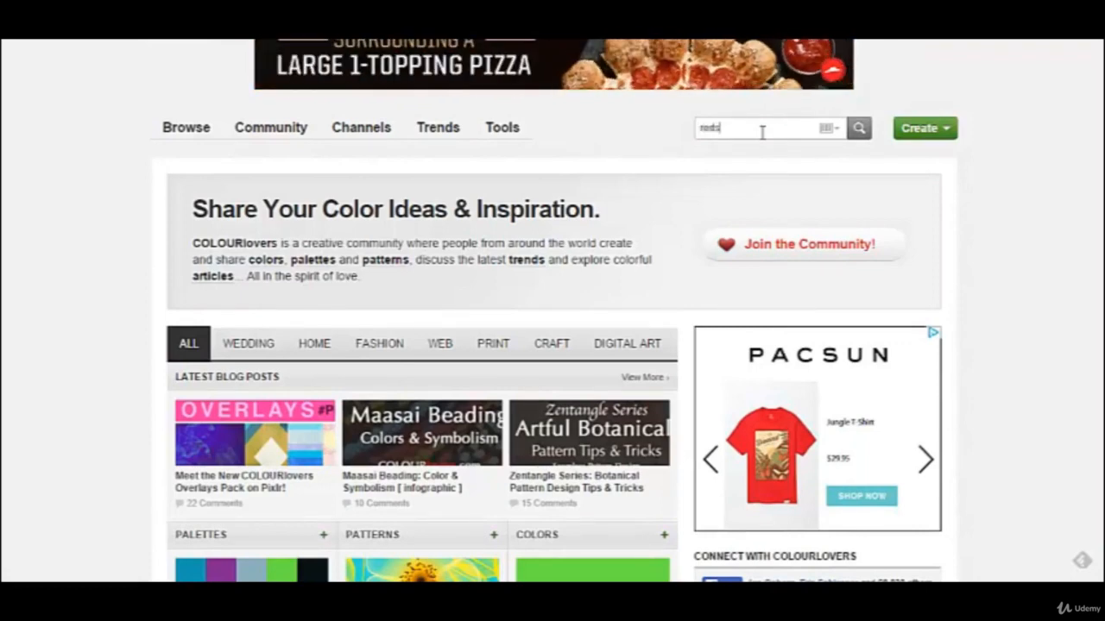
{"action": "key", "text": "Return"}
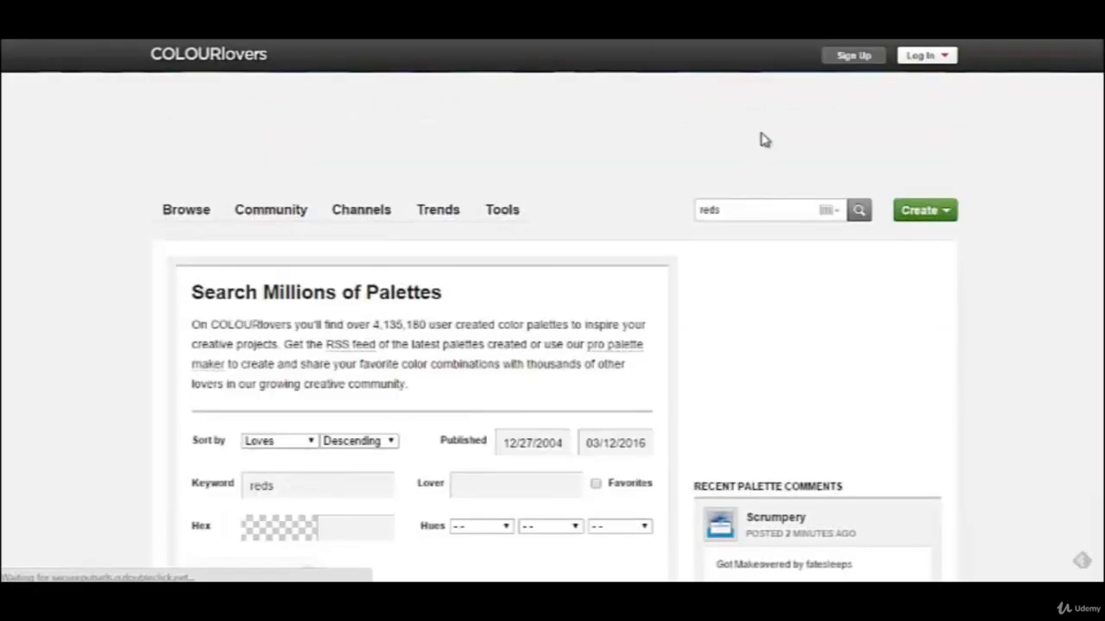
Browse the palette search results and open the "american idiot" palette.
{"action": "scroll", "coordinate": [444, 412], "scroll_direction": "down", "scroll_amount": 5}
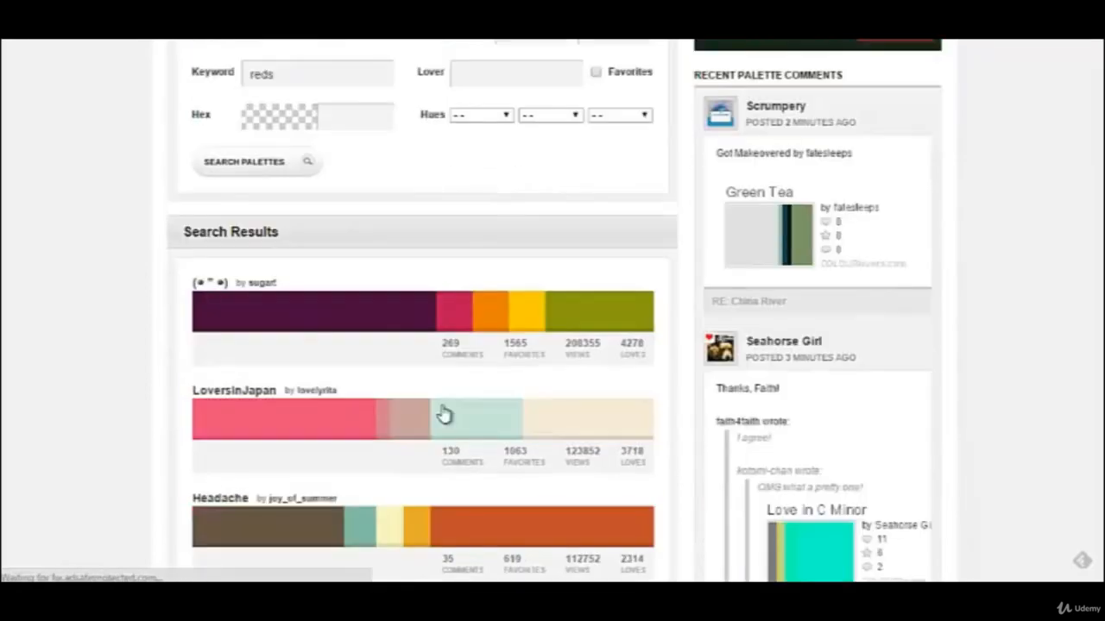
{"action": "scroll", "coordinate": [444, 415], "scroll_direction": "down", "scroll_amount": 3}
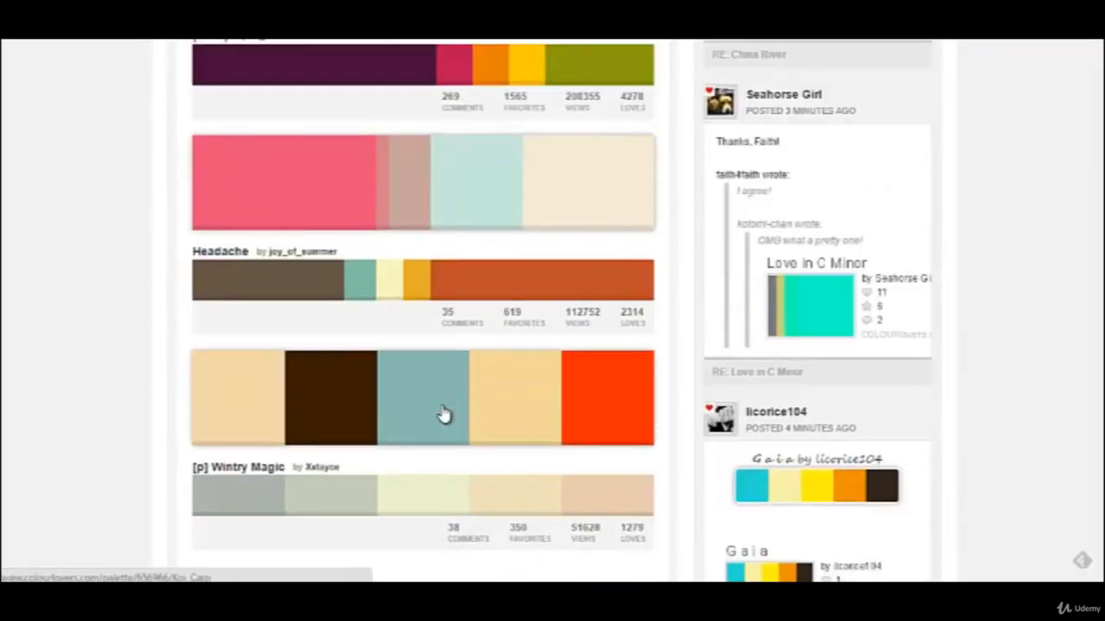
{"action": "scroll", "coordinate": [444, 415], "scroll_direction": "down", "scroll_amount": 1}
{"action": "scroll", "coordinate": [444, 411], "scroll_direction": "down", "scroll_amount": 1}
{"action": "scroll", "coordinate": [444, 411], "scroll_direction": "down", "scroll_amount": 1}
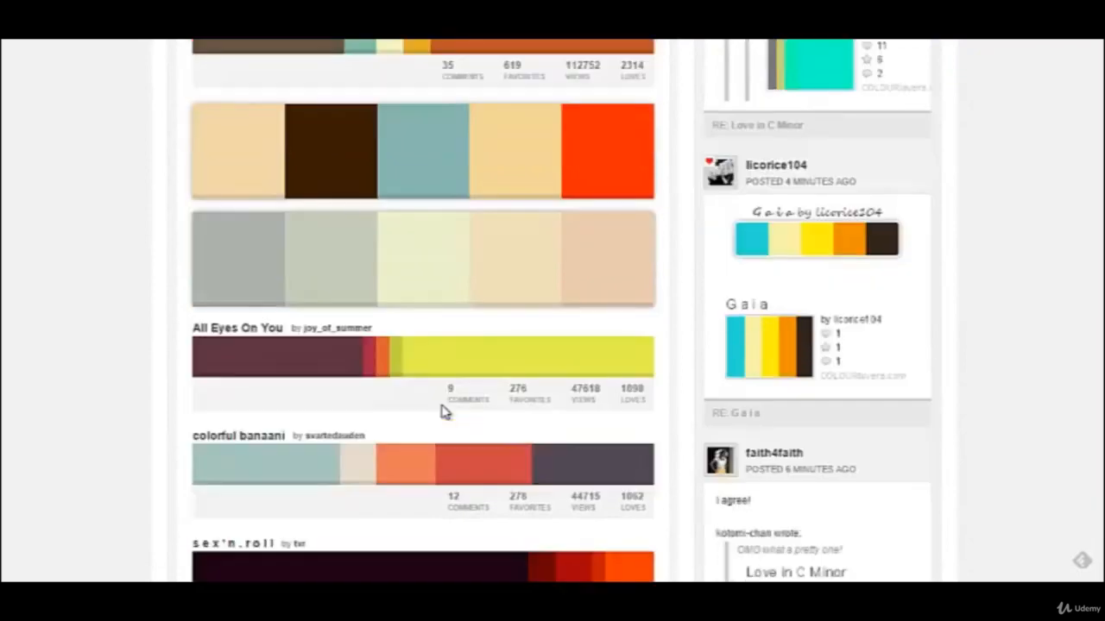
{"action": "scroll", "coordinate": [444, 412], "scroll_direction": "down", "scroll_amount": 2}
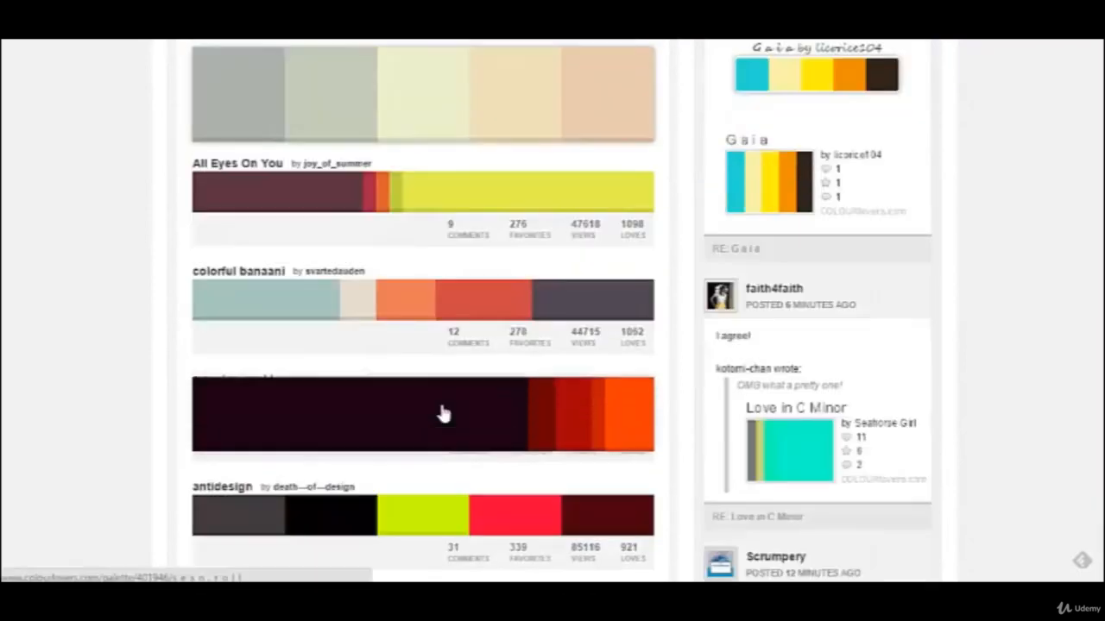
{"action": "scroll", "coordinate": [444, 411], "scroll_direction": "down", "scroll_amount": 1}
{"action": "scroll", "coordinate": [444, 412], "scroll_direction": "down", "scroll_amount": 1}
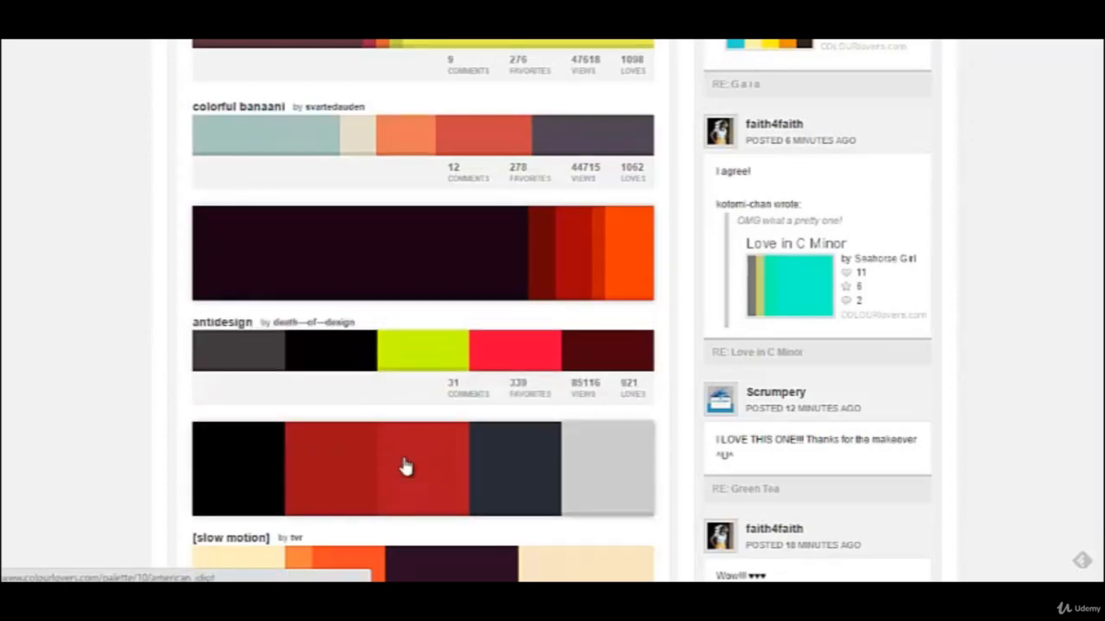
{"action": "scroll", "coordinate": [395, 458], "scroll_direction": "down", "scroll_amount": 2}
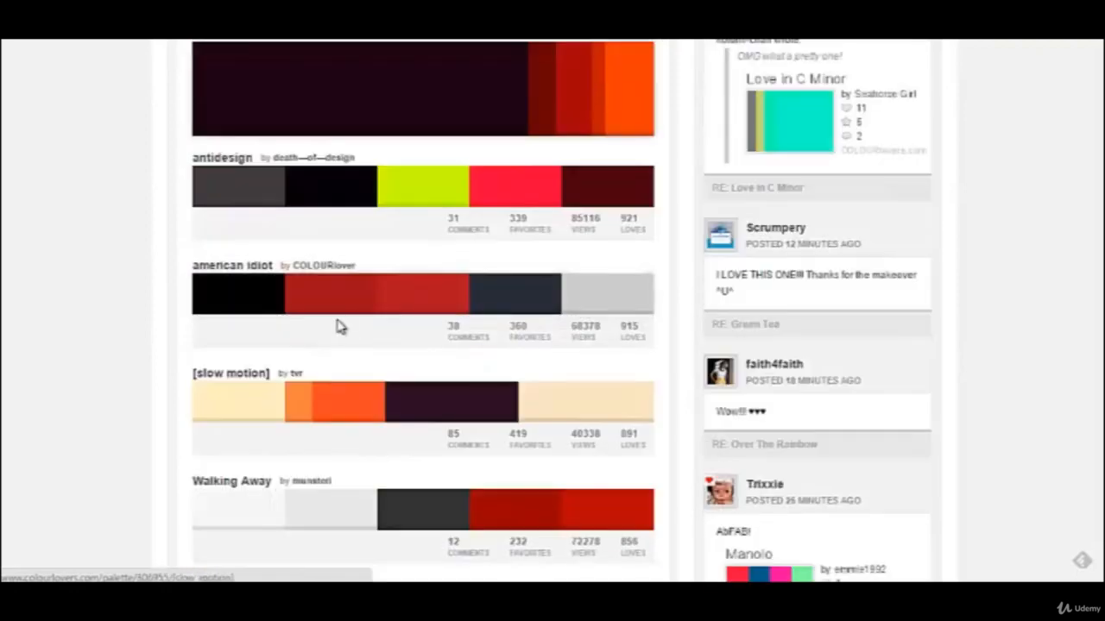
{"action": "left_click", "coordinate": [337, 291]}
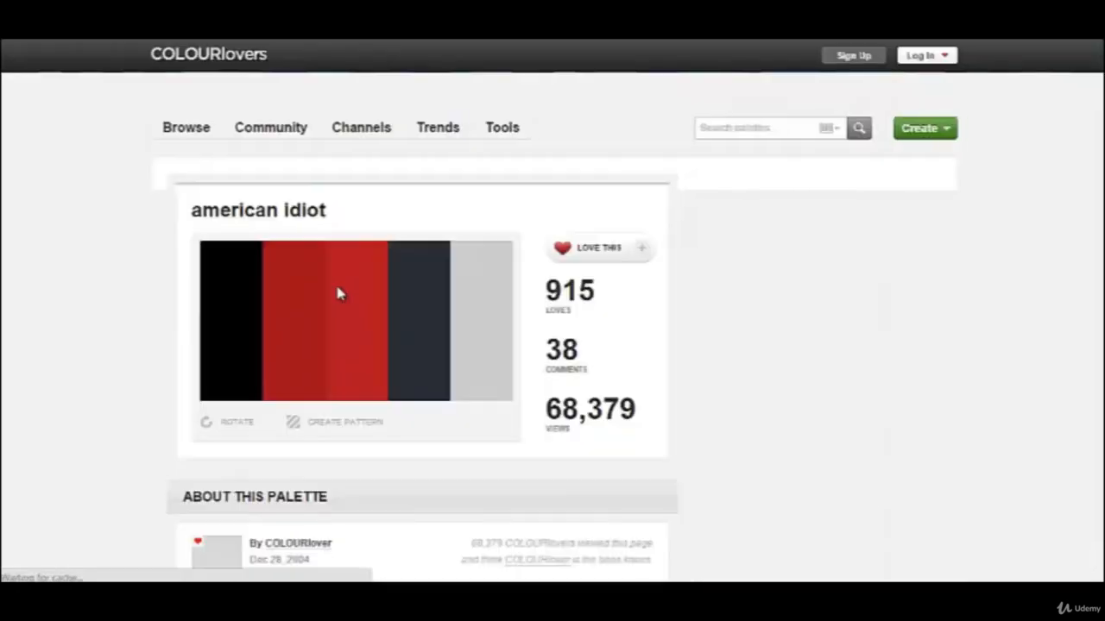
Examine the individual colors of the "american idiot" palette and their hex codes.
{"action": "scroll", "coordinate": [350, 389], "scroll_direction": "down", "scroll_amount": 3}
{"action": "scroll", "coordinate": [351, 389], "scroll_direction": "down", "scroll_amount": 5}
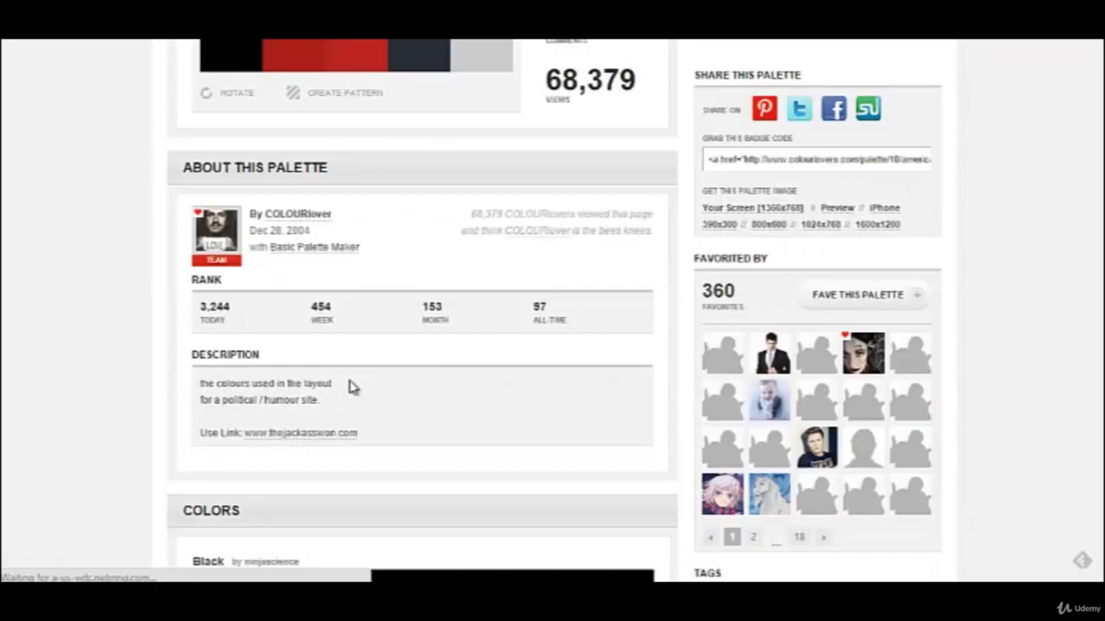
{"action": "scroll", "coordinate": [350, 388], "scroll_direction": "down", "scroll_amount": 2}
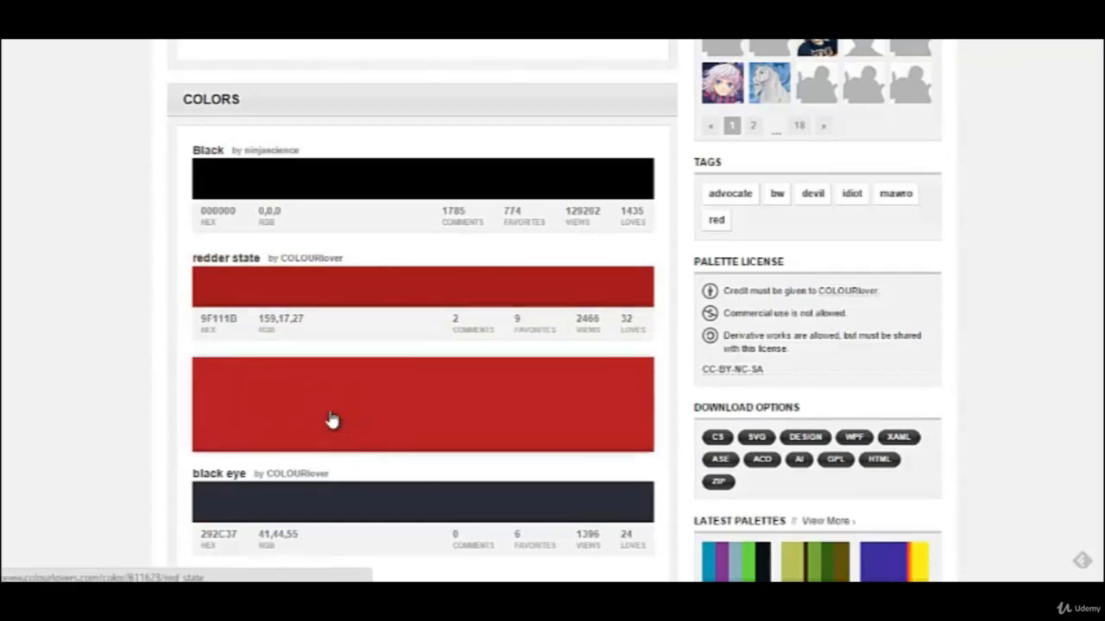
{"action": "scroll", "coordinate": [332, 420], "scroll_direction": "down", "scroll_amount": 1}
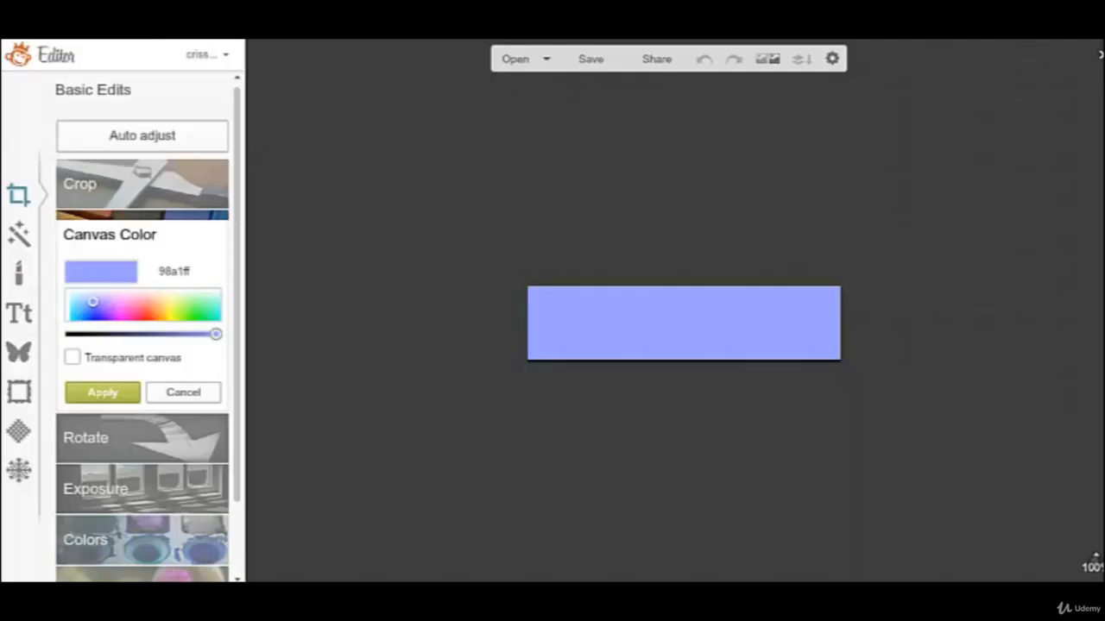
Switch back to the PicMonkey editor and set the canvas color to hex b11623.
{"action": "left_click", "coordinate": [197, 271]}
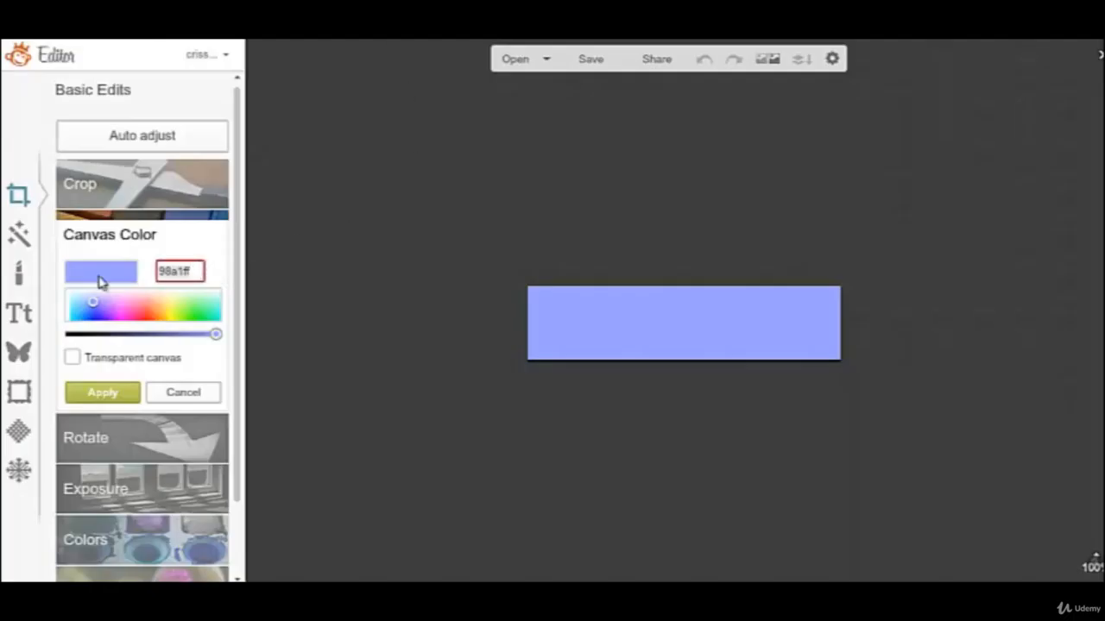
{"action": "type", "text": "b11623"}
{"action": "key", "text": "Return"}
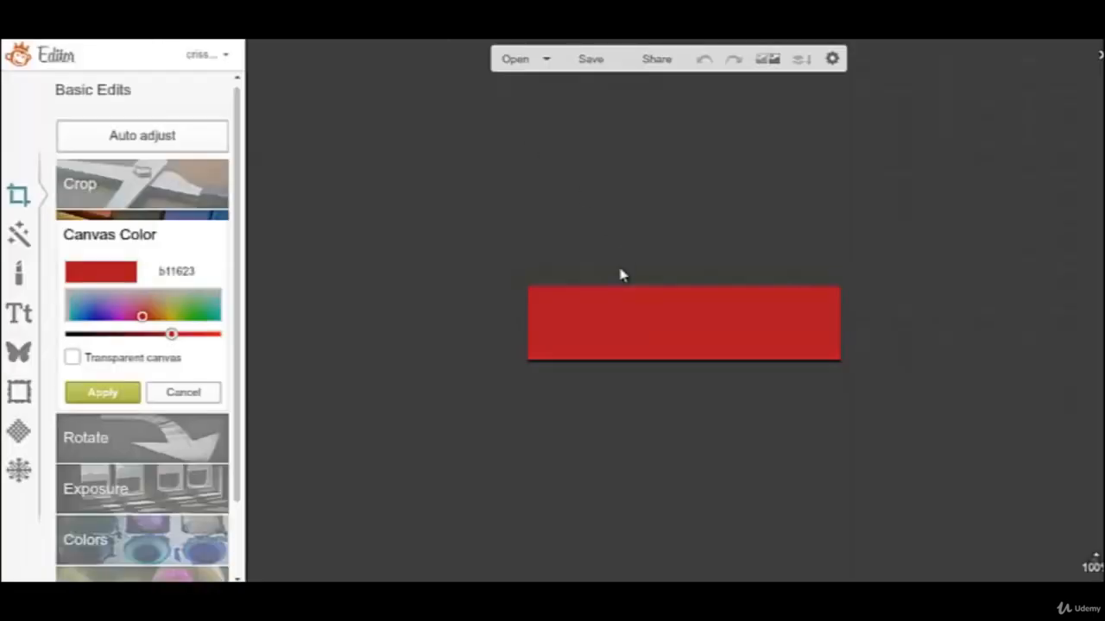
Set the canvas color to white through its hex code and apply it.
{"action": "left_click", "coordinate": [197, 271]}
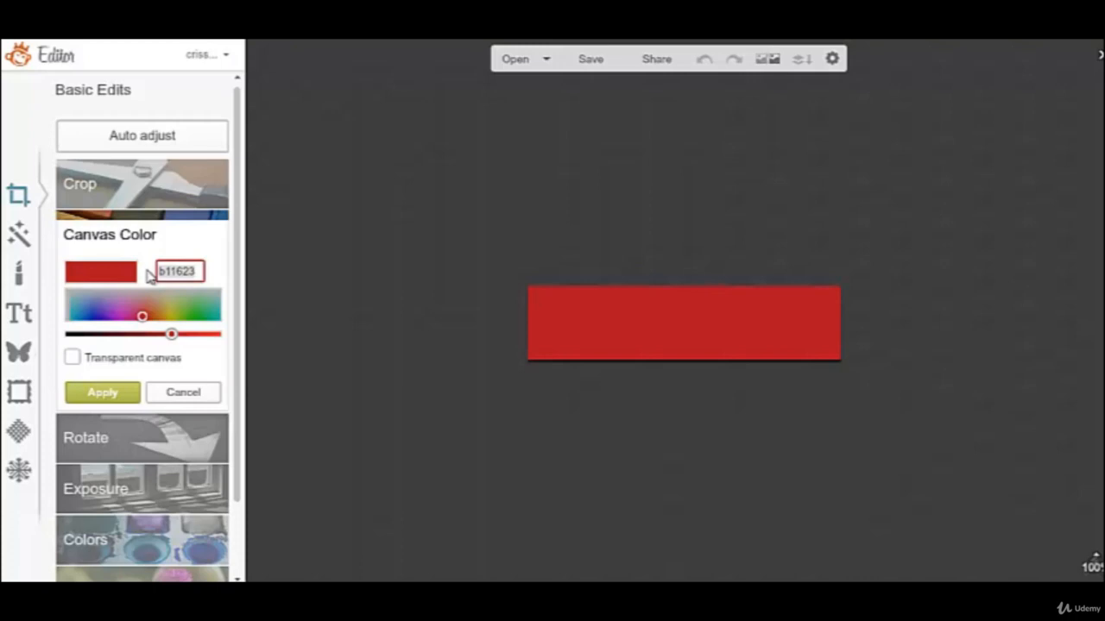
{"action": "type", "text": "ffffff"}
{"action": "key", "text": "Return"}
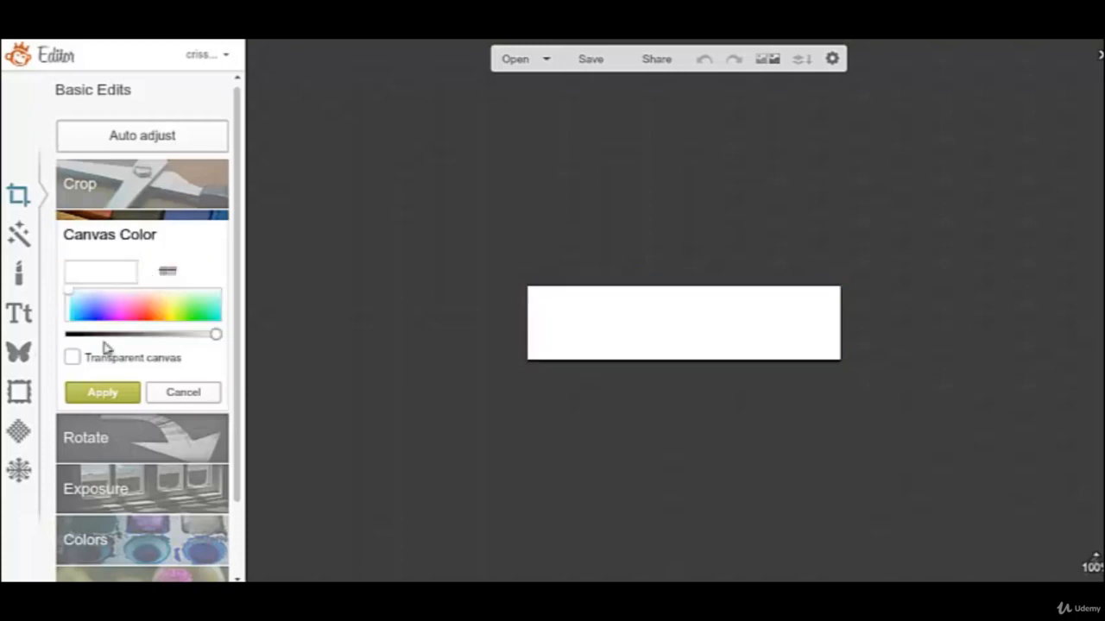
{"action": "left_click", "coordinate": [97, 394]}
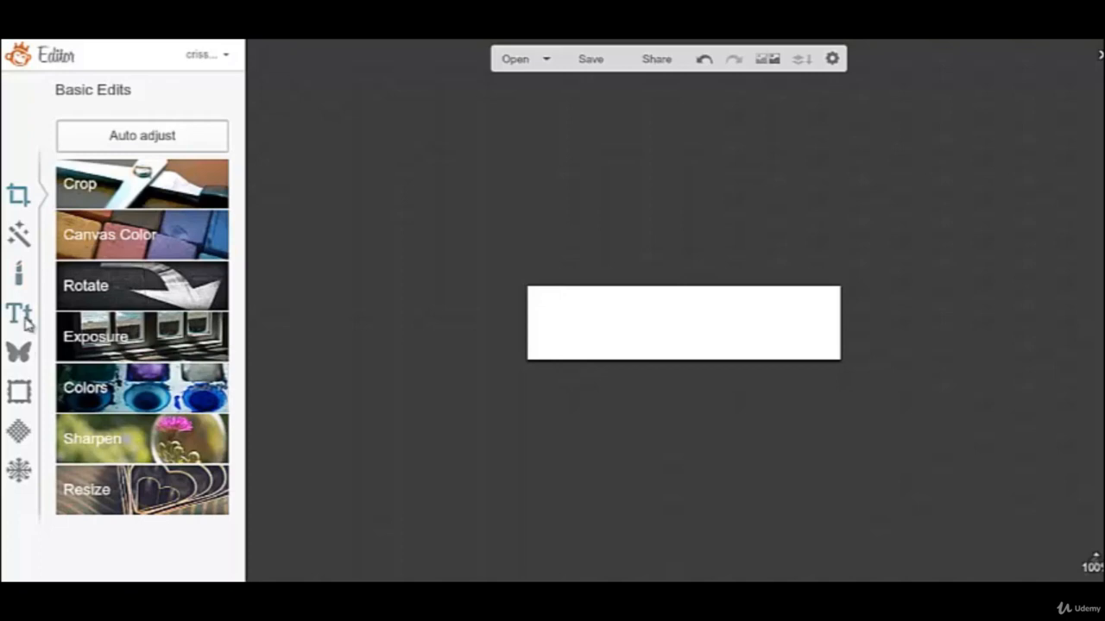
Open the text tools and look through the built-in fonts, from the recent ones down to the Sans Serif group.
{"action": "left_click", "coordinate": [17, 318]}
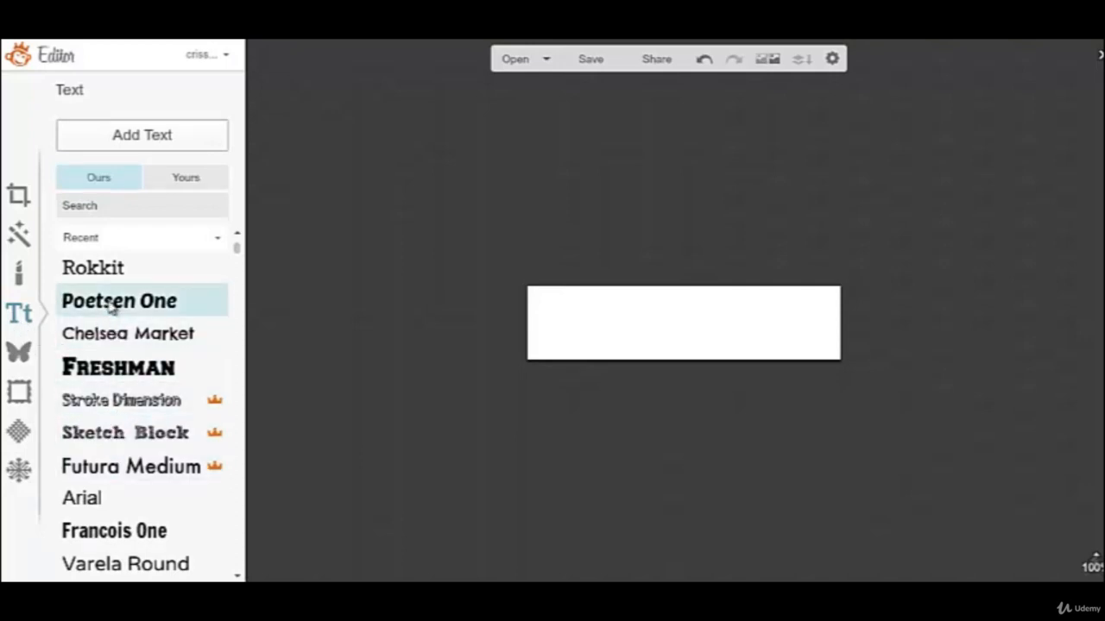
{"action": "scroll", "coordinate": [132, 272], "scroll_direction": "down", "scroll_amount": 1}
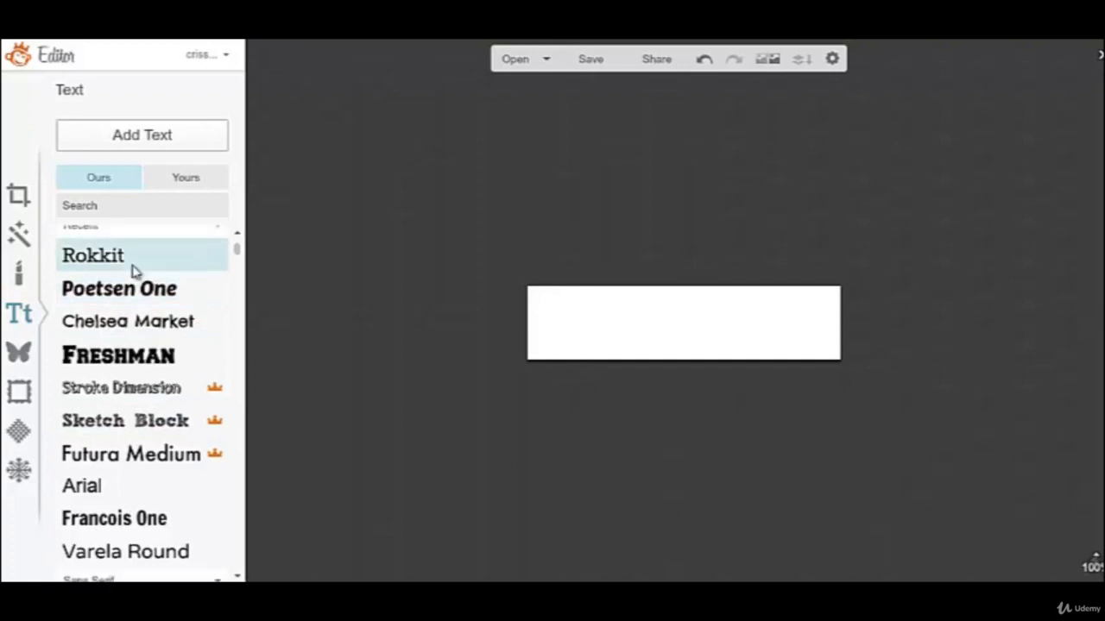
{"action": "scroll", "coordinate": [132, 272], "scroll_direction": "down", "scroll_amount": 1}
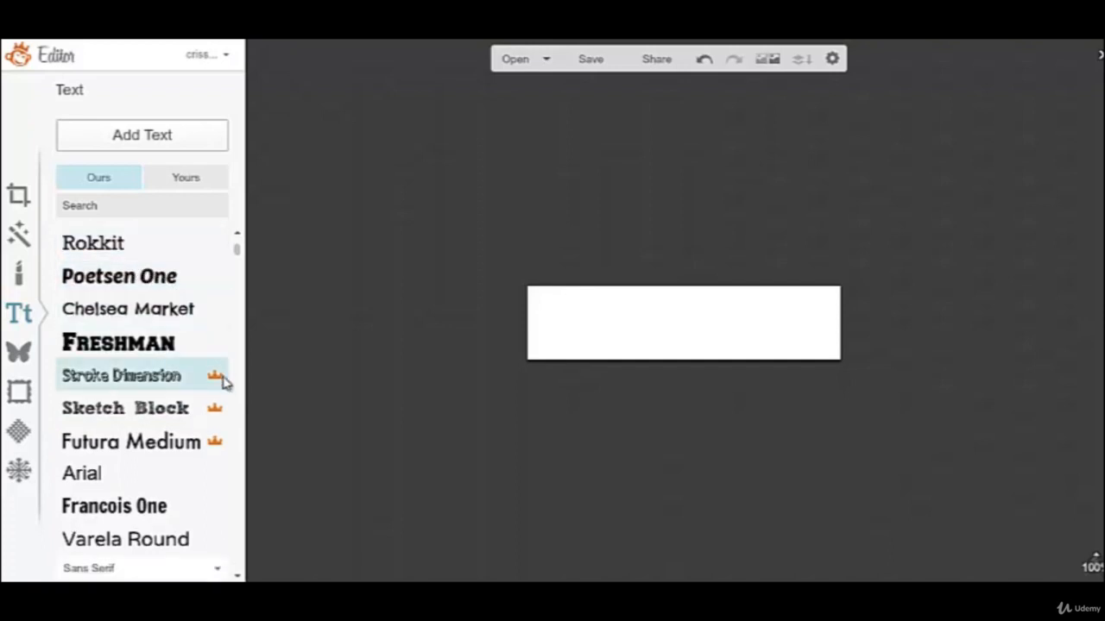
{"action": "mouse_move", "coordinate": [215, 382]}
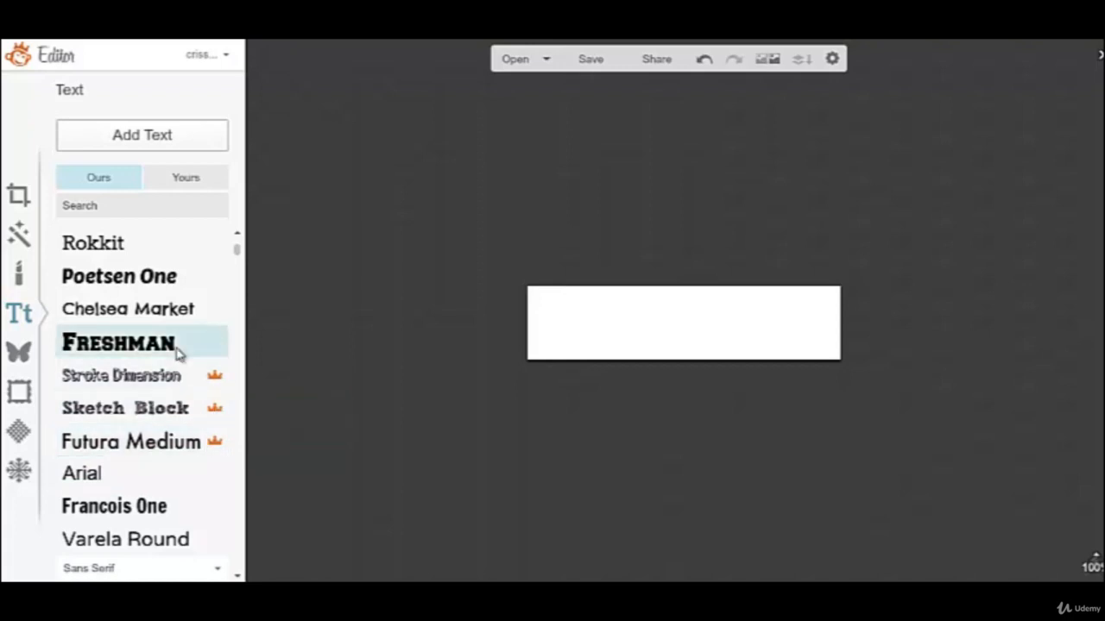
{"action": "scroll", "coordinate": [175, 351], "scroll_direction": "down", "scroll_amount": 1}
{"action": "scroll", "coordinate": [145, 309], "scroll_direction": "up", "scroll_amount": 2}
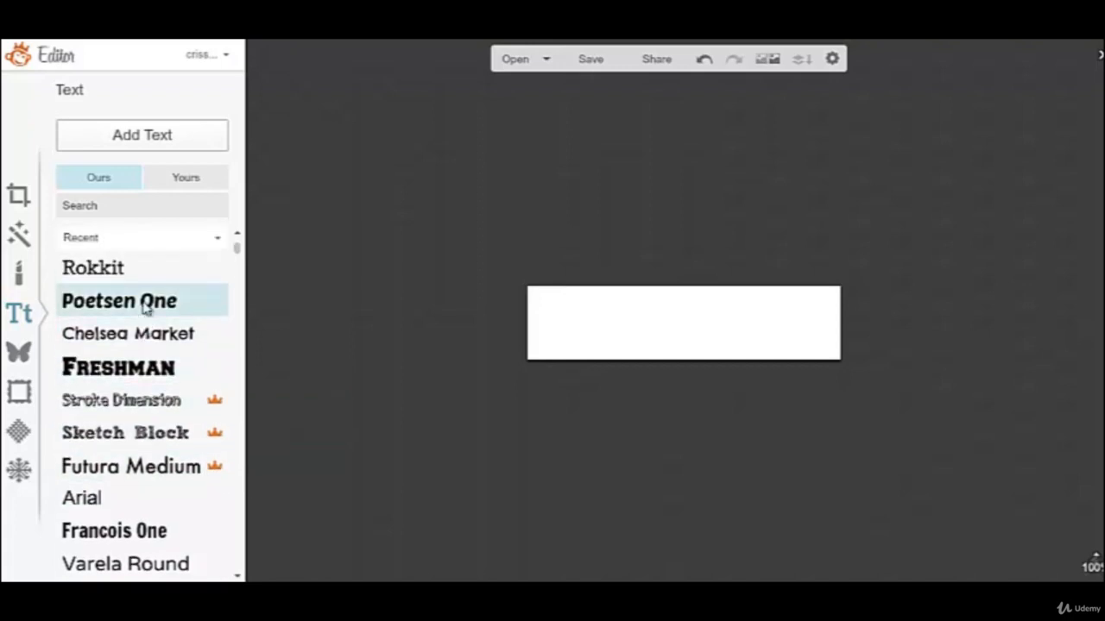
{"action": "scroll", "coordinate": [145, 311], "scroll_direction": "down", "scroll_amount": 4}
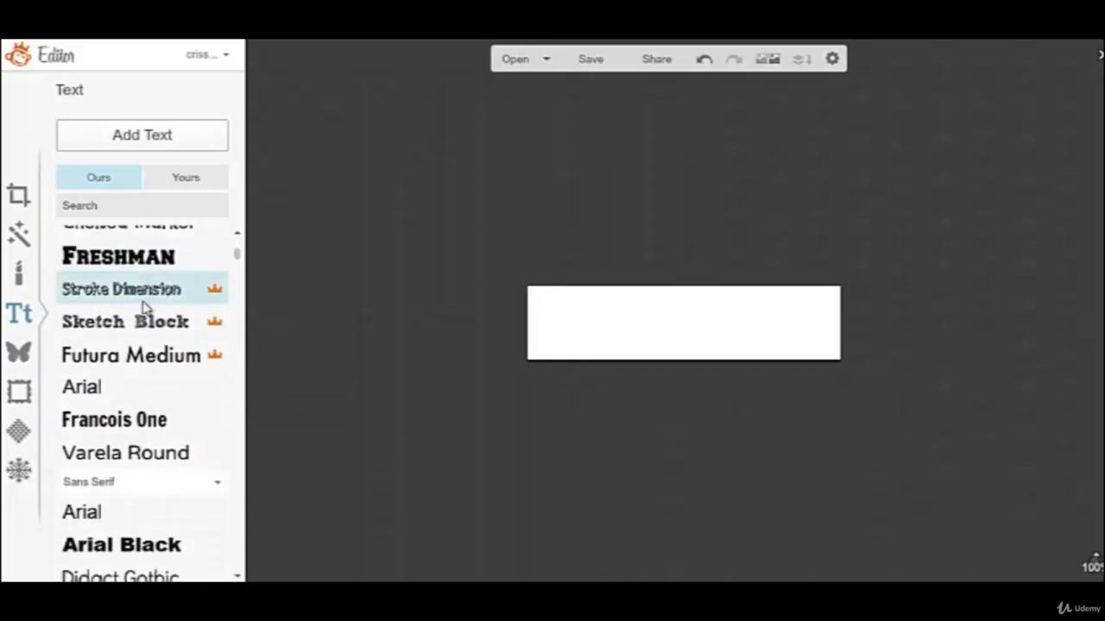
{"action": "scroll", "coordinate": [144, 309], "scroll_direction": "down", "scroll_amount": 6}
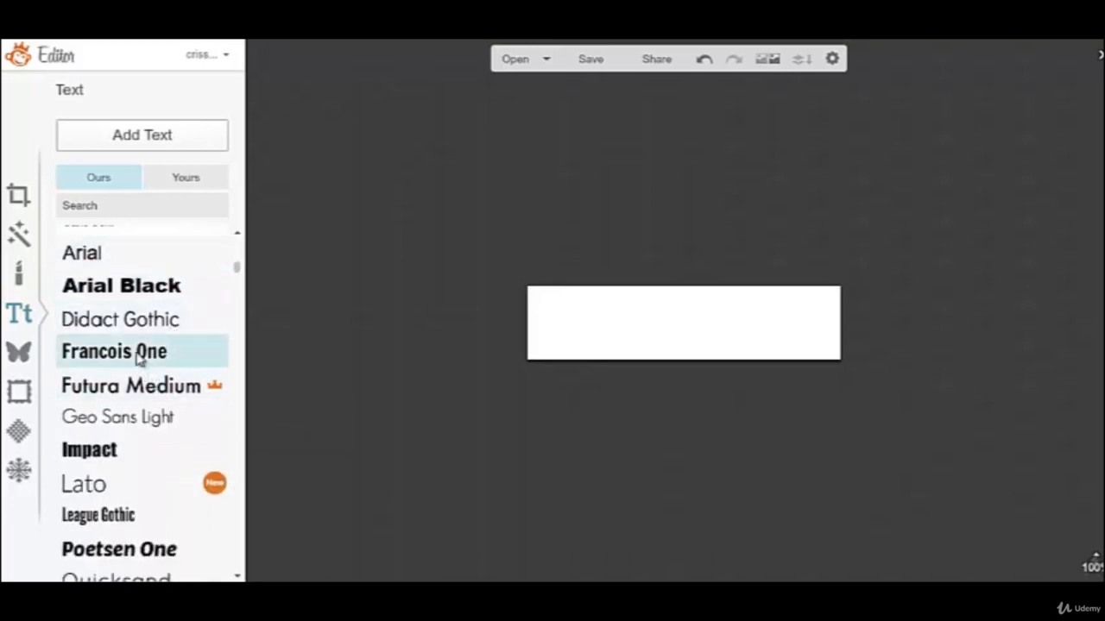
Add a text box in the installed Hellena Script font and place it in the left half of the white canvas.
{"action": "left_click", "coordinate": [185, 184]}
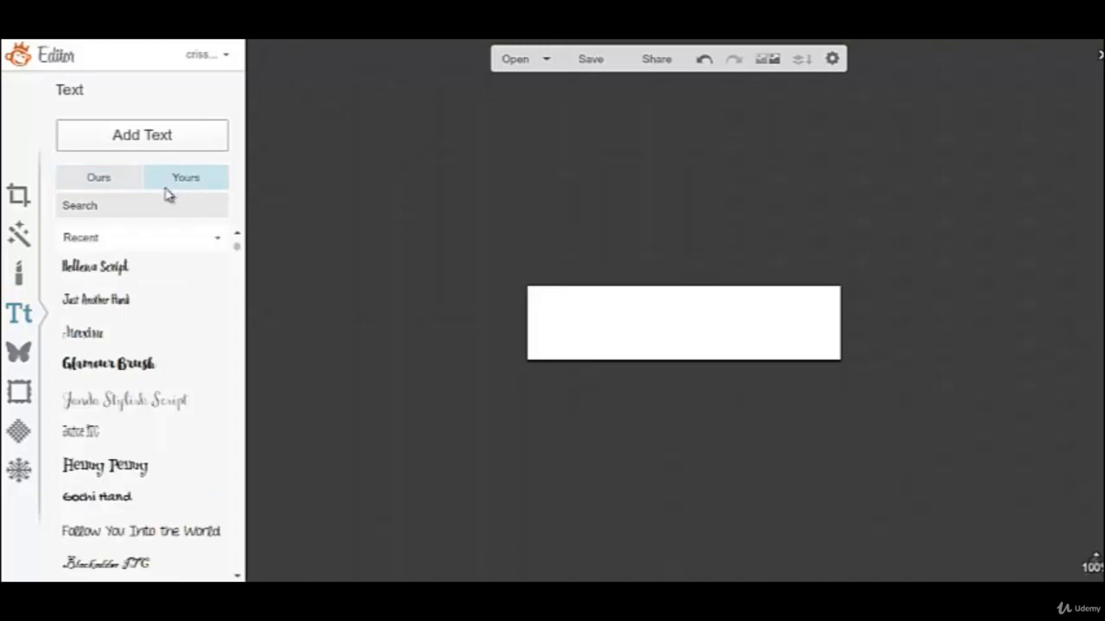
{"action": "left_click", "coordinate": [89, 275]}
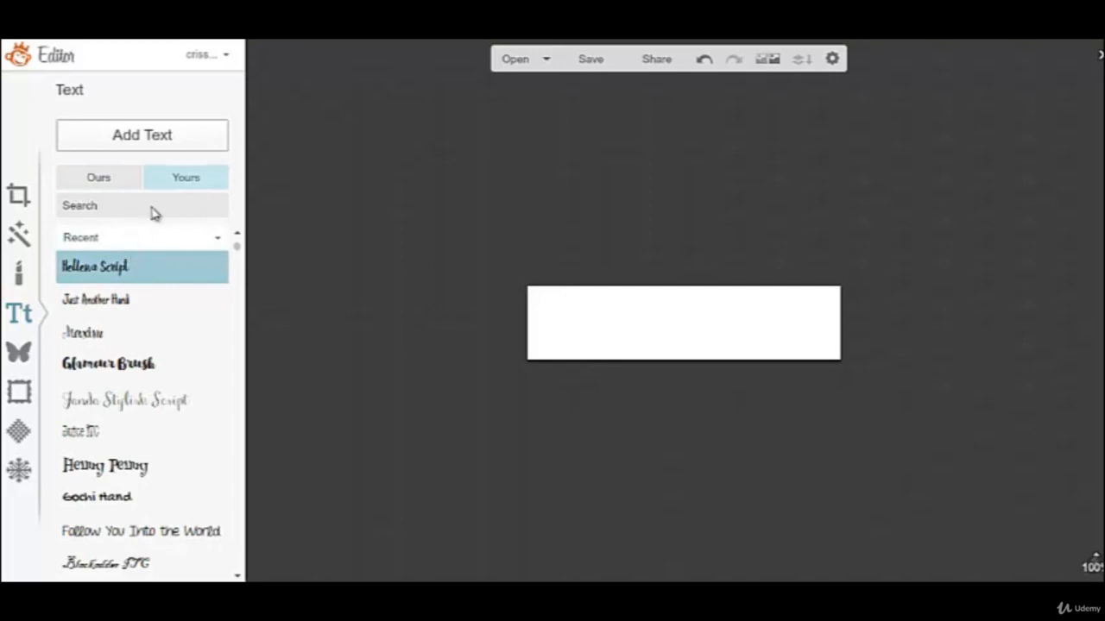
{"action": "left_click", "coordinate": [175, 143]}
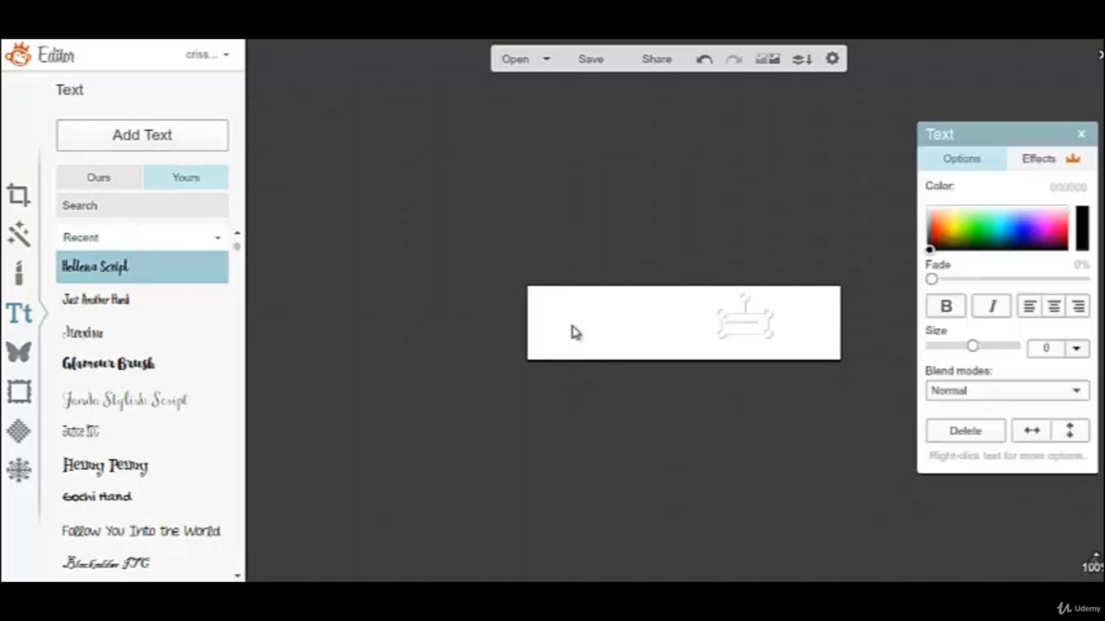
{"action": "left_click", "coordinate": [574, 327]}
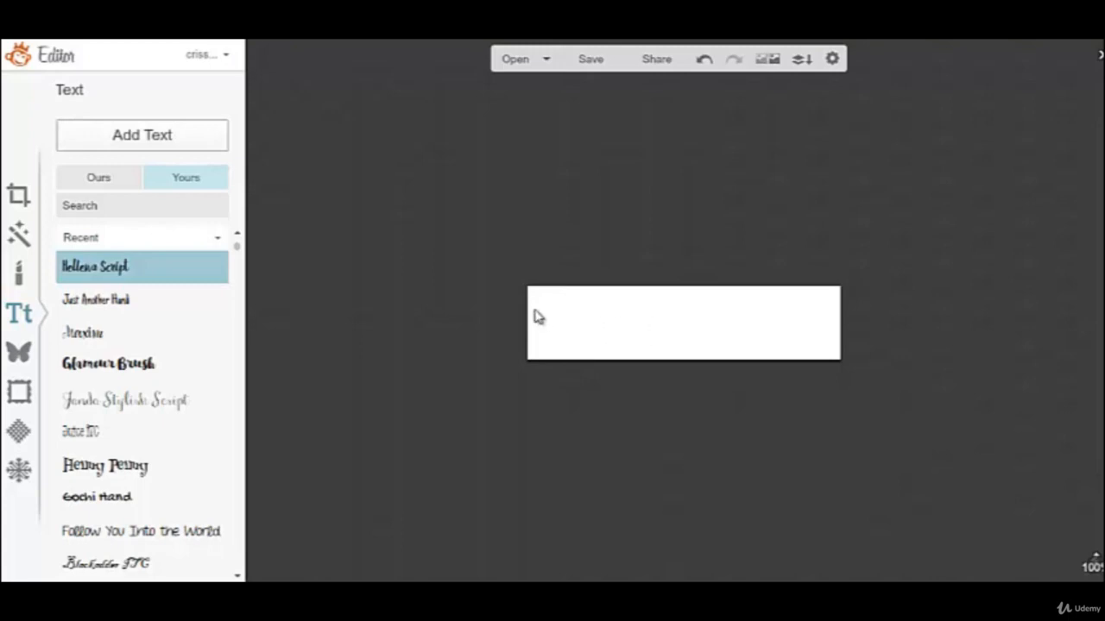
{"action": "left_click", "coordinate": [190, 143]}
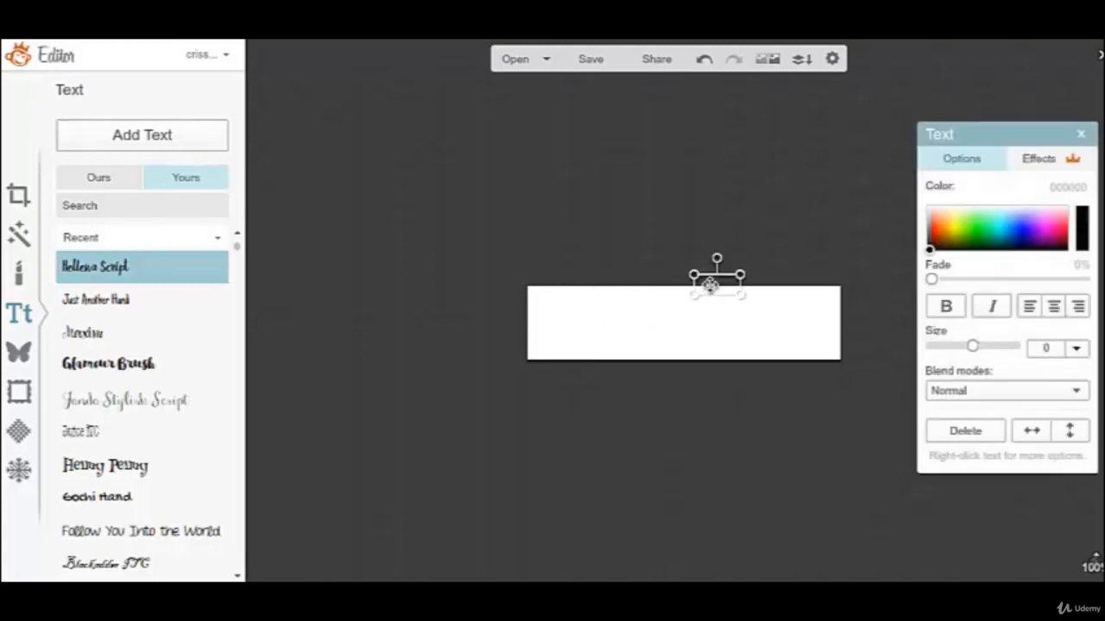
{"action": "left_click_drag", "start_coordinate": [686, 296], "coordinate": [555, 322]}
{"action": "left_click", "coordinate": [609, 325]}
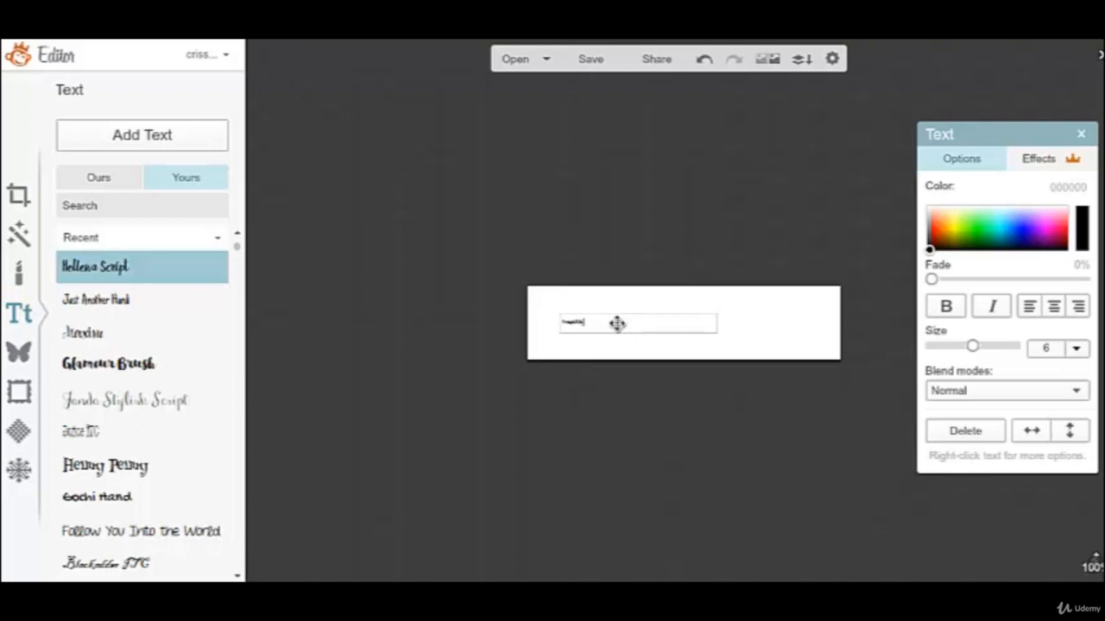
Enlarge the text to size 21 and replace it with "Example Blog".
{"action": "double_click", "coordinate": [599, 322]}
{"action": "left_click_drag", "start_coordinate": [973, 345], "coordinate": [1011, 349]}
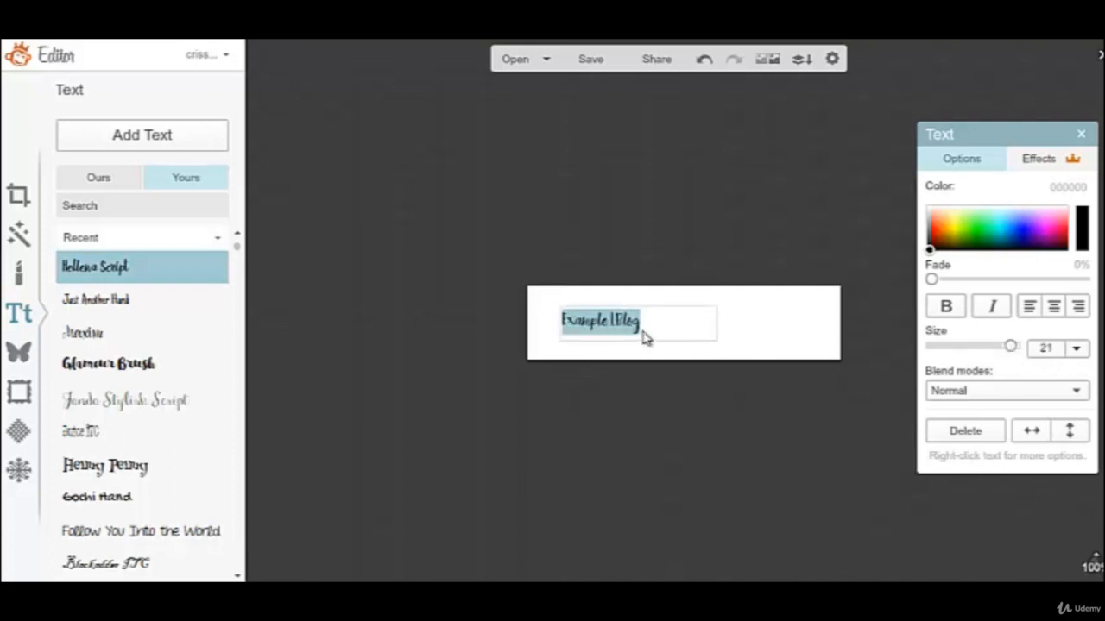
{"action": "key", "text": "BackSpace"}
{"action": "type", "text": "Exam"}
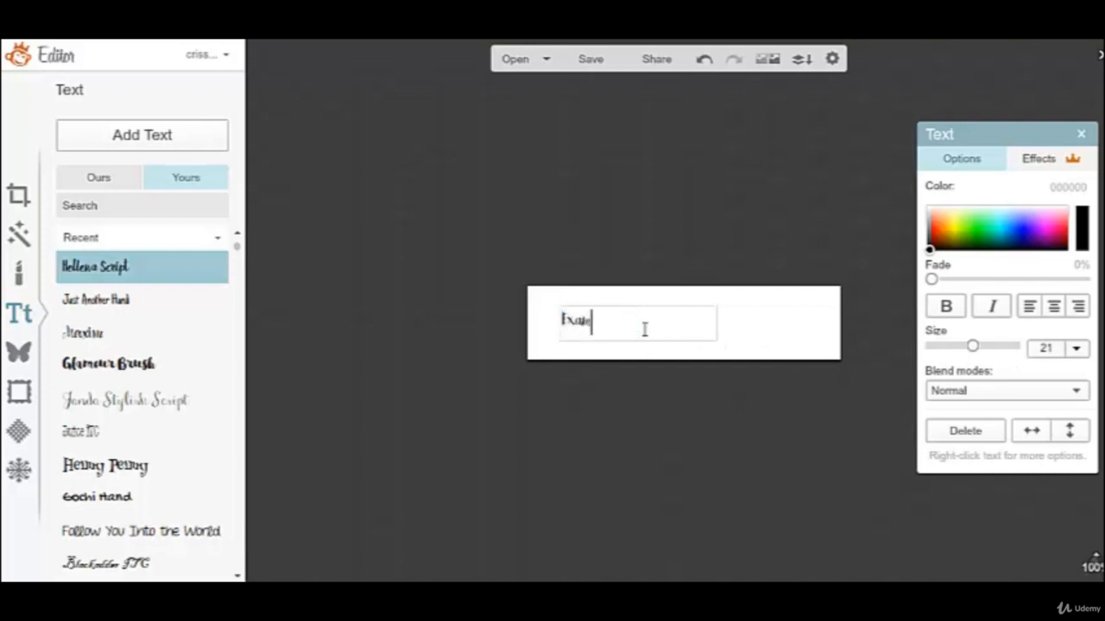
{"action": "type", "text": "ple Blog"}
Set the size of the "Example Blog" text to 72.
{"action": "left_click_drag", "start_coordinate": [649, 325], "coordinate": [561, 321]}
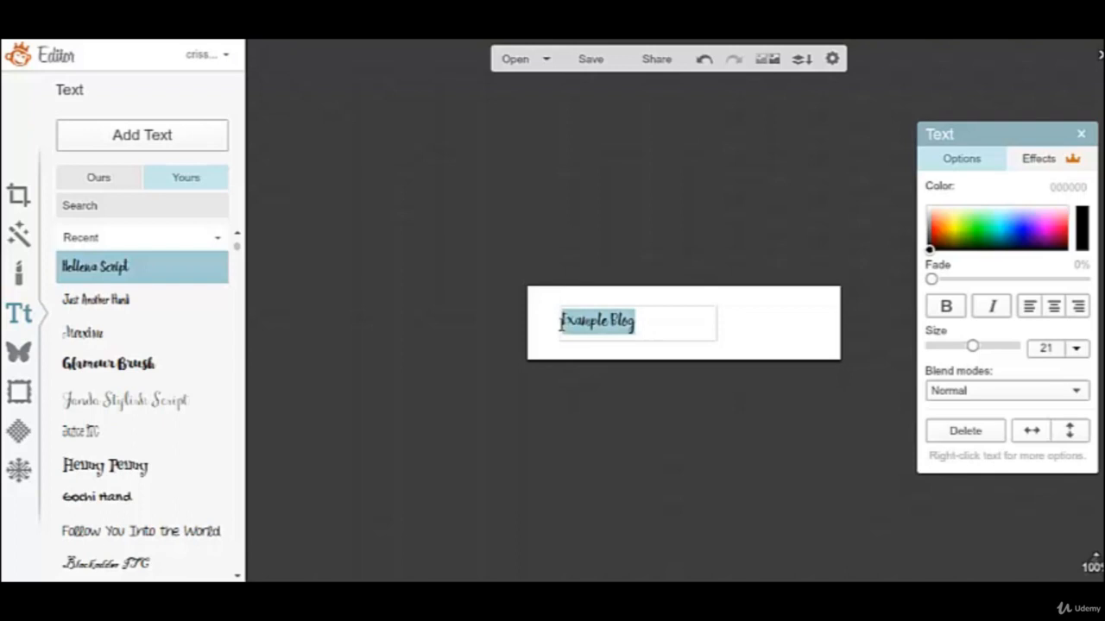
{"action": "left_click", "coordinate": [1082, 350]}
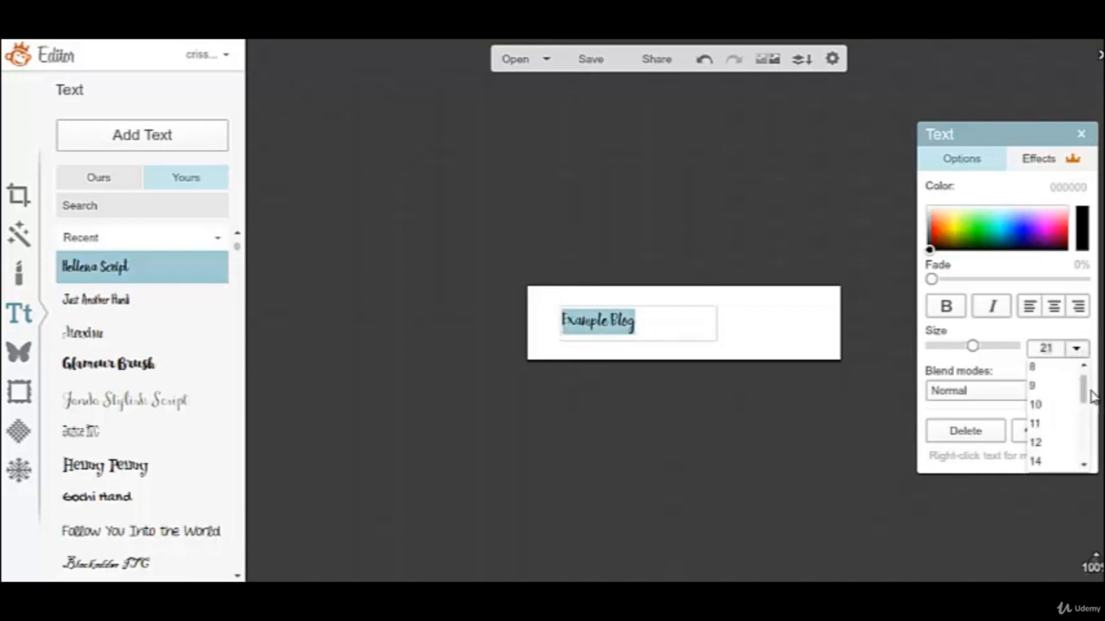
{"action": "left_click_drag", "start_coordinate": [1085, 387], "coordinate": [1089, 438]}
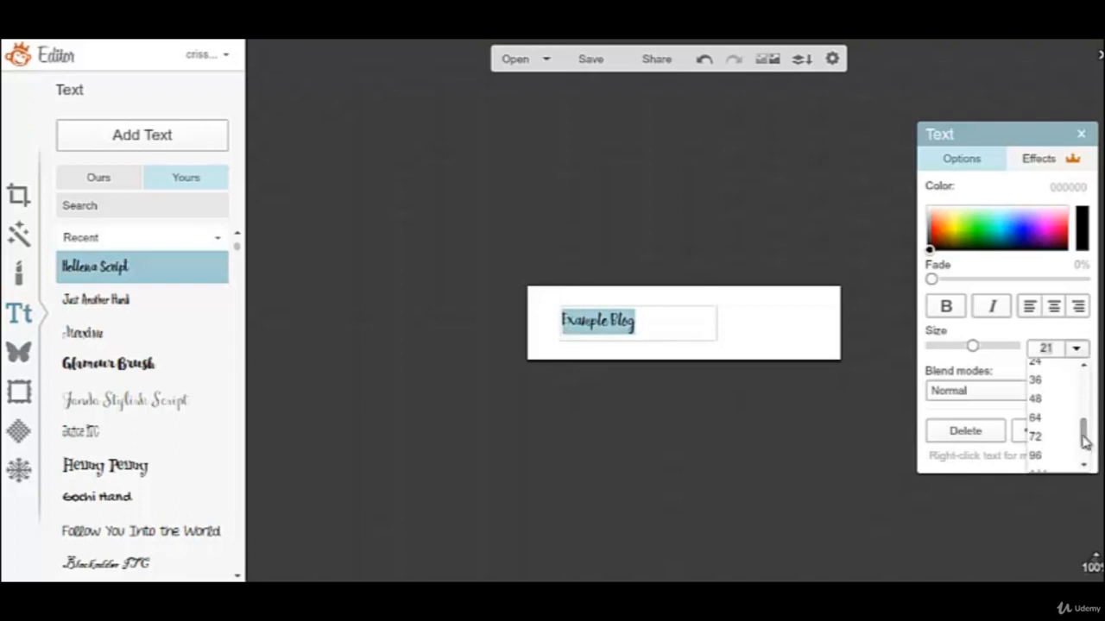
{"action": "left_click", "coordinate": [1069, 448]}
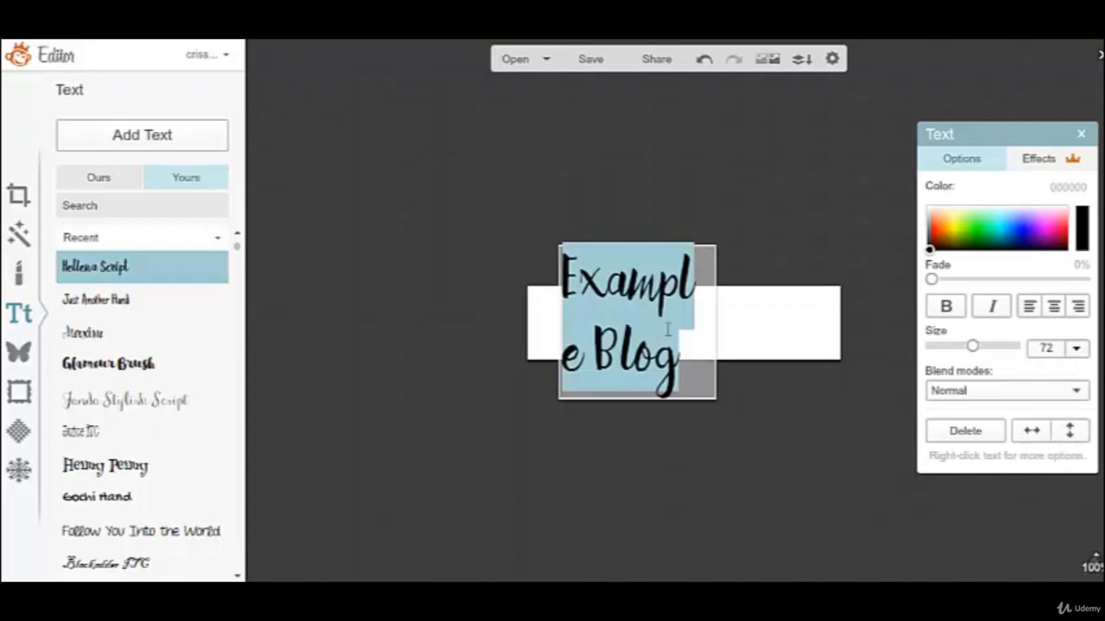
{"action": "left_click", "coordinate": [682, 424]}
Widen the text box to nearly the full canvas width so the title fits on one line, and center-align the text.
{"action": "left_click", "coordinate": [662, 333]}
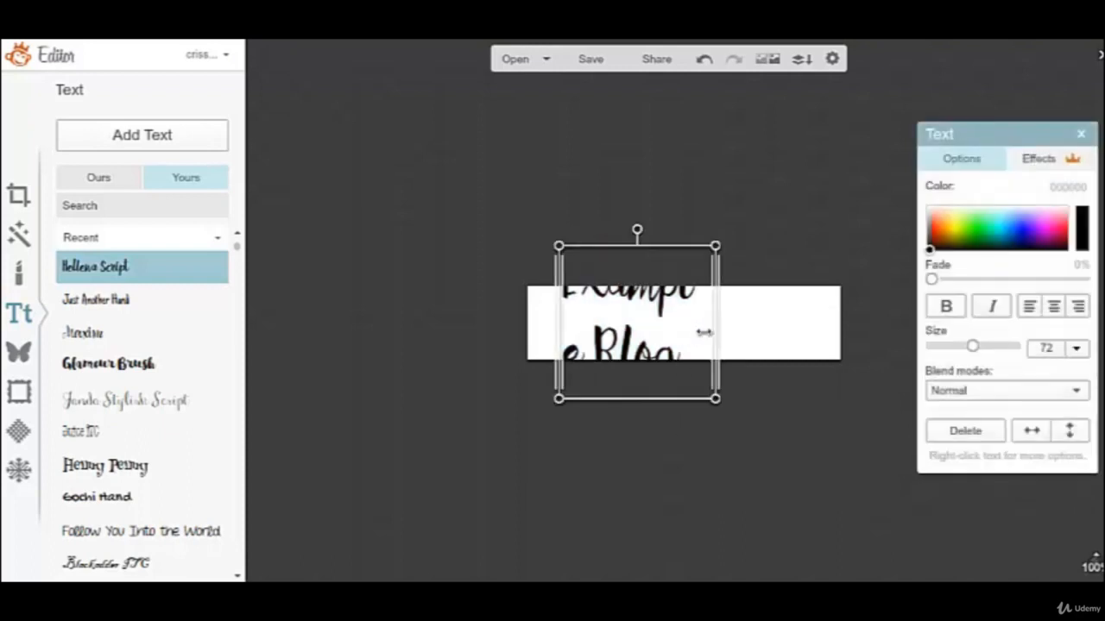
{"action": "left_click_drag", "start_coordinate": [714, 331], "coordinate": [834, 324]}
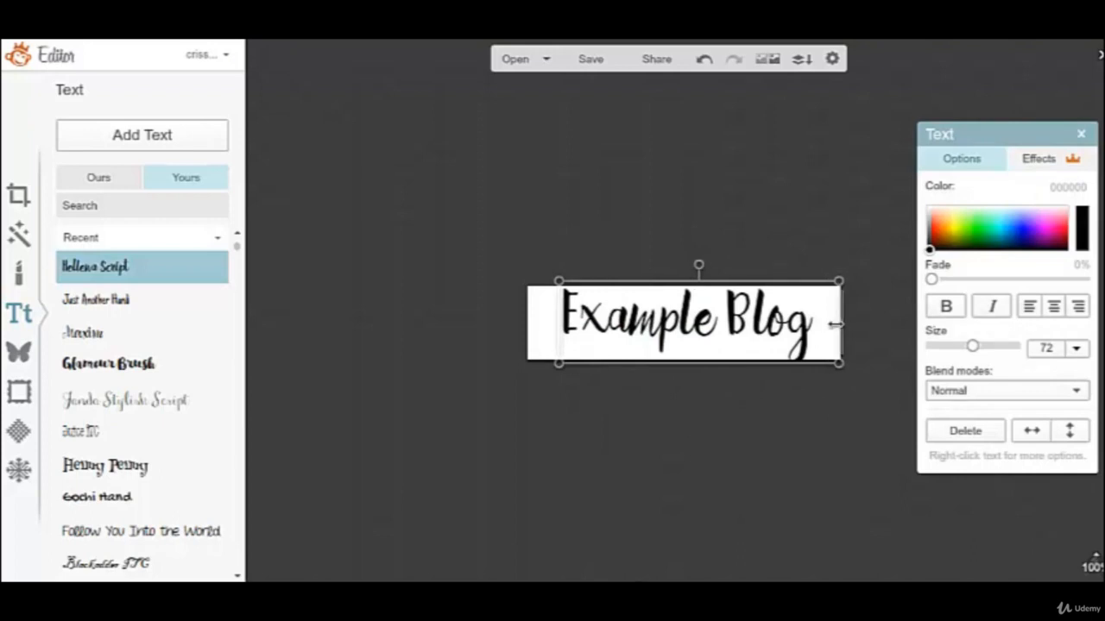
{"action": "left_click_drag", "start_coordinate": [558, 325], "coordinate": [531, 326]}
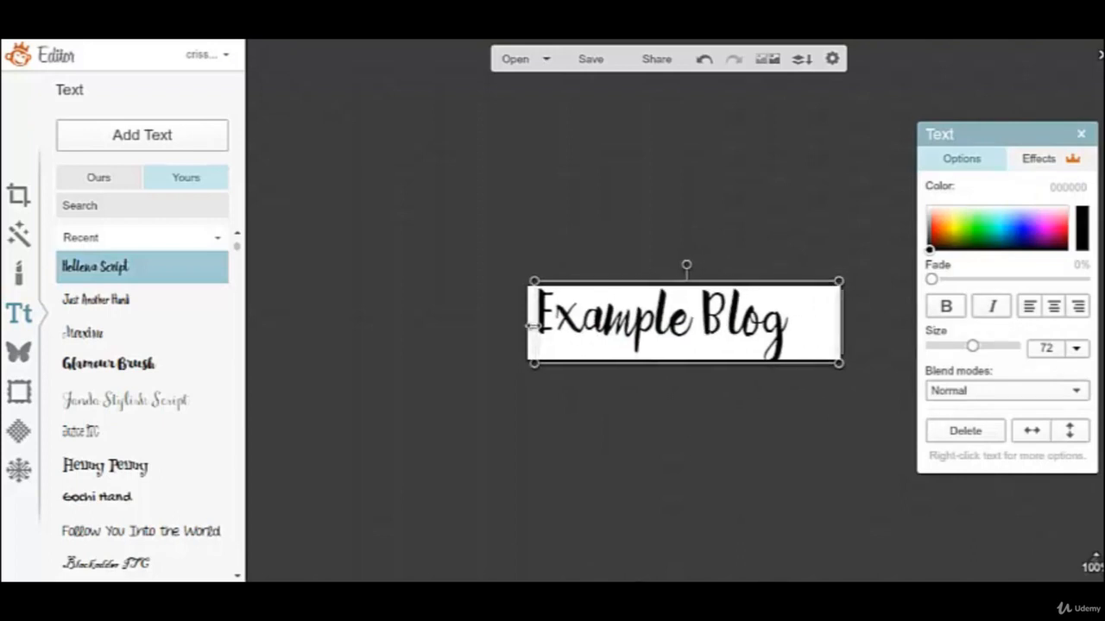
{"action": "double_click", "coordinate": [777, 313]}
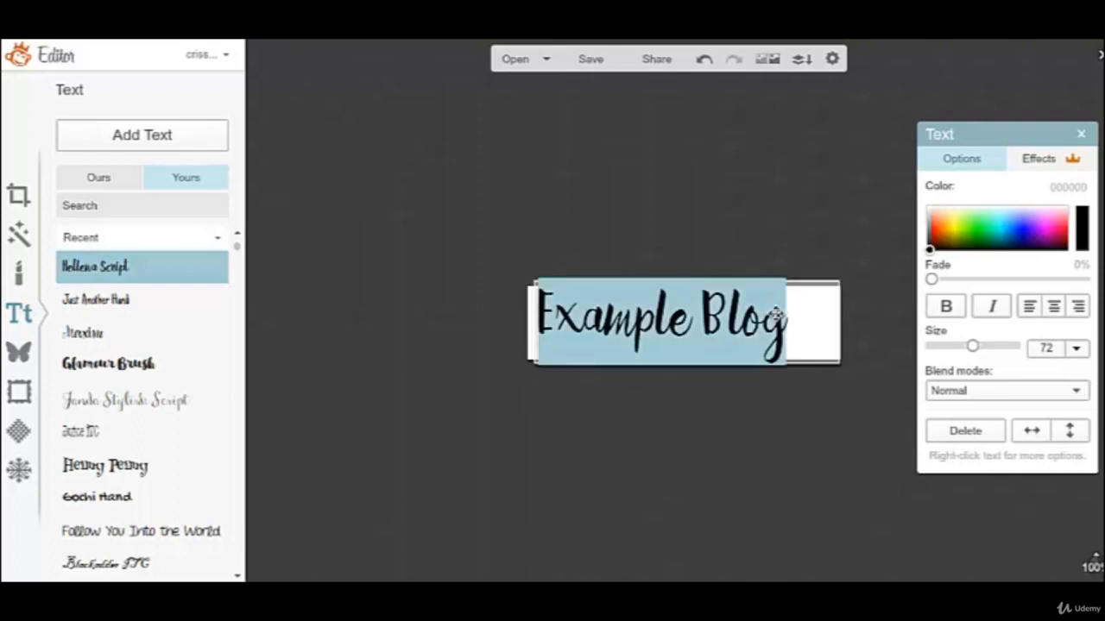
{"action": "left_click", "coordinate": [1057, 313]}
{"action": "left_click", "coordinate": [732, 399]}
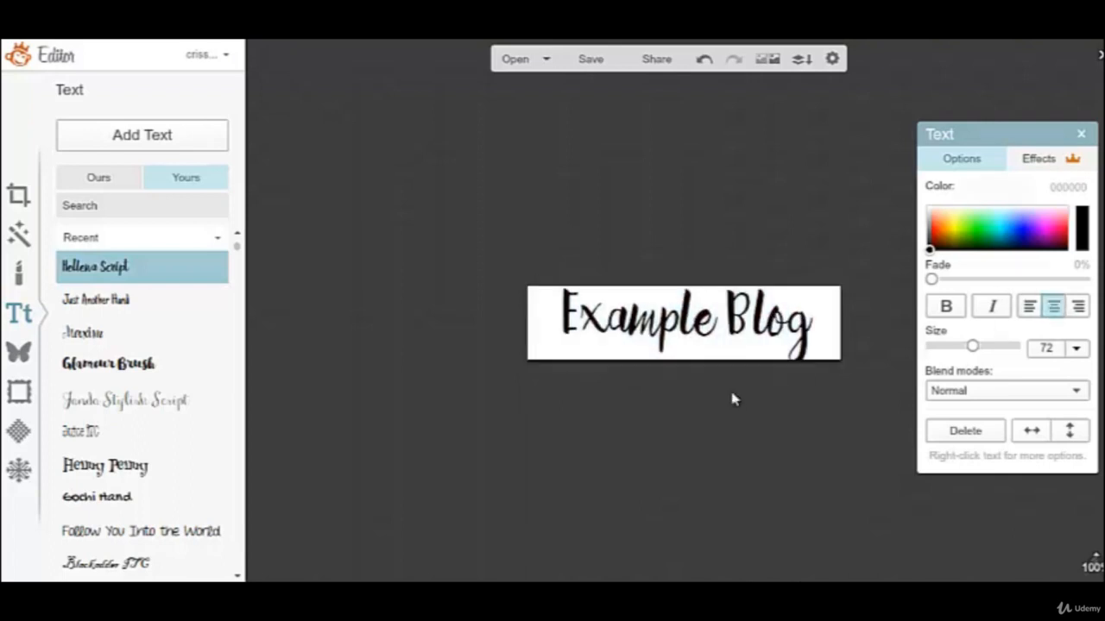
Reduce the "Example Blog" title to size 64 and reposition it so it sits centered within the canvas.
{"action": "left_click", "coordinate": [649, 325]}
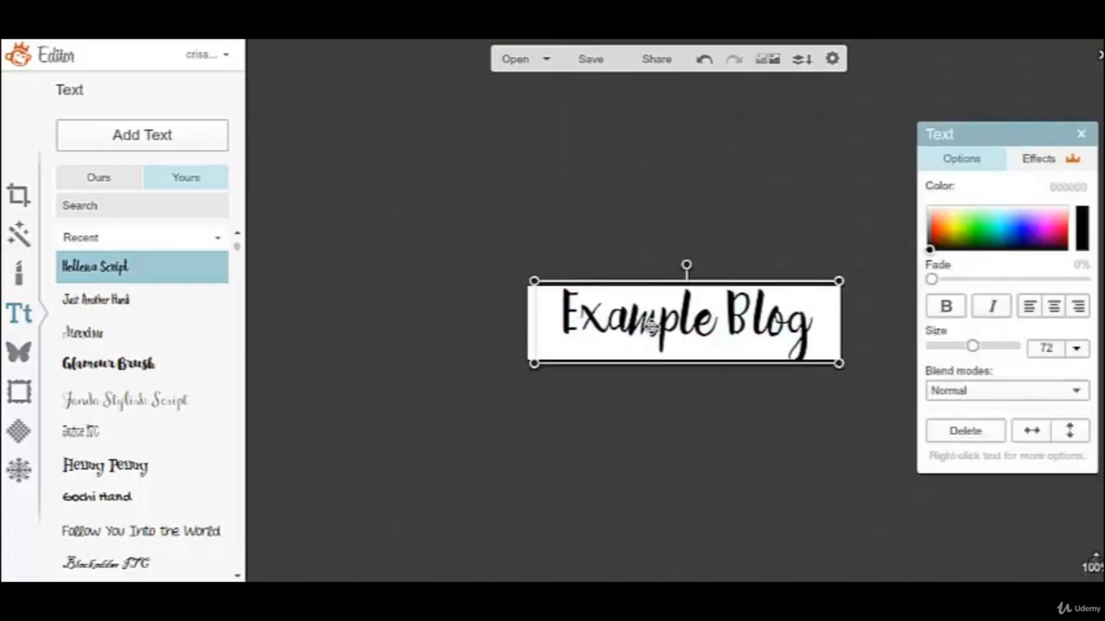
{"action": "double_click", "coordinate": [649, 326]}
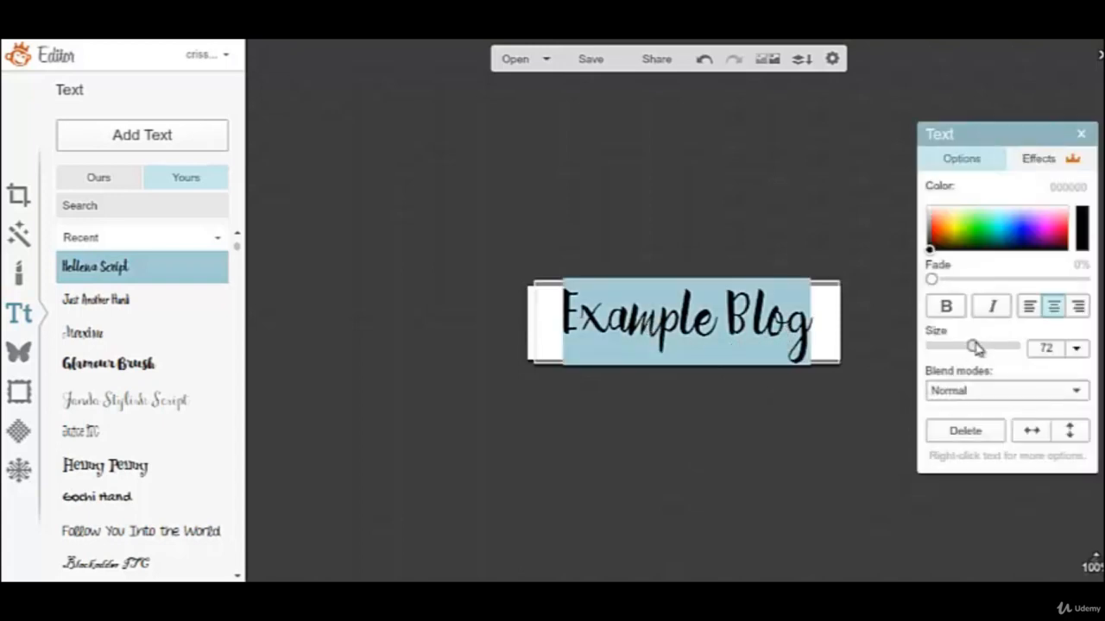
{"action": "left_click_drag", "start_coordinate": [976, 347], "coordinate": [968, 347]}
{"action": "left_click", "coordinate": [787, 390]}
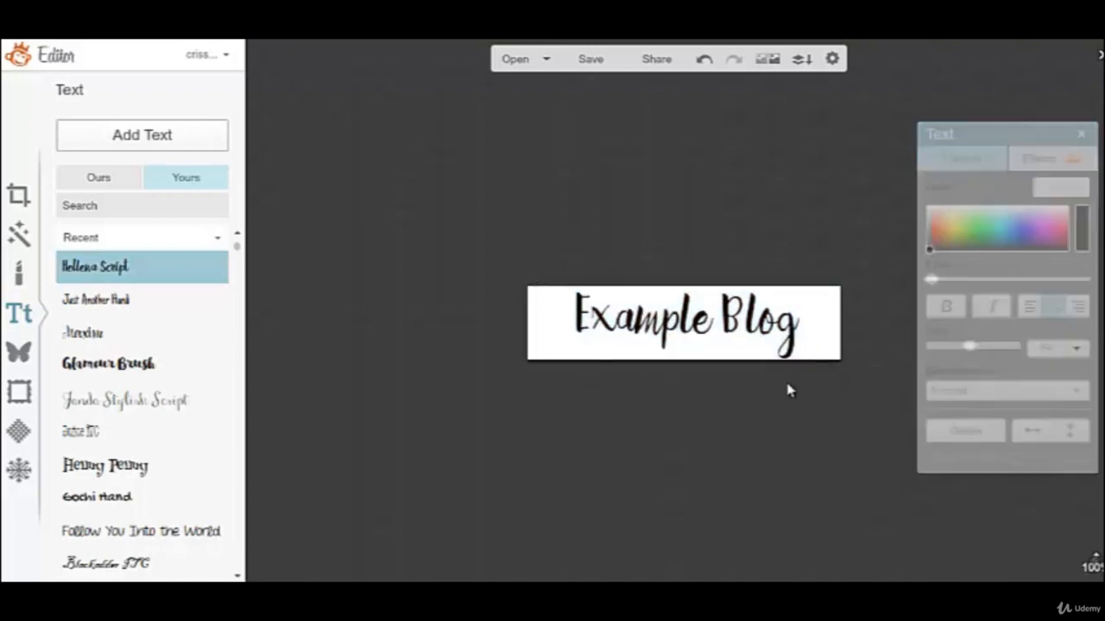
{"action": "left_click", "coordinate": [721, 329]}
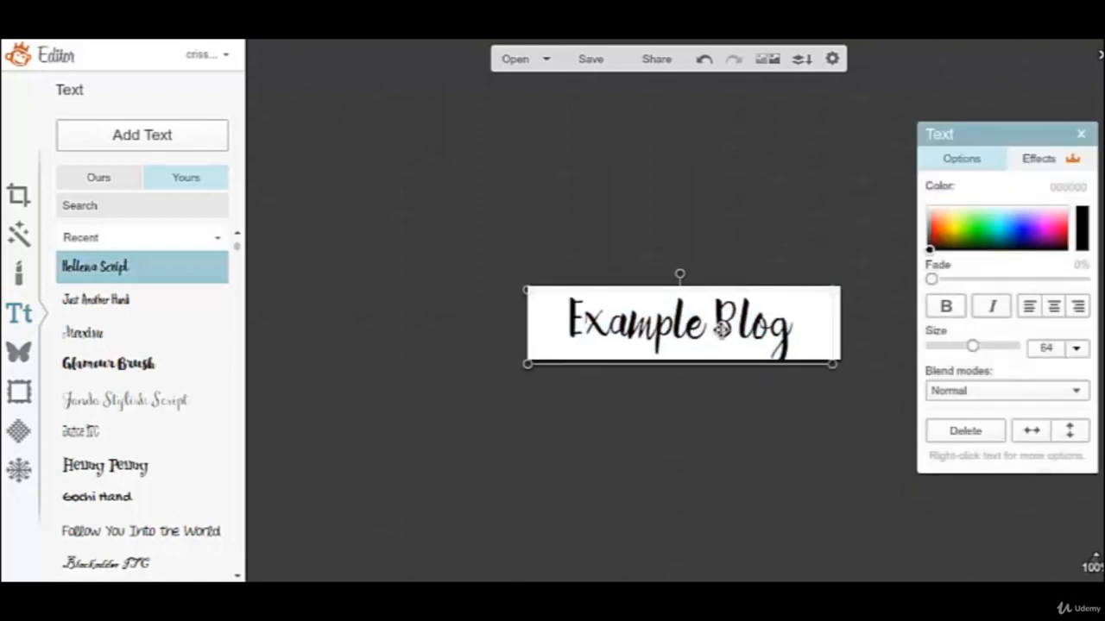
{"action": "left_click_drag", "start_coordinate": [722, 329], "coordinate": [723, 325]}
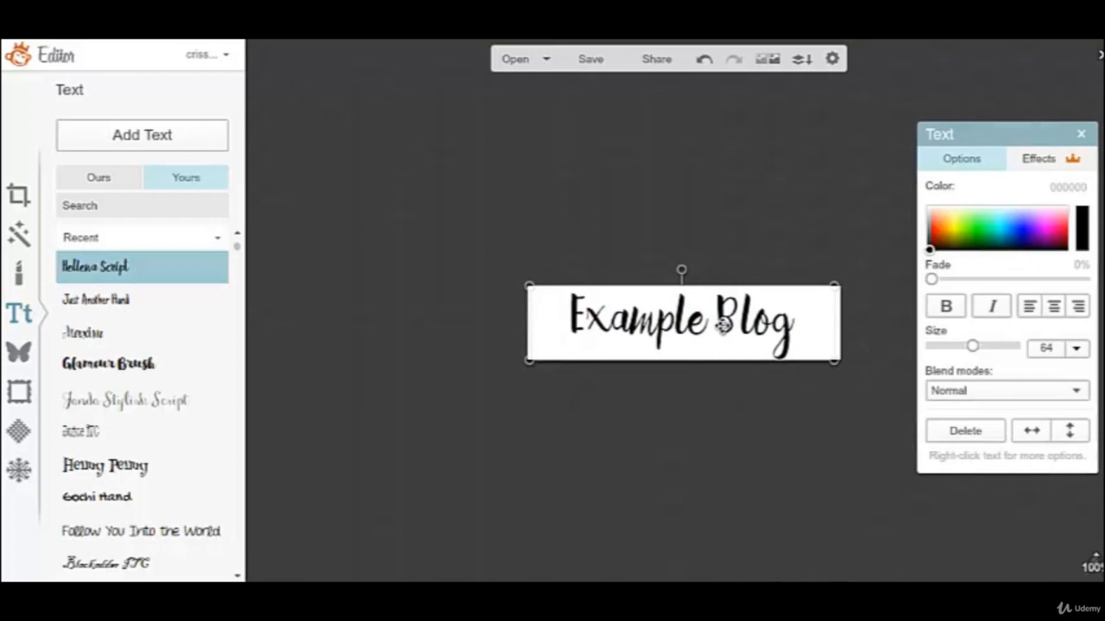
Change the title to the thin script font listed third among the recent fonts, reduce it to size 57 and move it up within the canvas.
{"action": "double_click", "coordinate": [744, 325]}
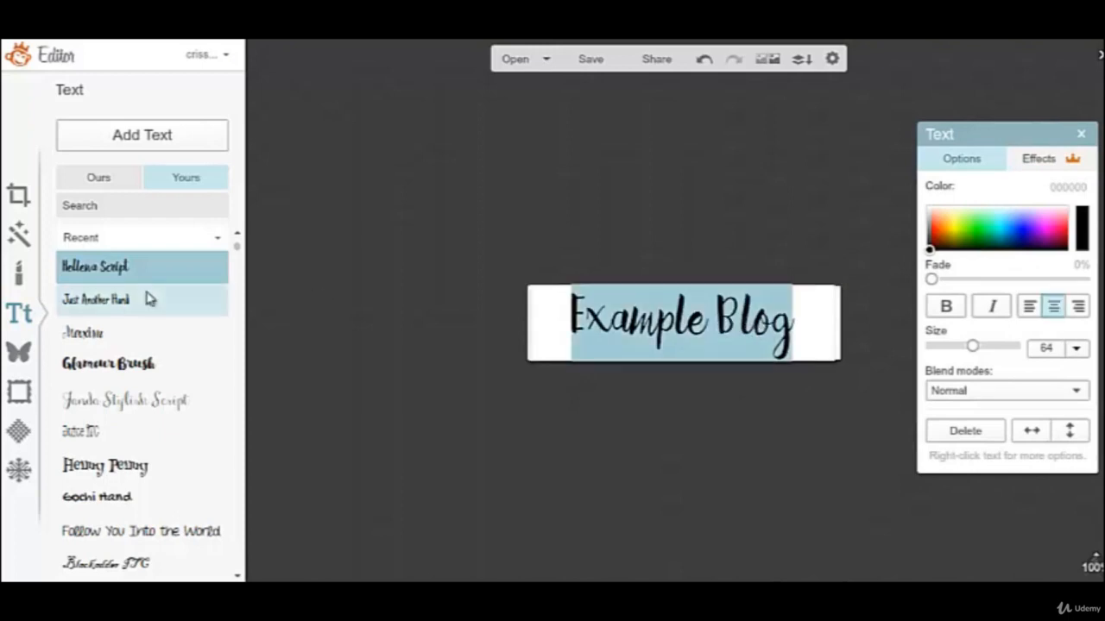
{"action": "left_click", "coordinate": [110, 334]}
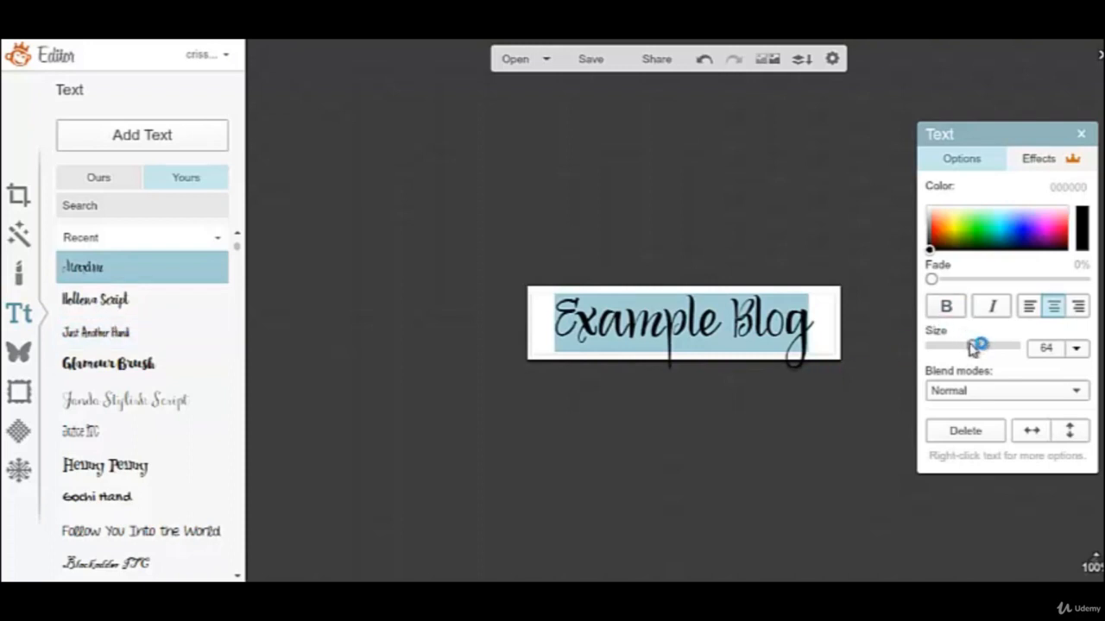
{"action": "left_click_drag", "start_coordinate": [974, 347], "coordinate": [970, 346]}
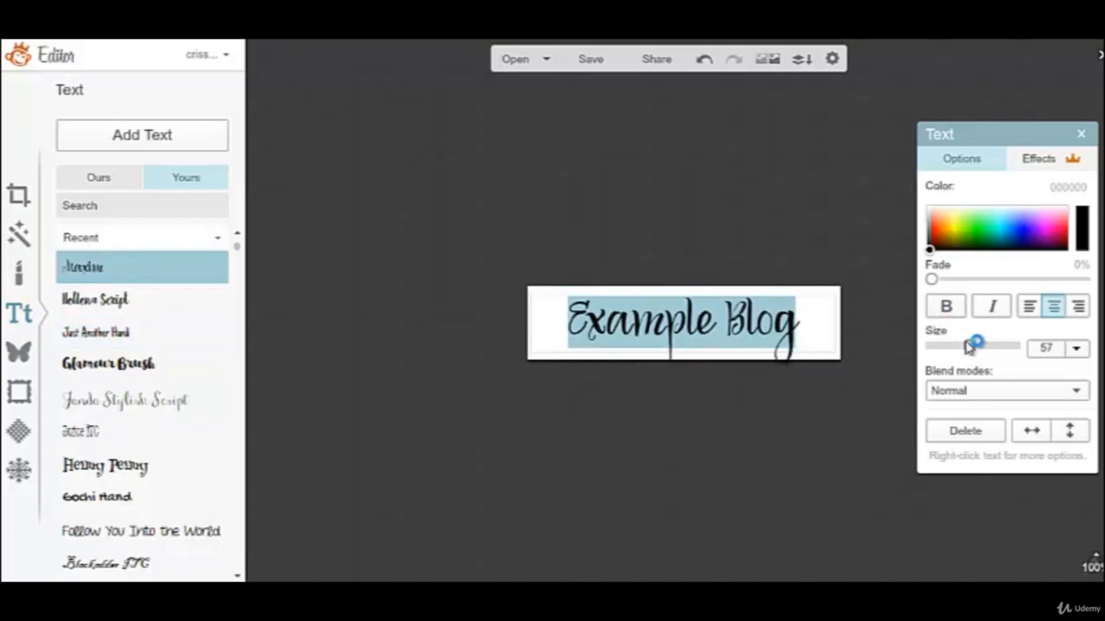
{"action": "left_click", "coordinate": [729, 387]}
{"action": "mouse_move", "coordinate": [706, 339]}
{"action": "left_mouse_down"}
{"action": "mouse_move", "coordinate": [698, 327]}
{"action": "mouse_move", "coordinate": [707, 325]}
{"action": "left_mouse_up"}
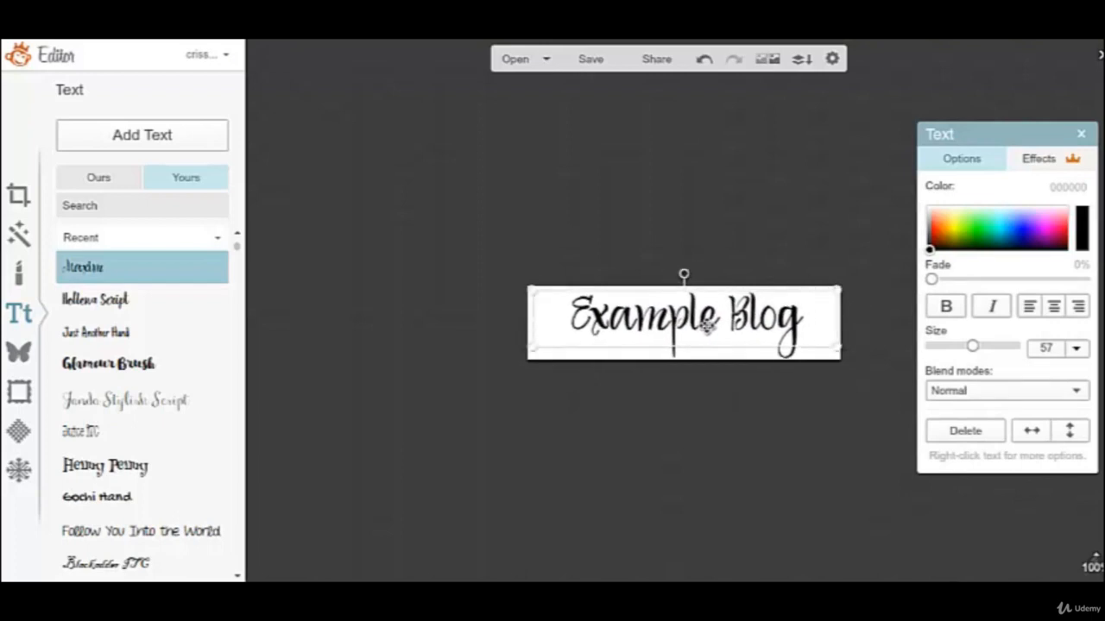
Make the "Example Blog" title bold and italic.
{"action": "double_click", "coordinate": [707, 324]}
{"action": "left_click", "coordinate": [946, 308]}
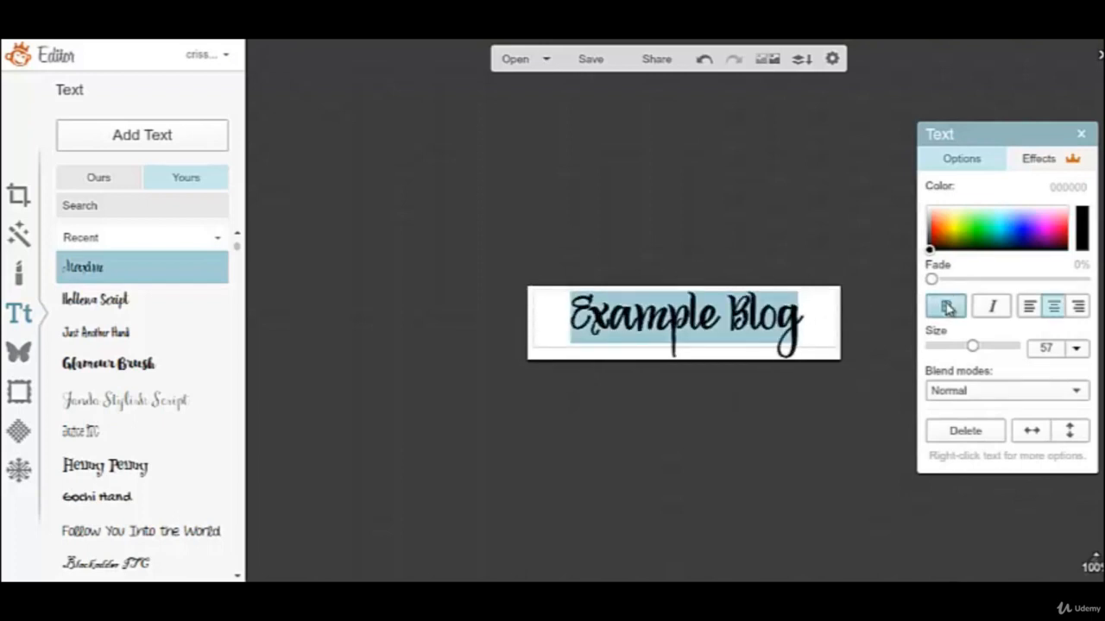
{"action": "left_click", "coordinate": [994, 306]}
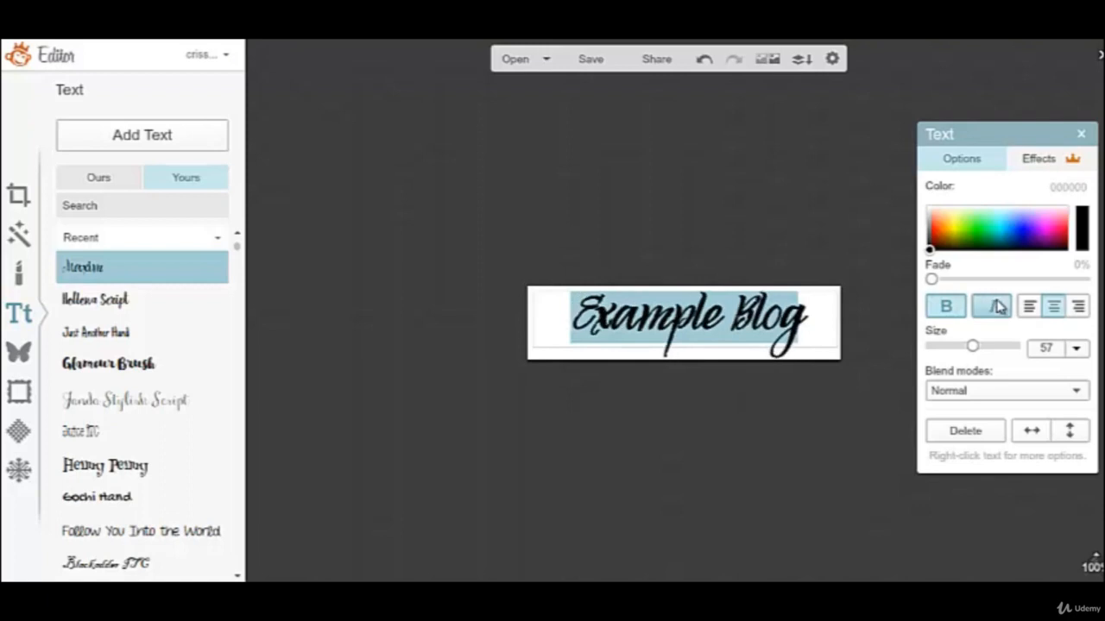
Remove the italic and bold styling from the "Example Blog" title.
{"action": "left_click", "coordinate": [994, 306]}
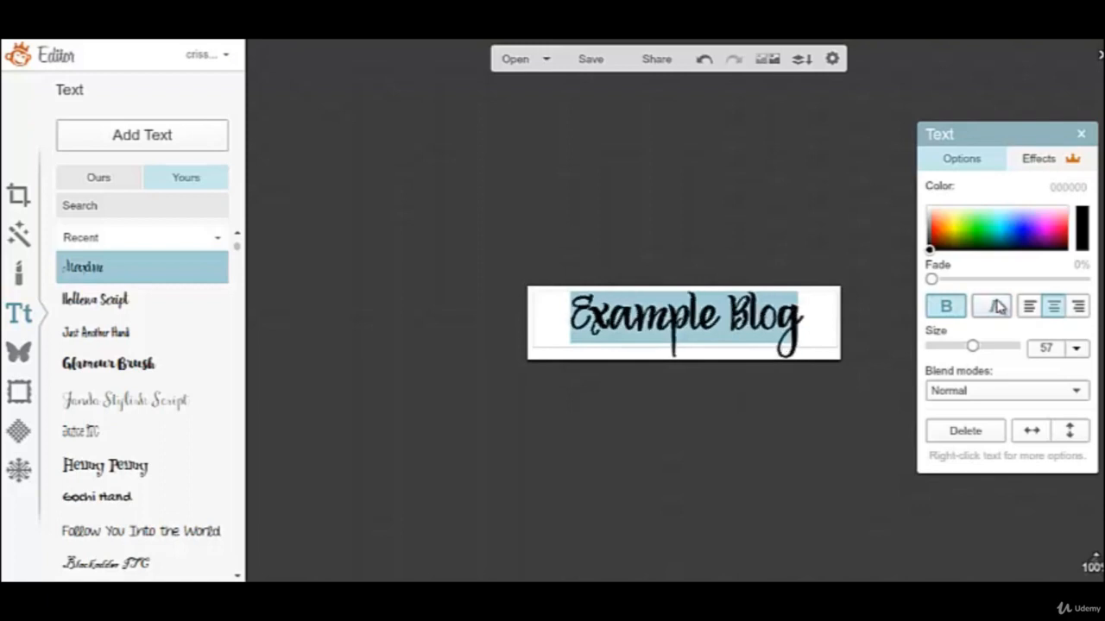
{"action": "left_click", "coordinate": [947, 308]}
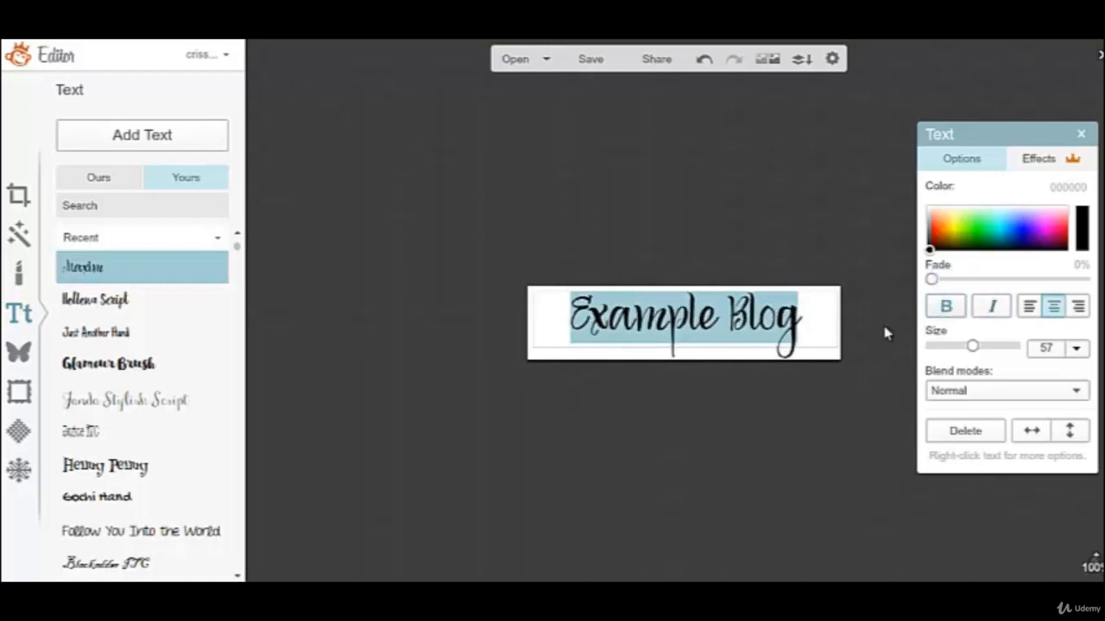
{"action": "left_click", "coordinate": [720, 414]}
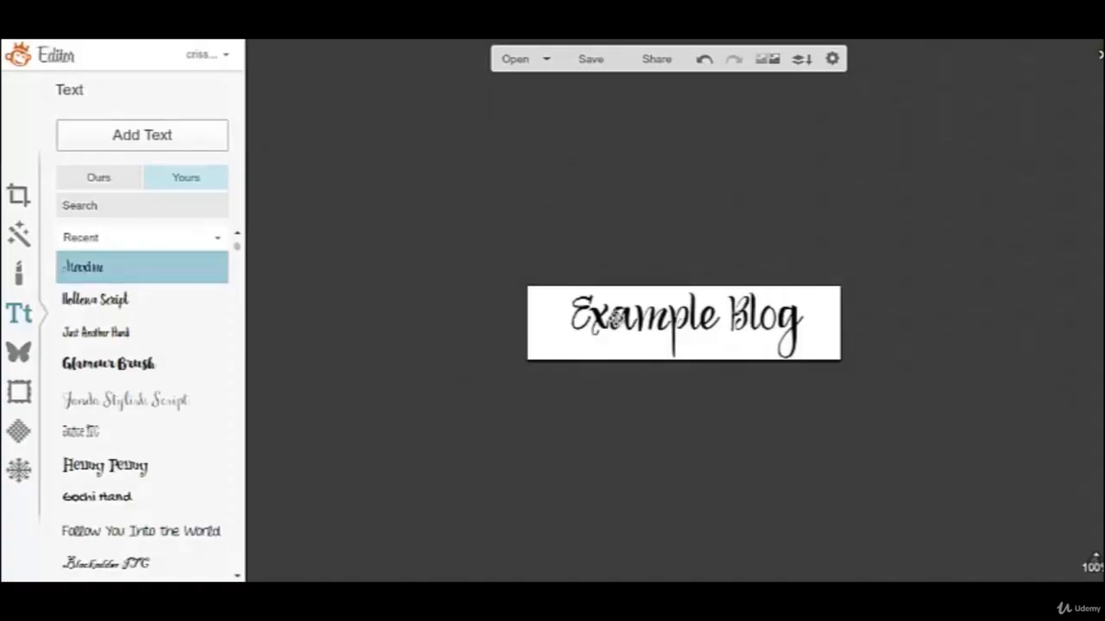
Set the title's text color to the red hex code b11623.
{"action": "left_click", "coordinate": [615, 319]}
{"action": "left_click", "coordinate": [615, 320]}
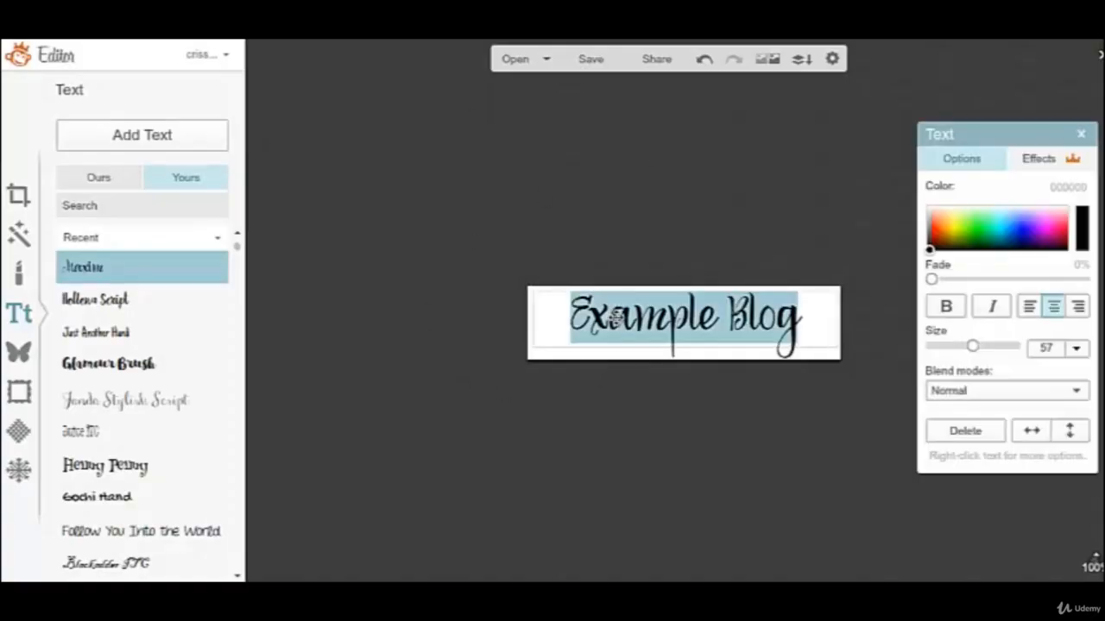
{"action": "left_click", "coordinate": [1052, 187]}
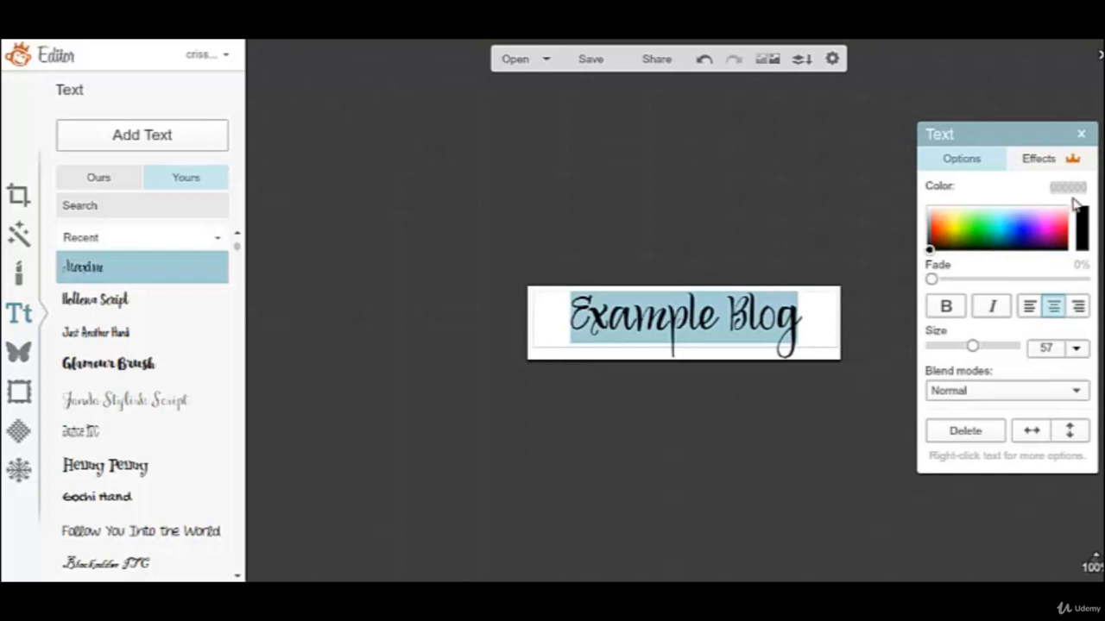
{"action": "key", "text": "BackSpace"}
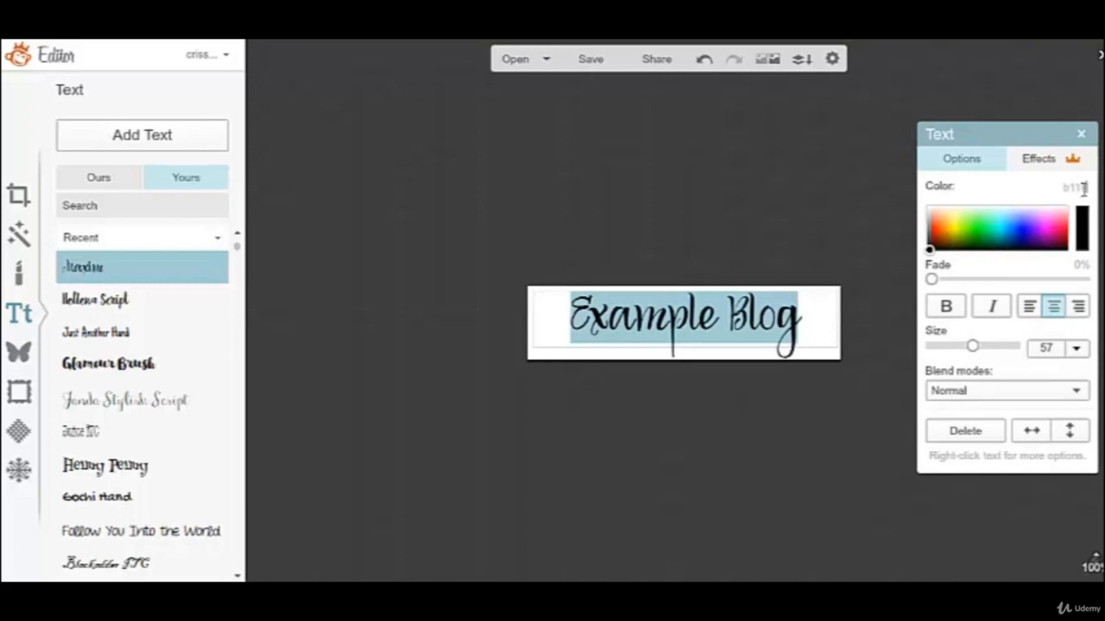
{"action": "key", "text": "Return"}
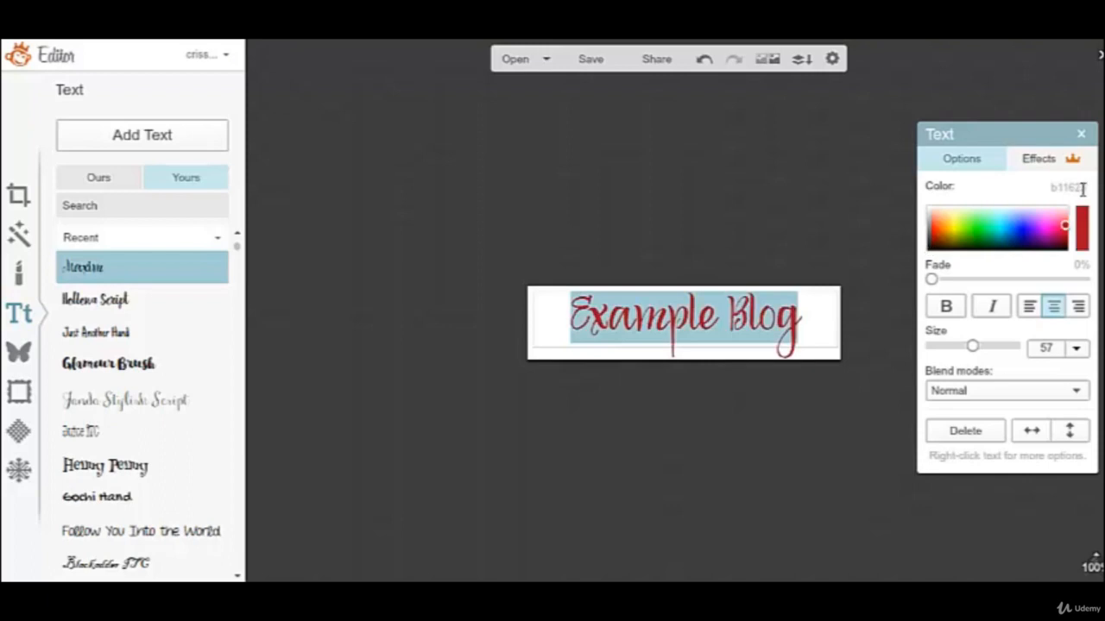
{"action": "left_click", "coordinate": [735, 417]}
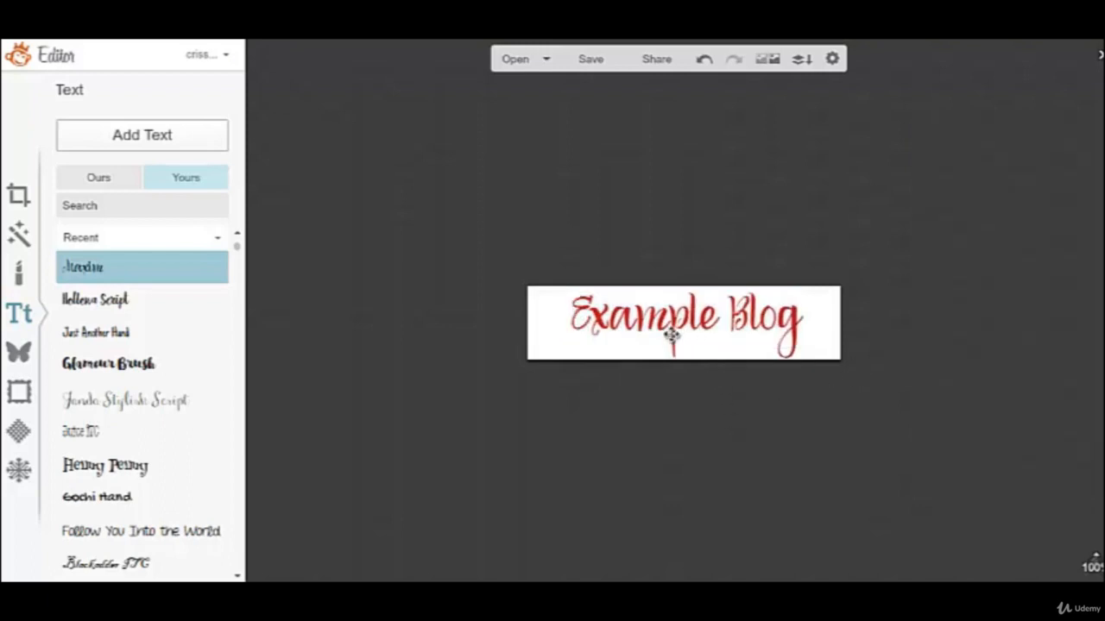
Make the red "Example Blog" title bold.
{"action": "left_click", "coordinate": [671, 336]}
{"action": "left_click", "coordinate": [670, 334]}
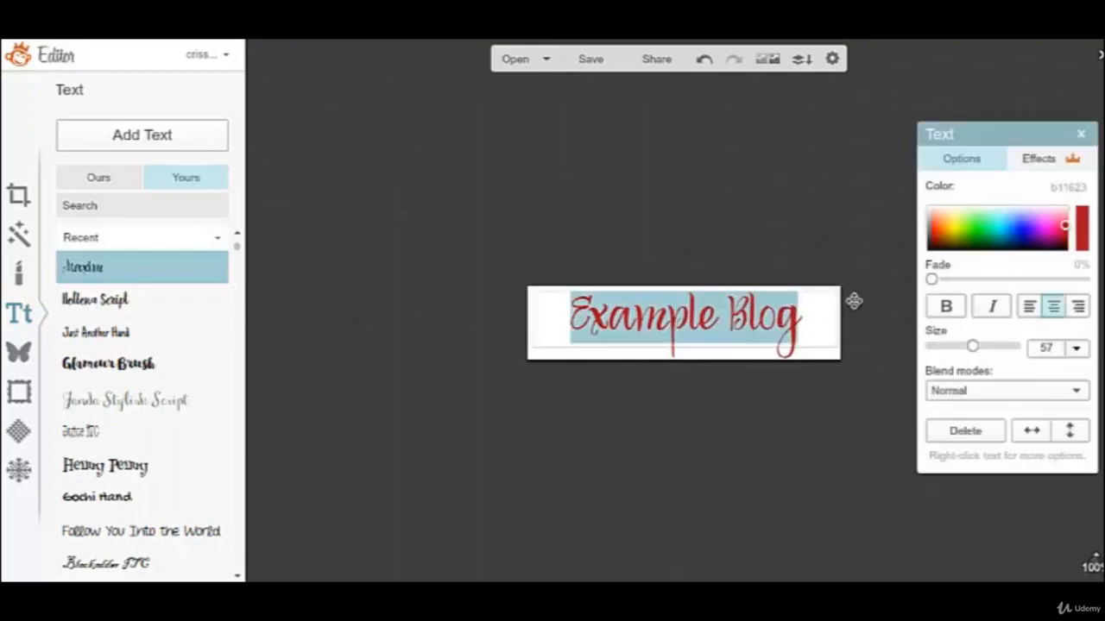
{"action": "left_click", "coordinate": [947, 307]}
{"action": "left_click", "coordinate": [713, 429]}
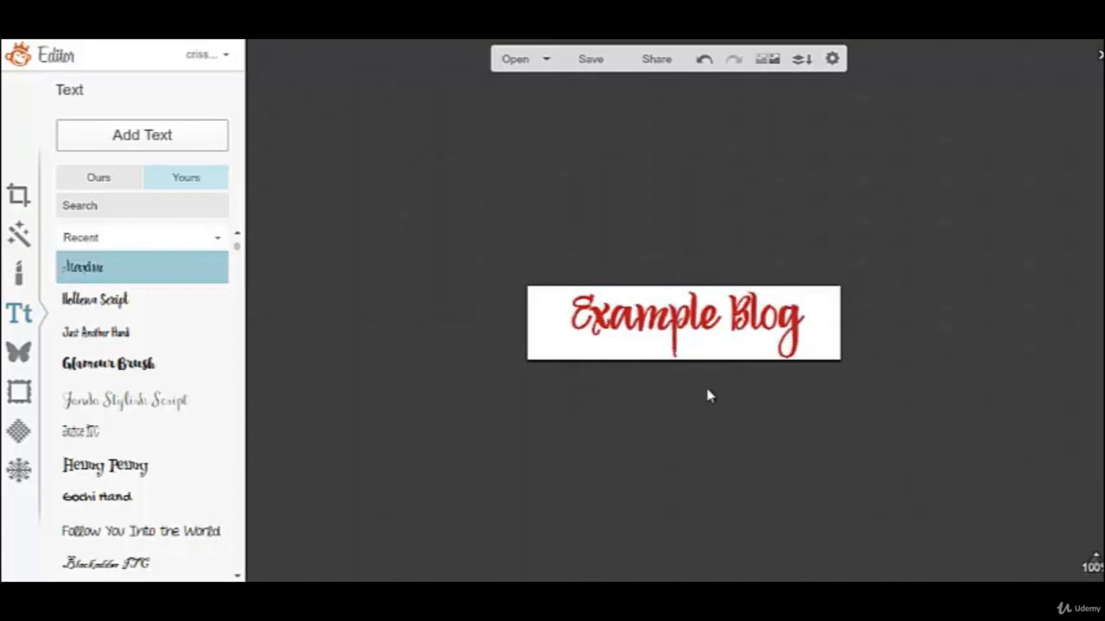
Switch to the COLOURlovers site, review the colors of the "american idiot" palette and search the palettes for "blue".
{"action": "left_click", "coordinate": [682, 324]}
{"action": "left_click", "coordinate": [682, 324]}
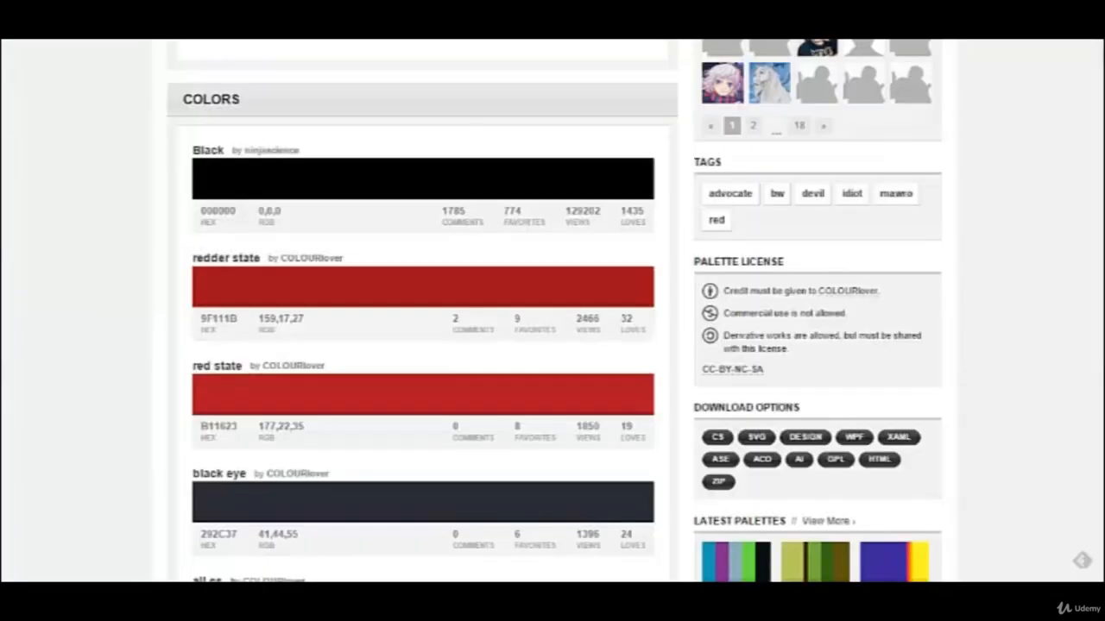
{"action": "scroll", "coordinate": [458, 343], "scroll_direction": "down", "scroll_amount": 3}
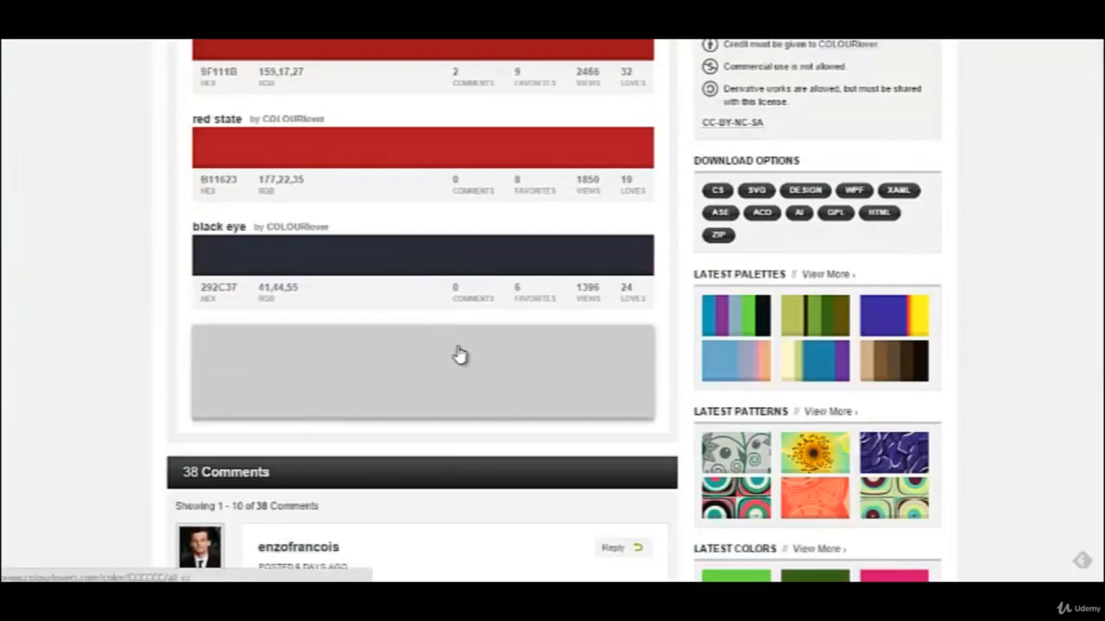
{"action": "scroll", "coordinate": [458, 354], "scroll_direction": "up", "scroll_amount": 10}
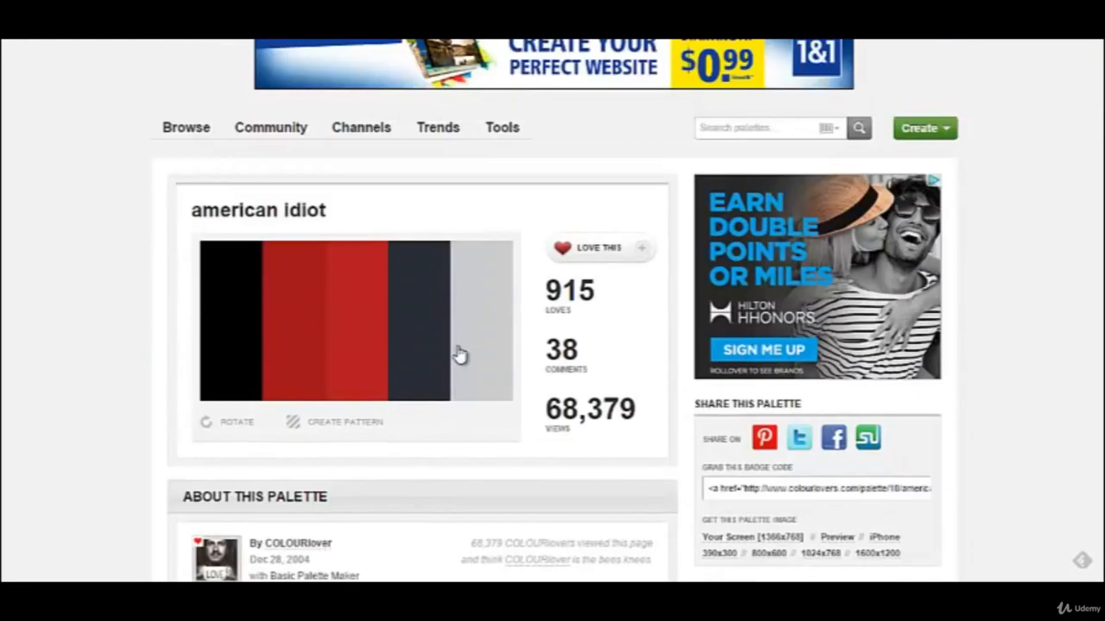
{"action": "left_click", "coordinate": [752, 127]}
{"action": "type", "text": "blue"}
{"action": "key", "text": "Return"}
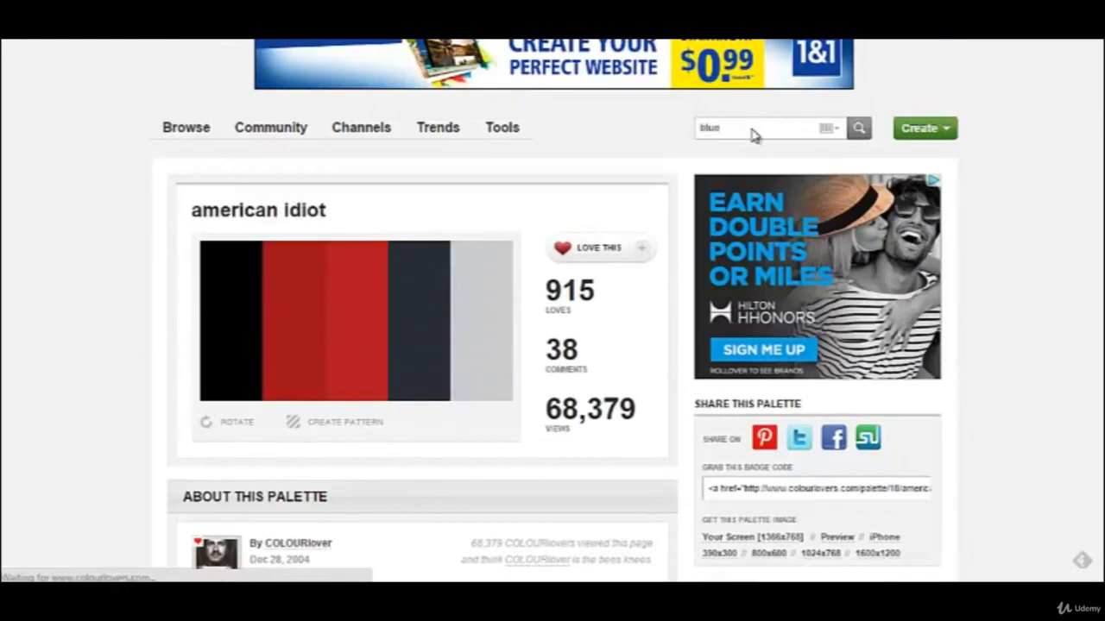
Open the pink-to-muted-green palette from the search results and look through its page for color hex codes.
{"action": "scroll", "coordinate": [400, 383], "scroll_direction": "down", "scroll_amount": 10}
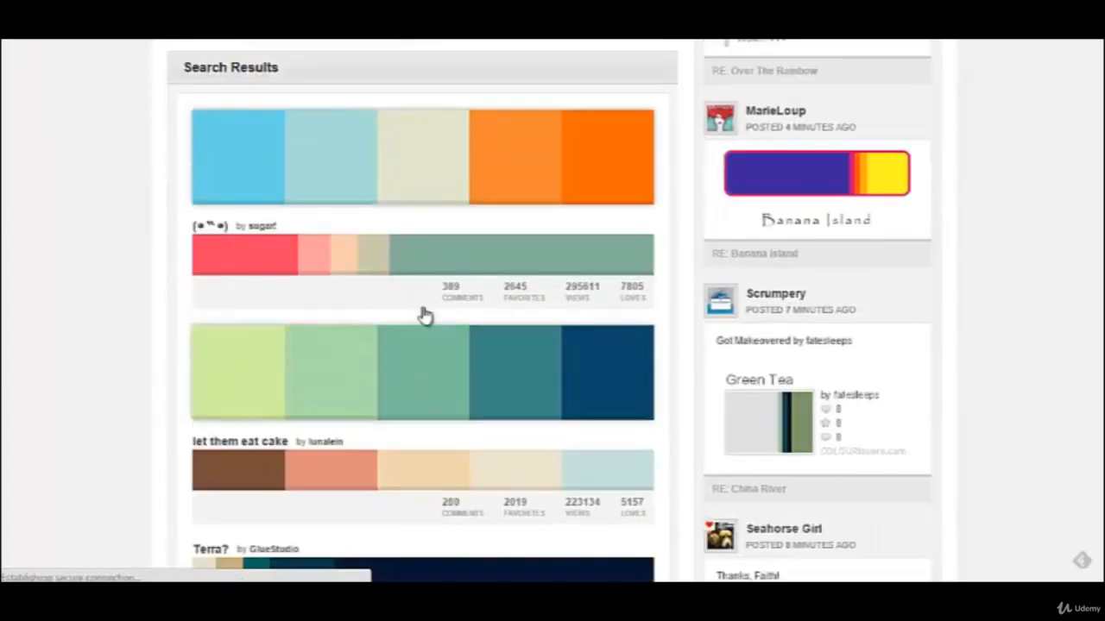
{"action": "left_click", "coordinate": [425, 256]}
{"action": "scroll", "coordinate": [392, 345], "scroll_direction": "down", "scroll_amount": 4}
{"action": "scroll", "coordinate": [393, 345], "scroll_direction": "down", "scroll_amount": 9}
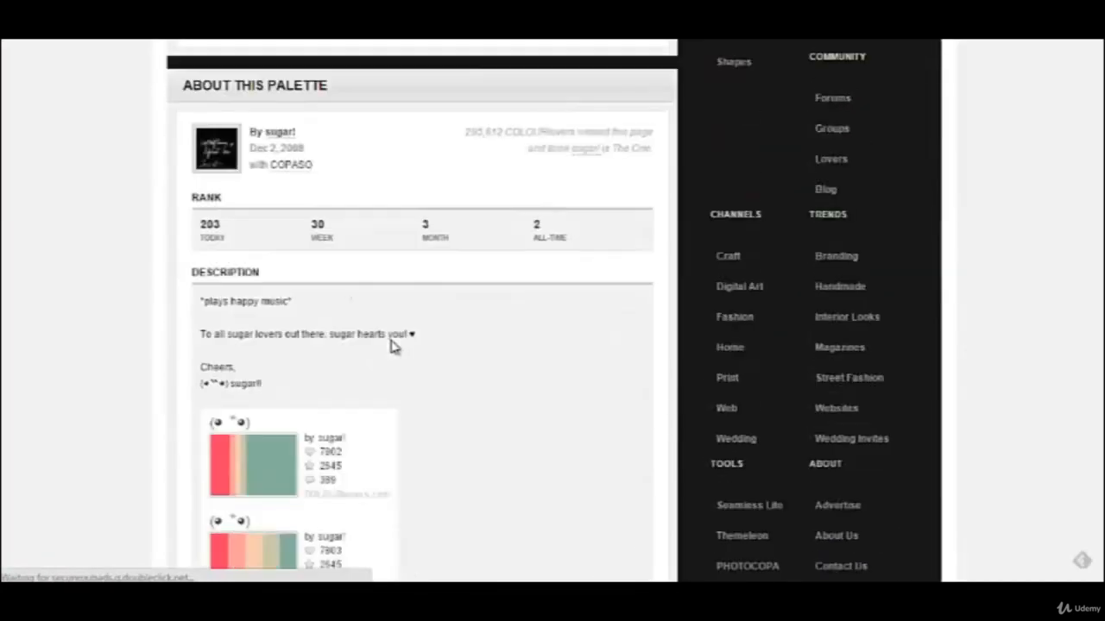
{"action": "scroll", "coordinate": [391, 345], "scroll_direction": "down", "scroll_amount": 7}
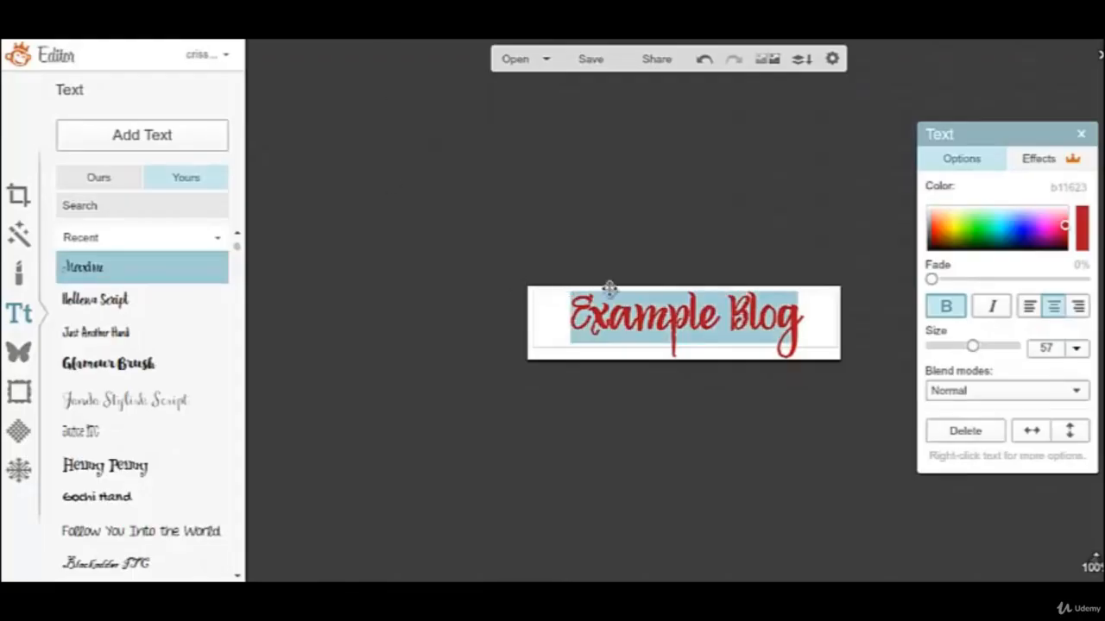
Back in the PicMonkey editor, set the title's text color to the purple hex code 831f9b.
{"action": "left_click", "coordinate": [1071, 189]}
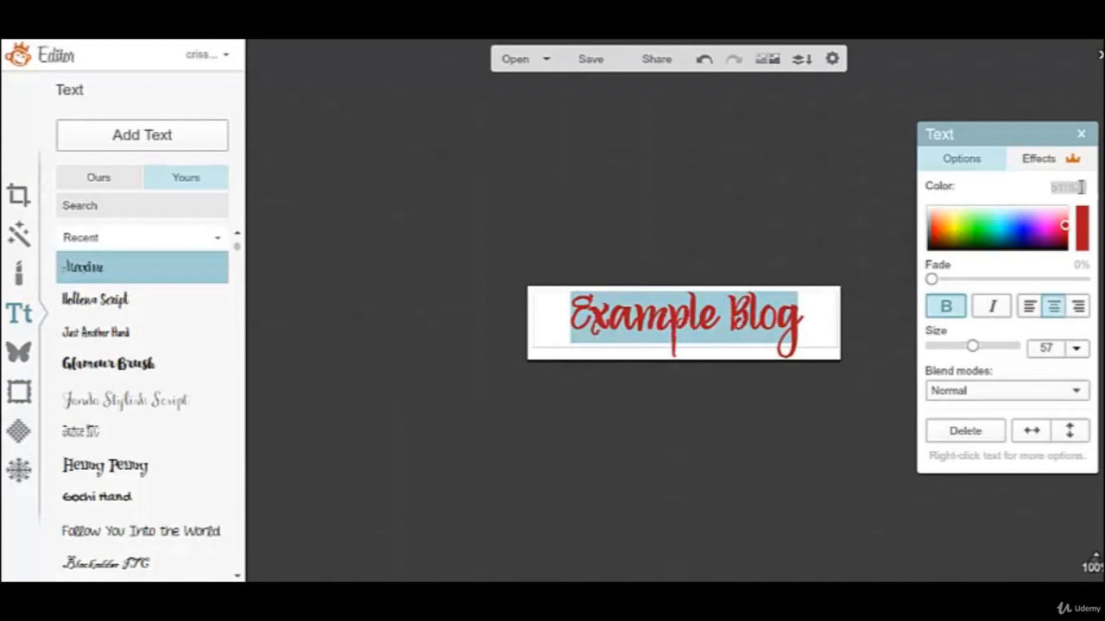
{"action": "key", "text": "BackSpace"}
{"action": "left_click", "coordinate": [763, 507]}
Shift the title slightly left and set its text color to the muted green hex code 83af9b.
{"action": "left_click_drag", "start_coordinate": [693, 322], "coordinate": [677, 318]}
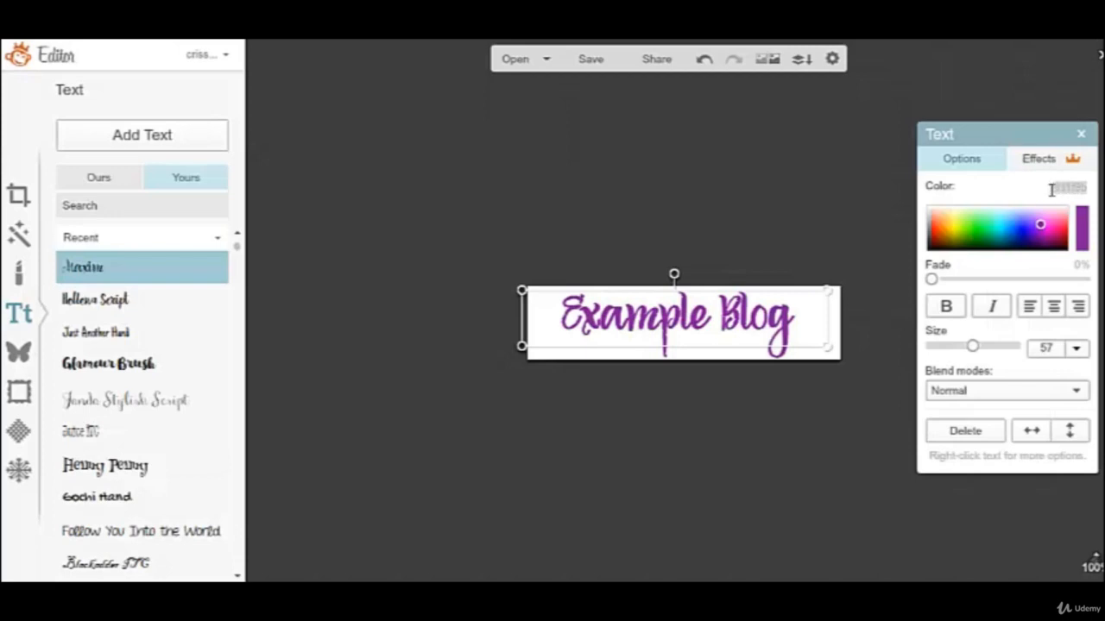
{"action": "type", "text": "0"}
{"action": "key", "text": "Return"}
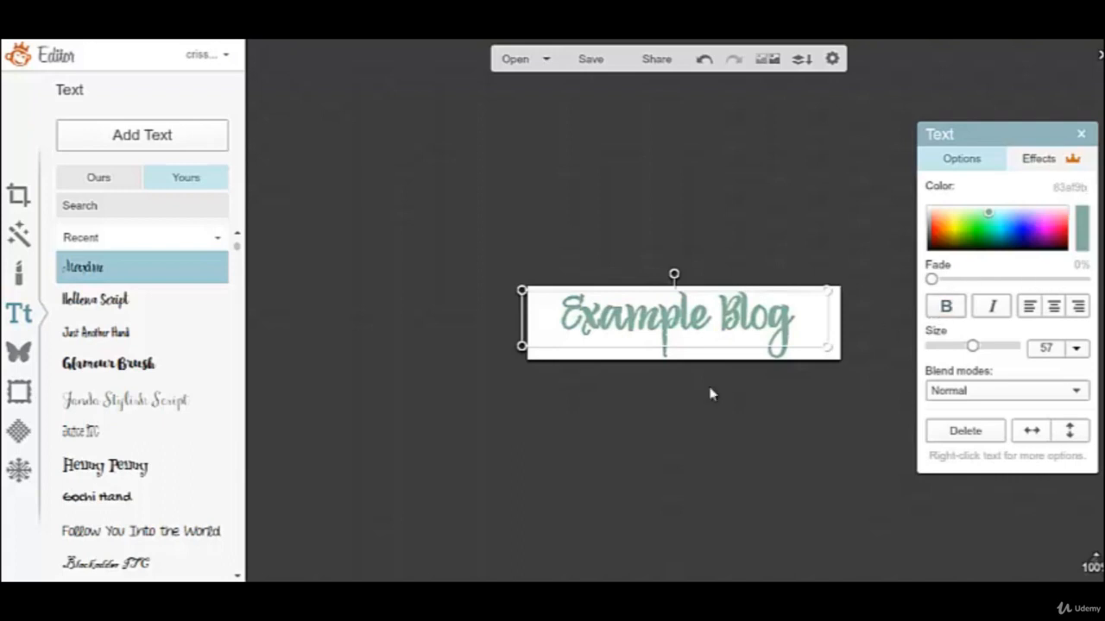
Change the title's font to Glamour Brush and move the title slightly down within the canvas.
{"action": "left_click", "coordinate": [120, 366]}
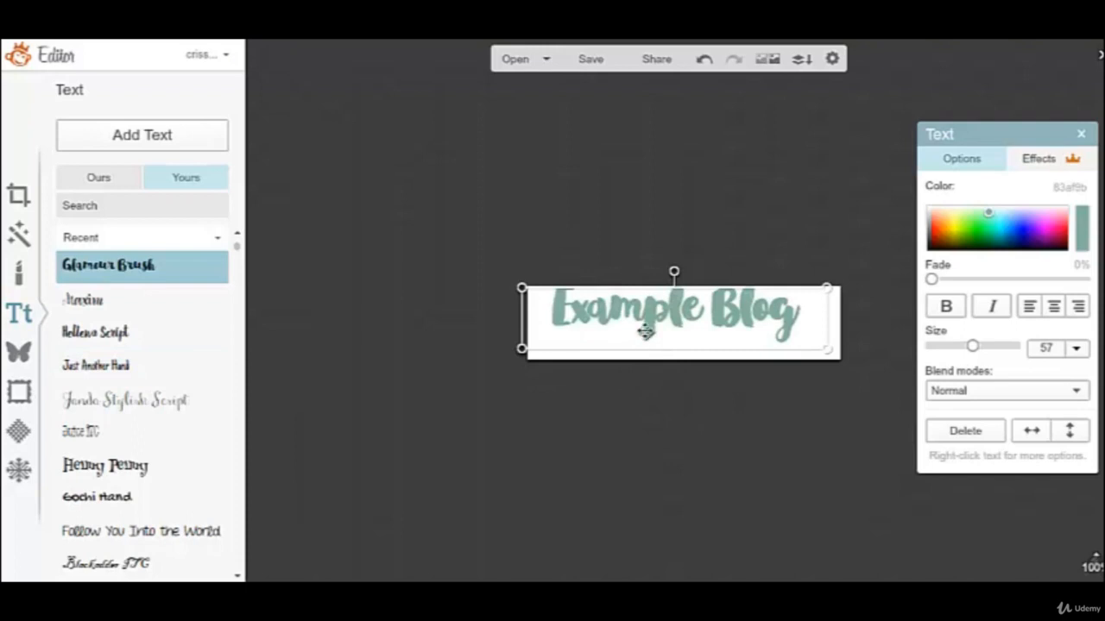
{"action": "left_click_drag", "start_coordinate": [648, 312], "coordinate": [651, 324]}
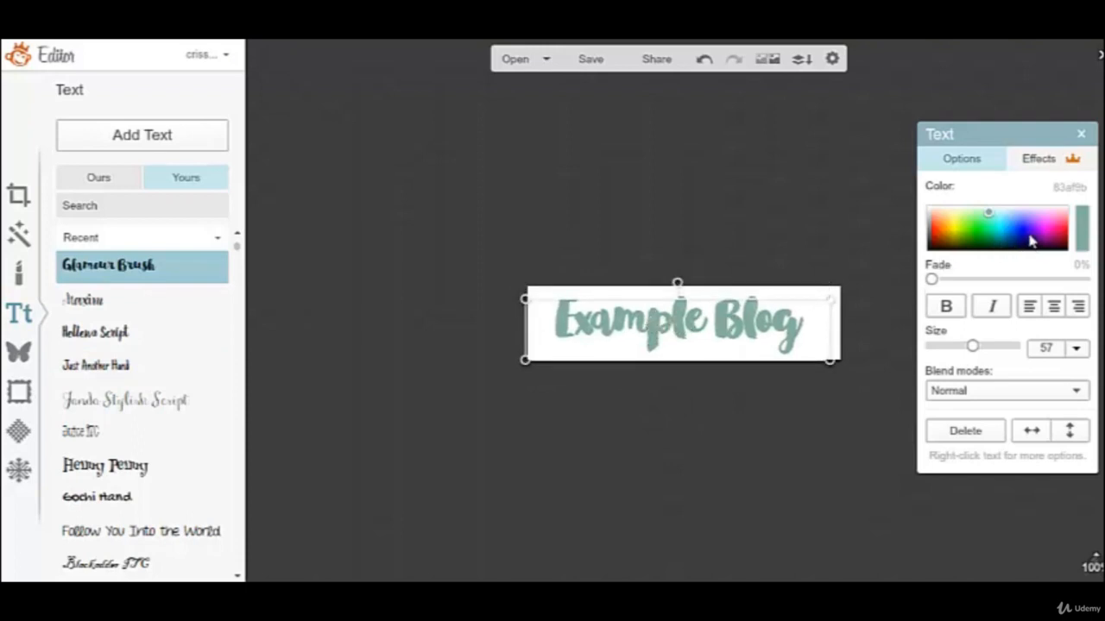
Try bright and dark green shades on the title, settling on the dark blue 006f8e from the color spectrum.
{"action": "left_click", "coordinate": [983, 230]}
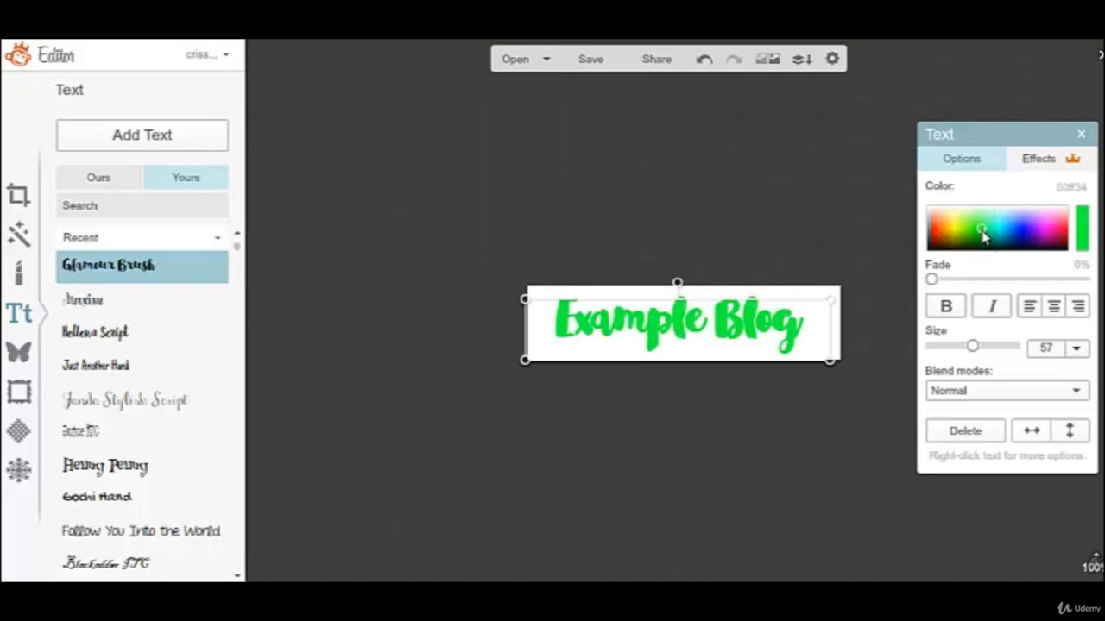
{"action": "left_click", "coordinate": [985, 239]}
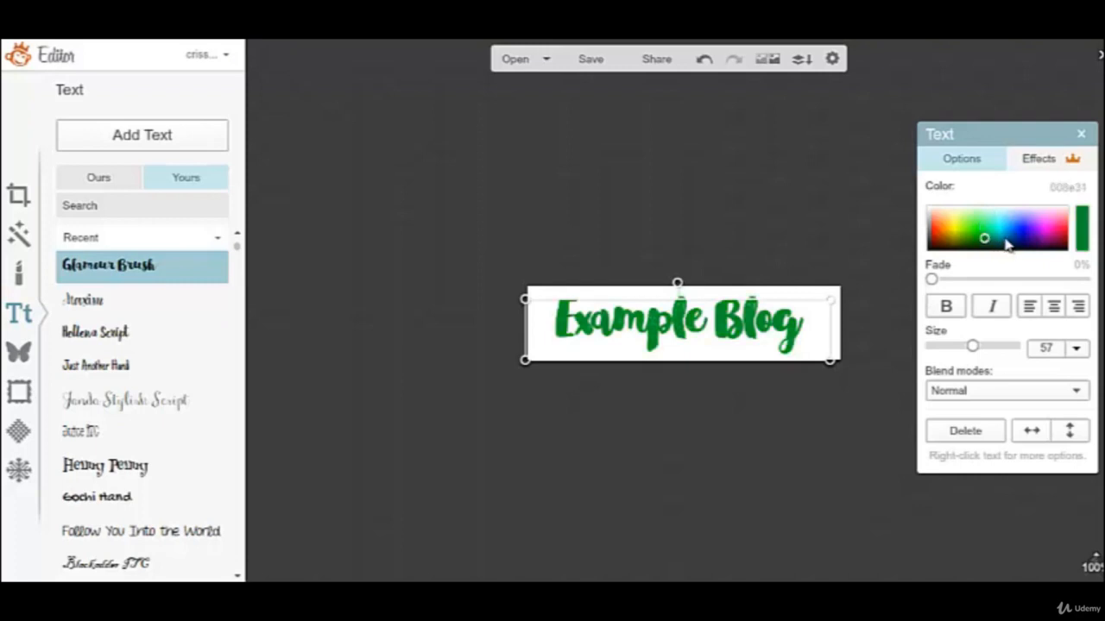
{"action": "left_click", "coordinate": [1004, 238]}
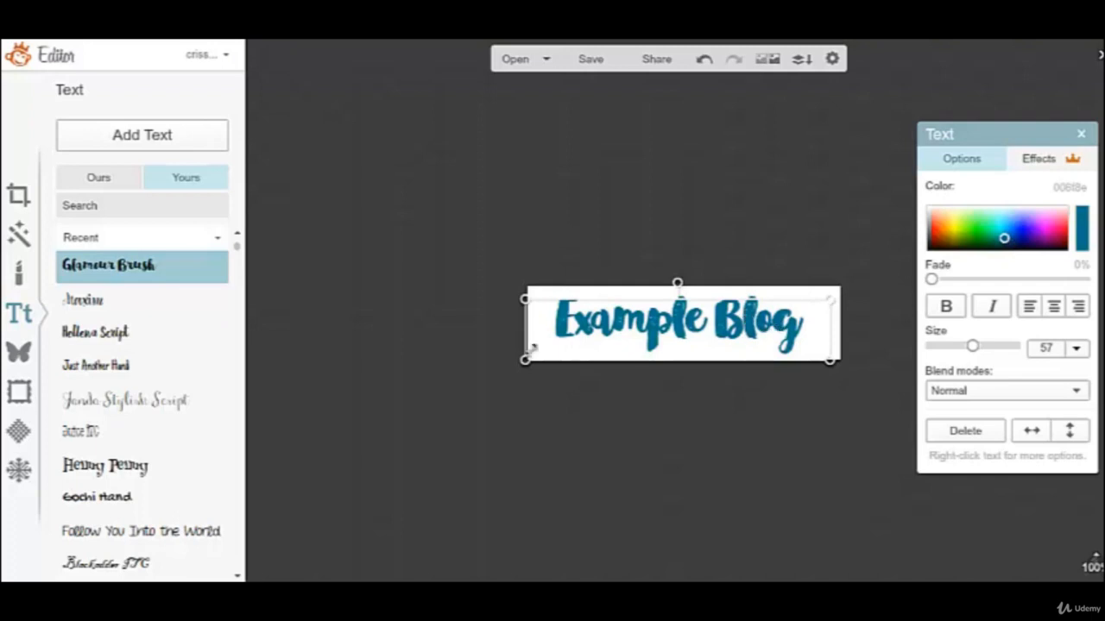
Change the title's font to Rokkit from PicMonkey's own fonts and turn off its bold styling.
{"action": "double_click", "coordinate": [584, 333]}
{"action": "scroll", "coordinate": [175, 302], "scroll_direction": "down", "scroll_amount": 5}
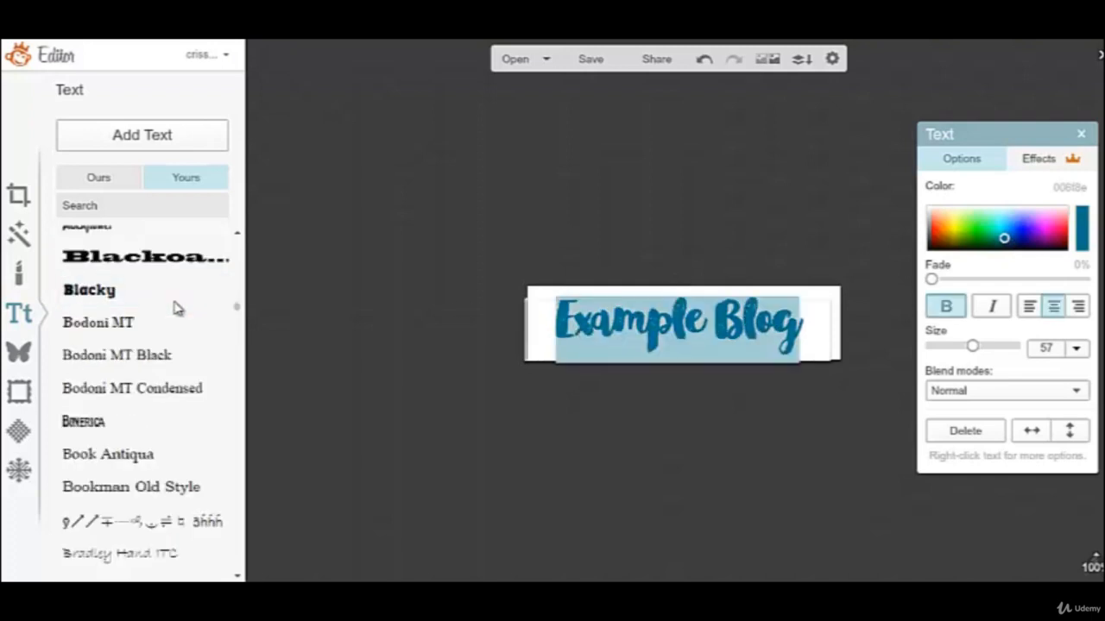
{"action": "left_click", "coordinate": [103, 180]}
{"action": "left_click", "coordinate": [136, 280]}
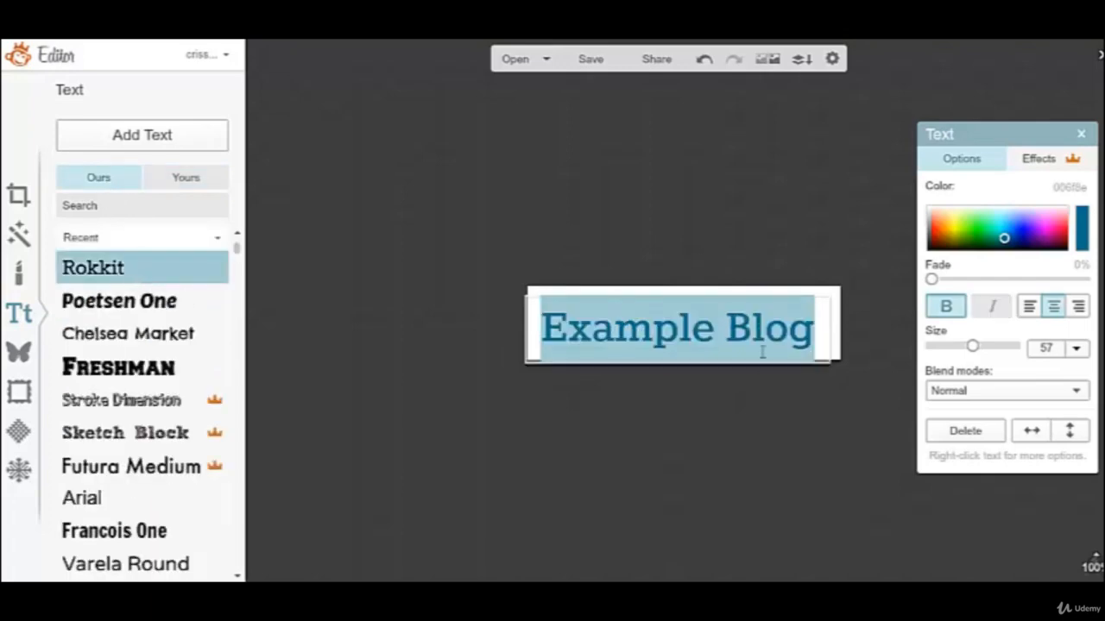
{"action": "left_click", "coordinate": [944, 308]}
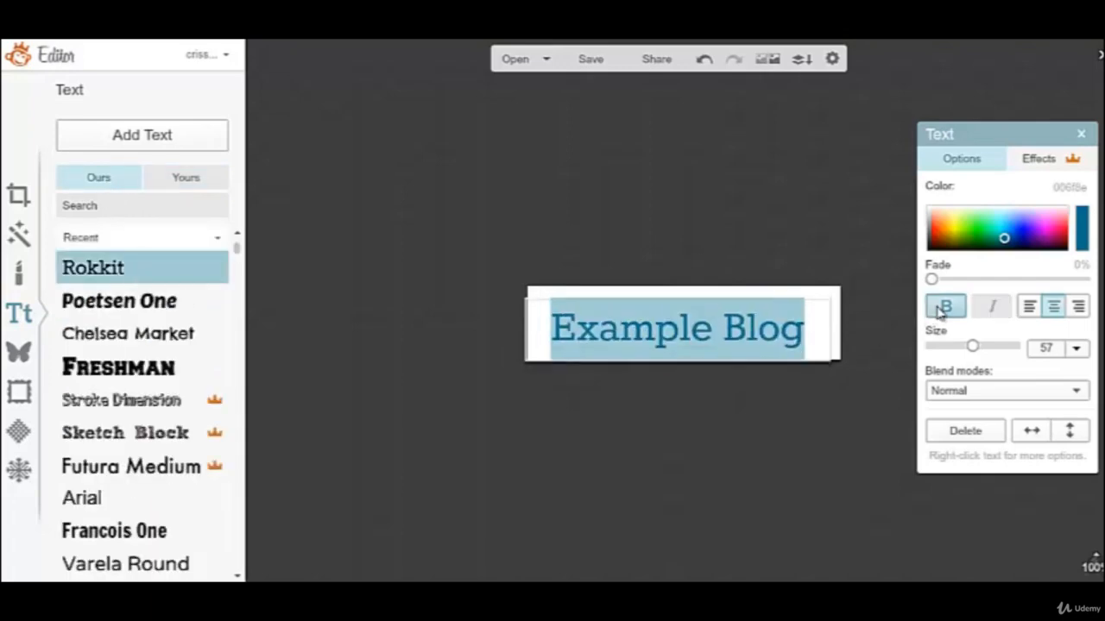
Try the Freshman font, then restyle the title in Sketch Block at size 45 and center it within the canvas.
{"action": "left_click", "coordinate": [166, 373]}
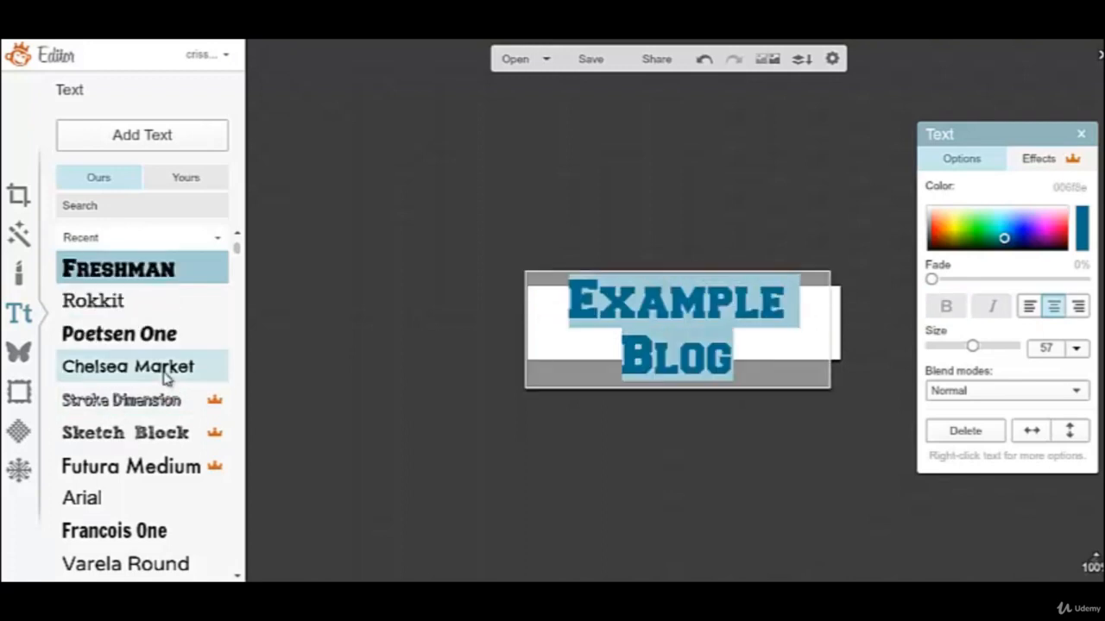
{"action": "left_click", "coordinate": [128, 440]}
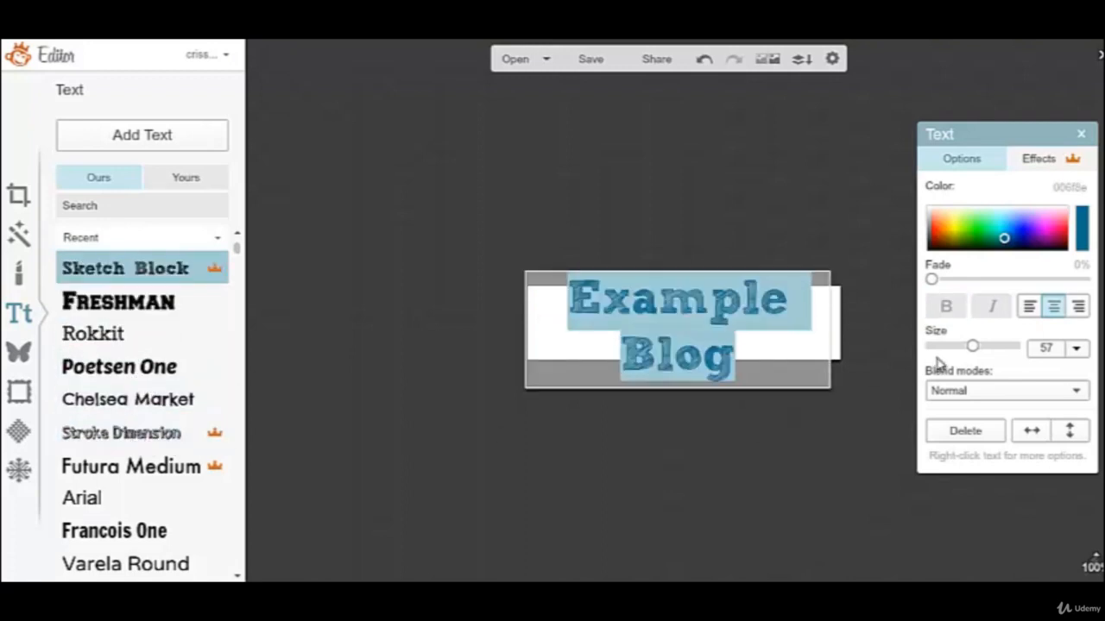
{"action": "left_click_drag", "start_coordinate": [972, 346], "coordinate": [965, 346]}
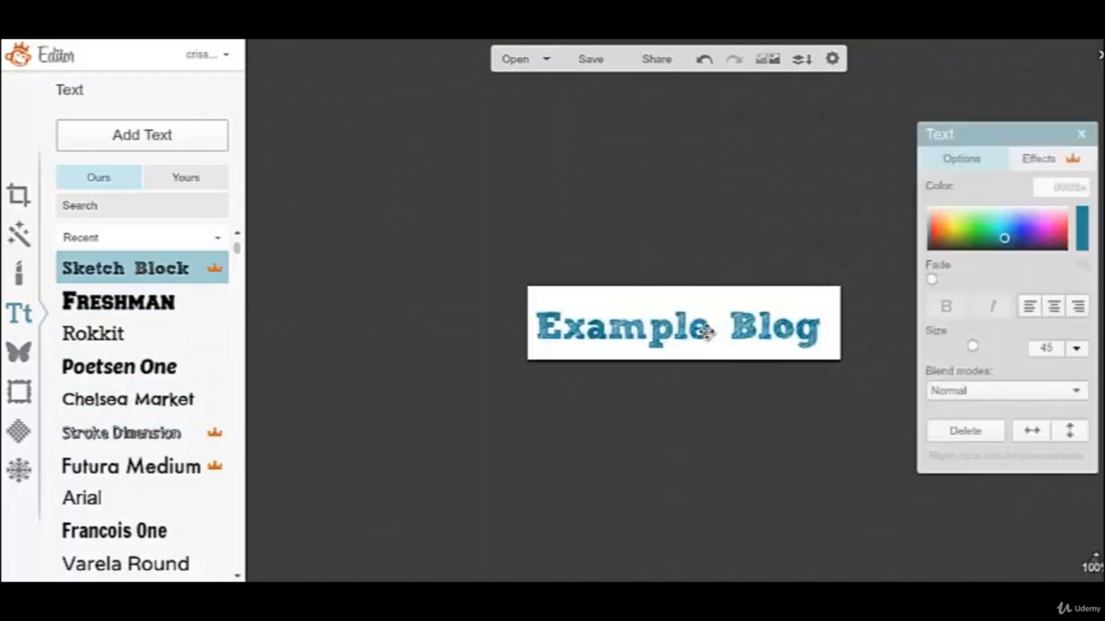
{"action": "left_click_drag", "start_coordinate": [706, 332], "coordinate": [710, 327]}
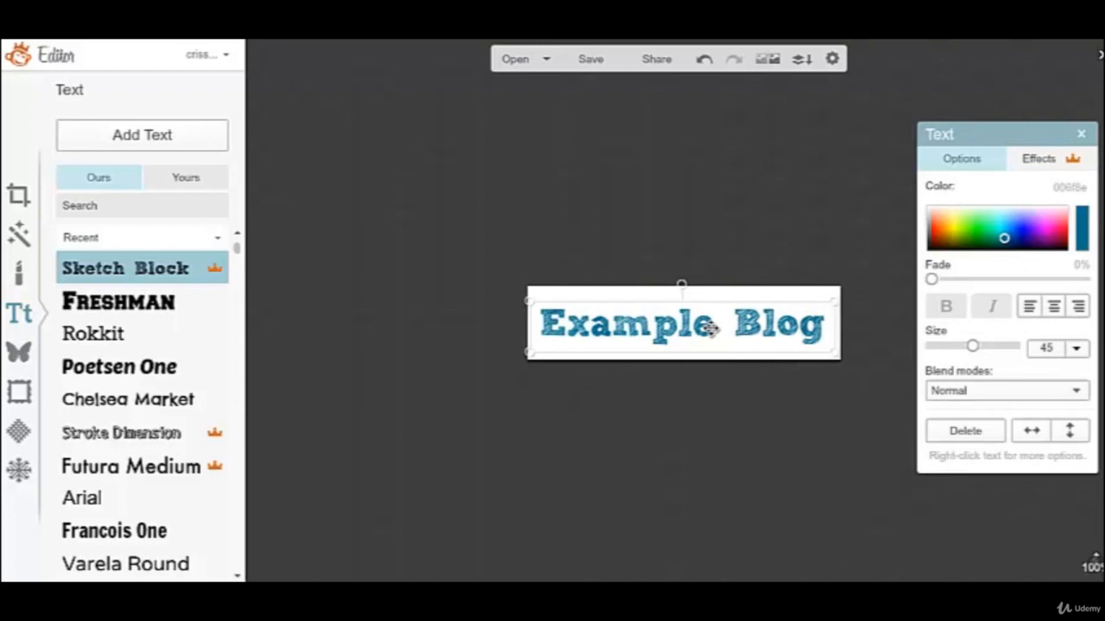
{"action": "left_click", "coordinate": [716, 374]}
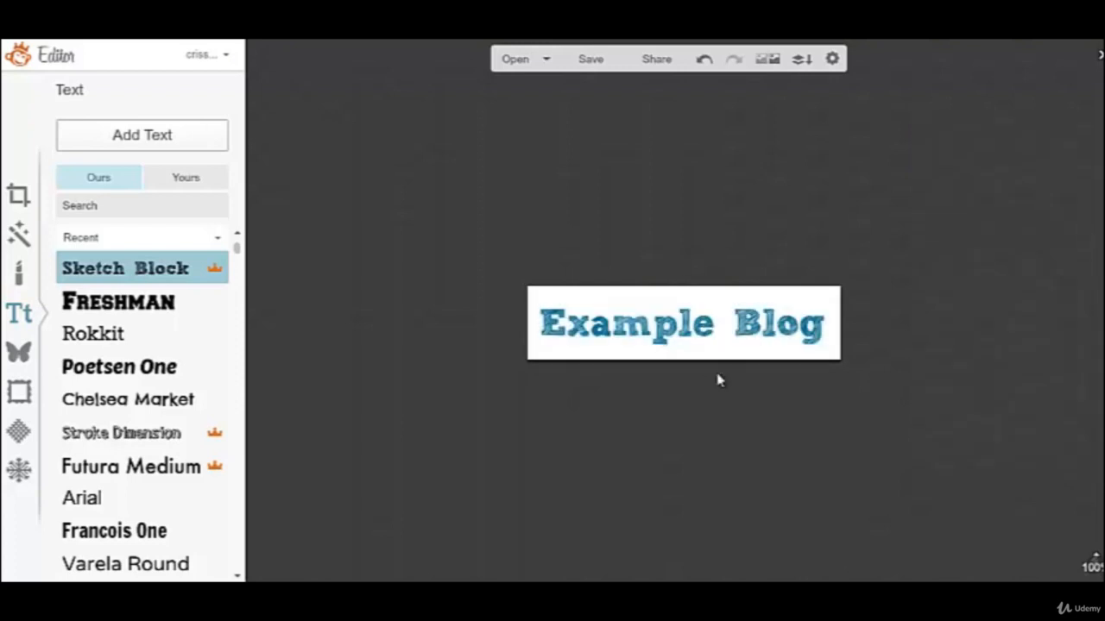
Add a solid red heart from the Hearts overlays and place it between the words "Example" and "Blog".
{"action": "left_click", "coordinate": [20, 354]}
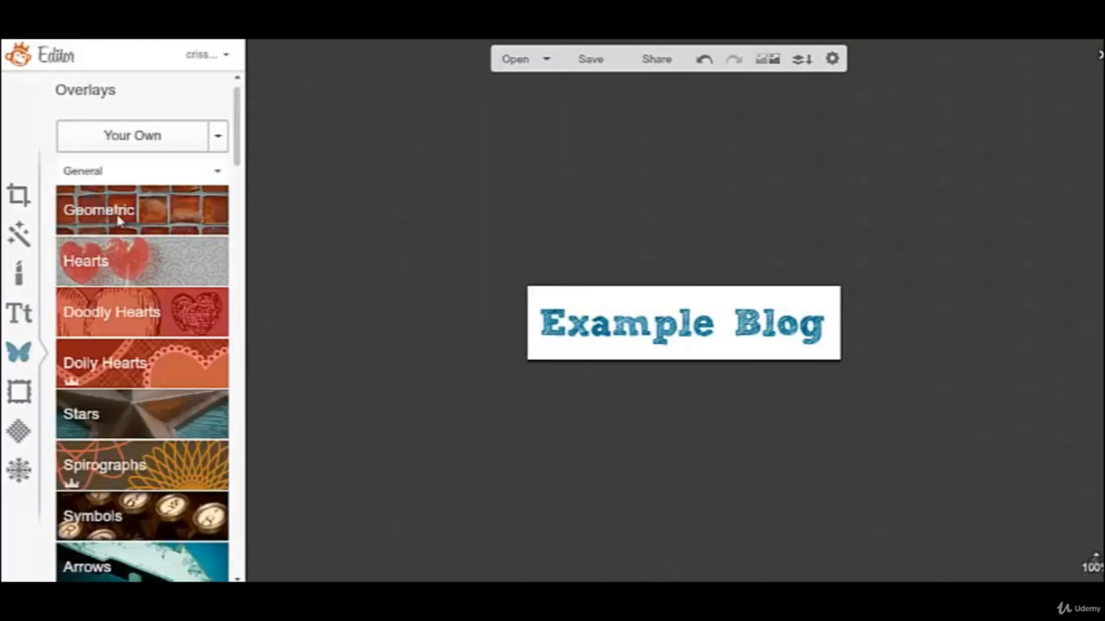
{"action": "left_click", "coordinate": [139, 268]}
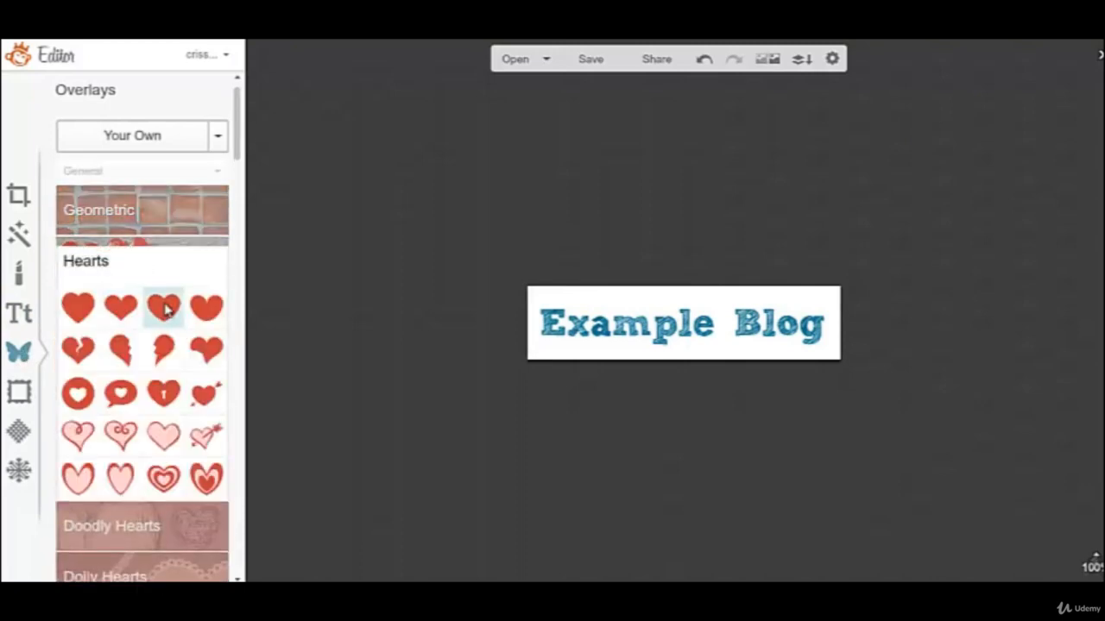
{"action": "left_click", "coordinate": [168, 309]}
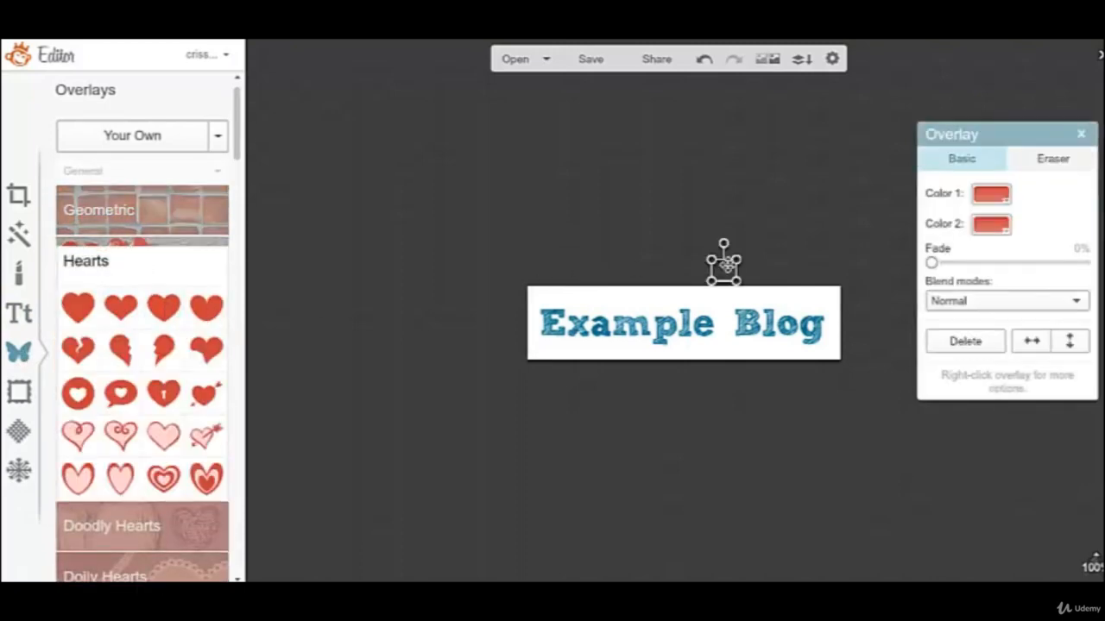
{"action": "left_click_drag", "start_coordinate": [722, 260], "coordinate": [730, 302]}
{"action": "left_click", "coordinate": [690, 419]}
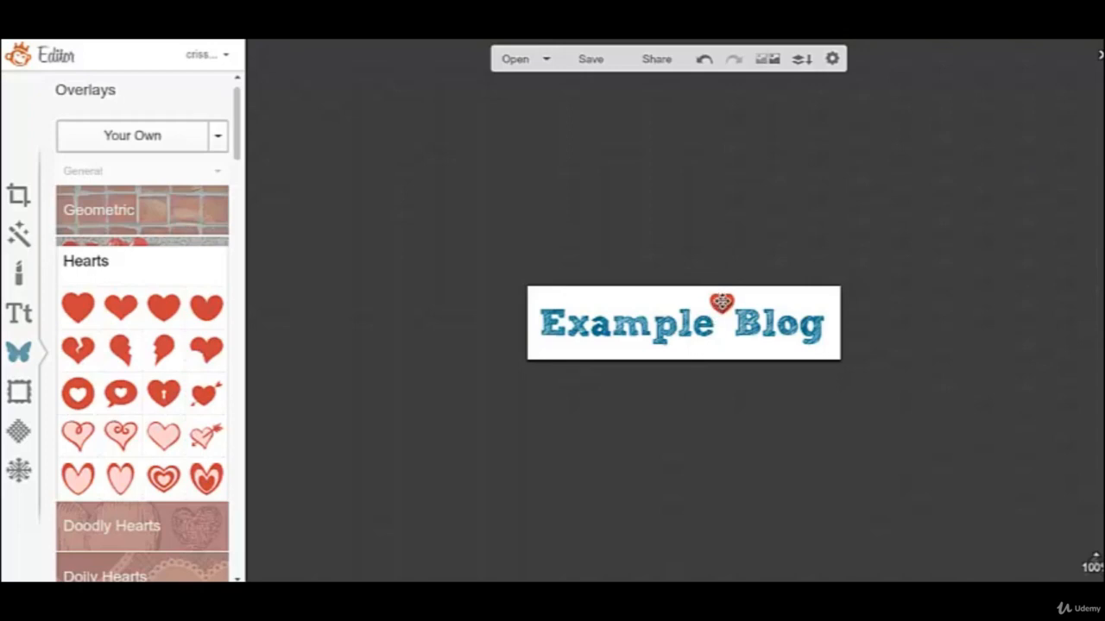
{"action": "mouse_move", "coordinate": [721, 302]}
{"action": "left_mouse_down"}
{"action": "mouse_move", "coordinate": [722, 339]}
{"action": "mouse_move", "coordinate": [779, 339]}
{"action": "mouse_move", "coordinate": [820, 299]}
{"action": "mouse_move", "coordinate": [724, 324]}
{"action": "mouse_move", "coordinate": [604, 296]}
{"action": "mouse_move", "coordinate": [725, 323]}
{"action": "left_mouse_up"}
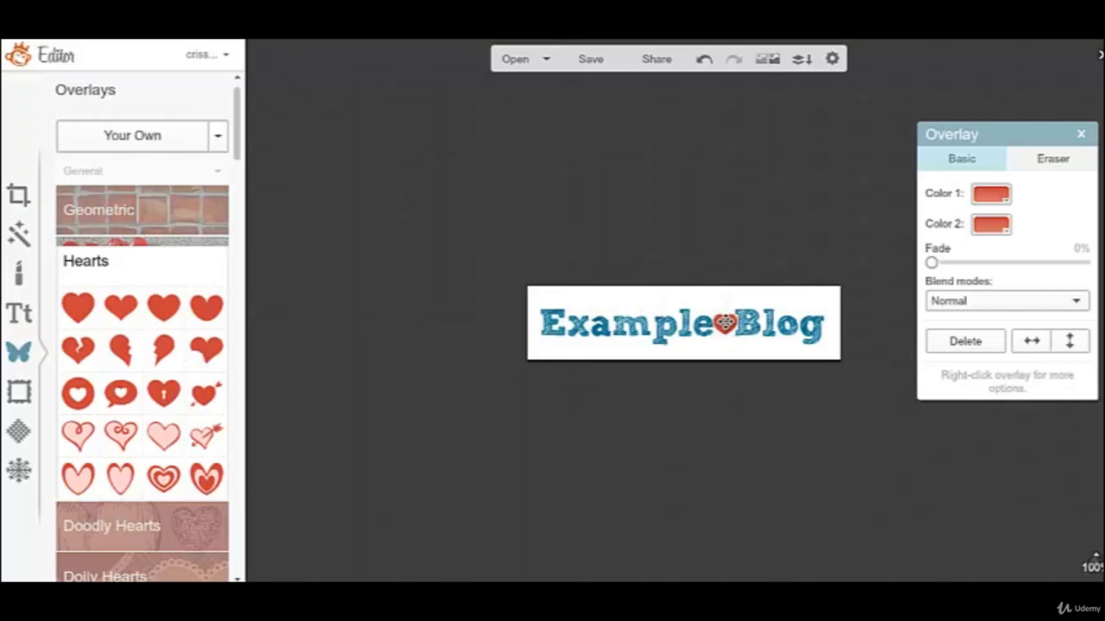
{"action": "left_click", "coordinate": [715, 398]}
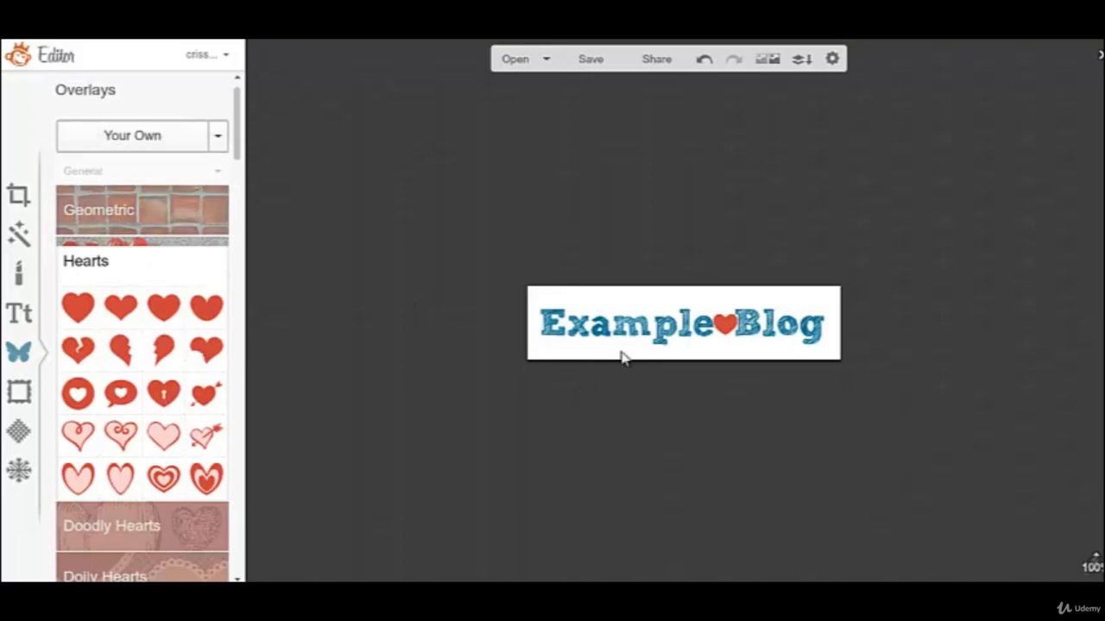
Save the header to the computer as the JPG file sample-header in the pictures folder.
{"action": "left_click", "coordinate": [603, 65]}
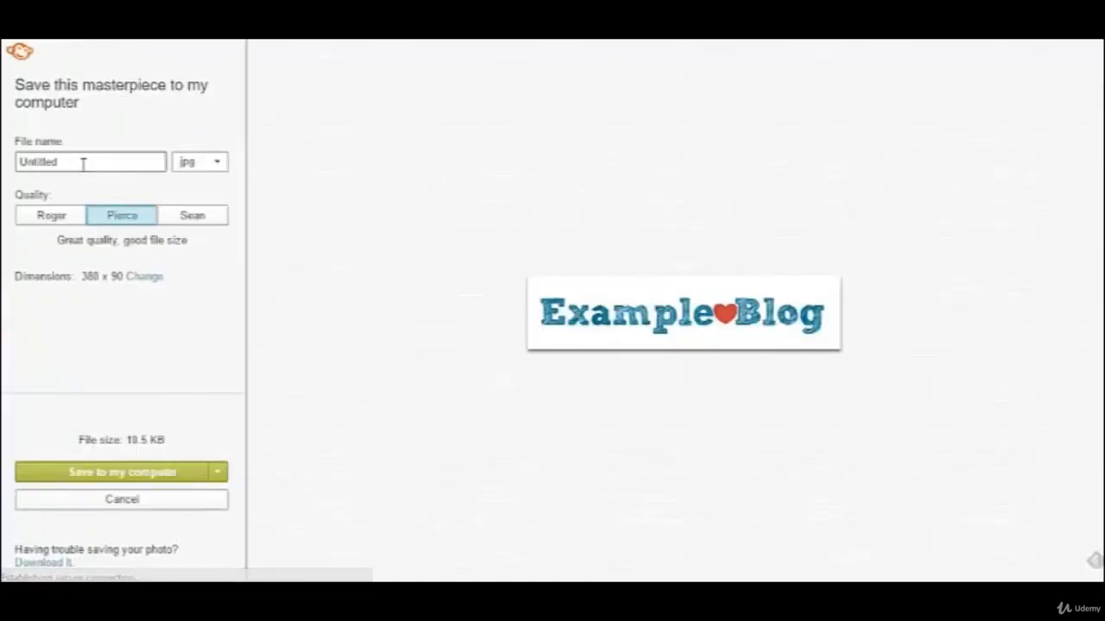
{"action": "left_click_drag", "start_coordinate": [82, 163], "coordinate": [5, 172]}
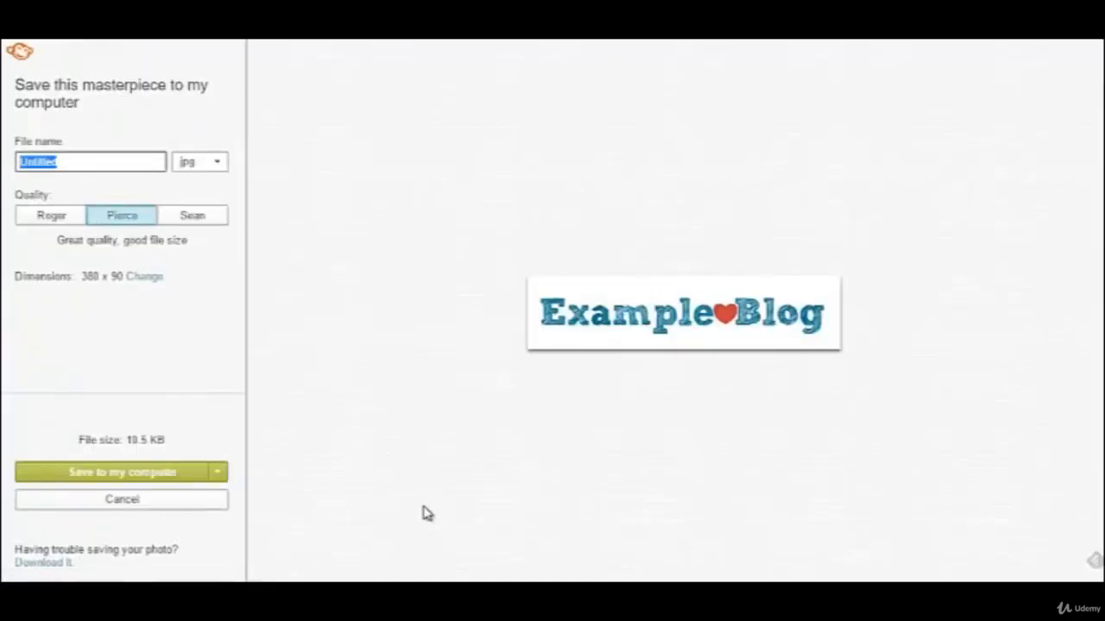
{"action": "type", "text": "sample-header"}
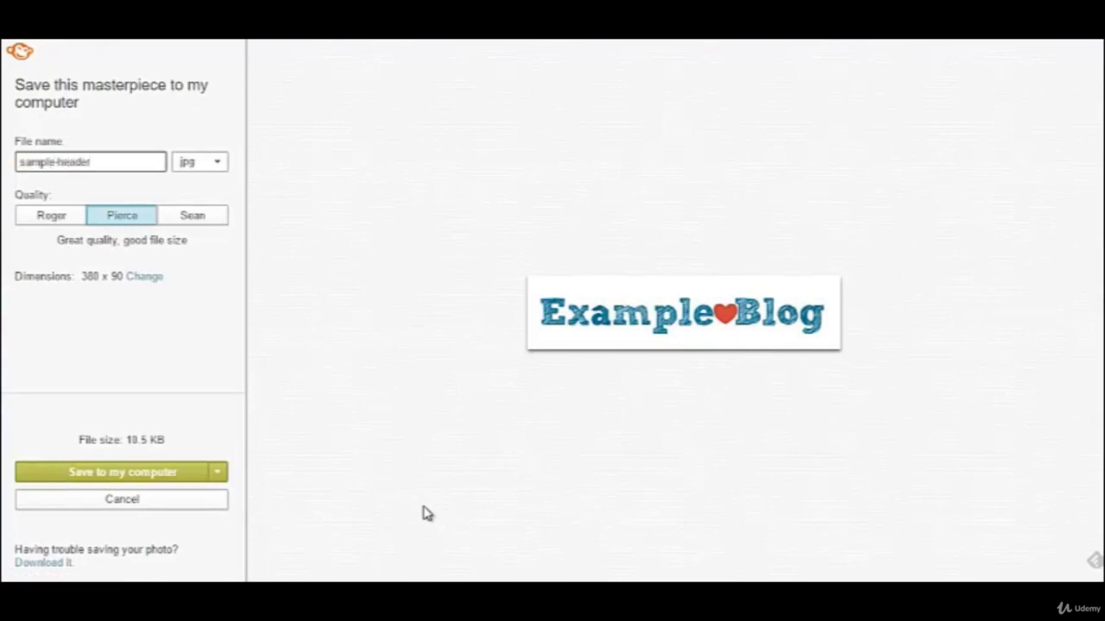
{"action": "left_click", "coordinate": [170, 473]}
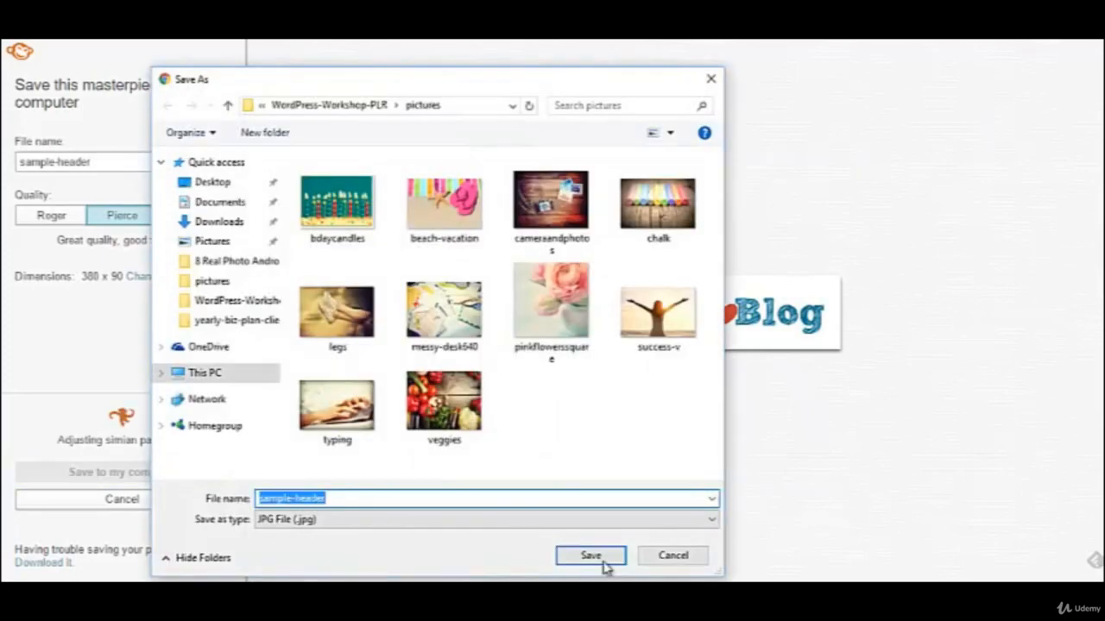
{"action": "left_click", "coordinate": [604, 561]}
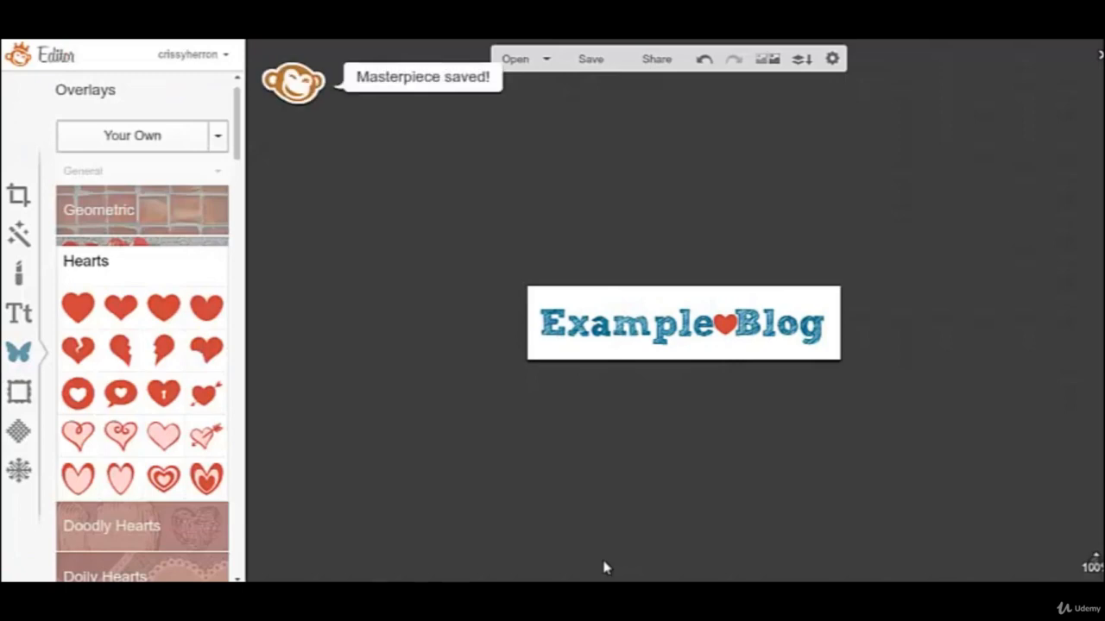
Look through the overlay categories, from Geometric to Scrapbooky, and examine the basic and Royale star shapes.
{"action": "left_click", "coordinate": [151, 261]}
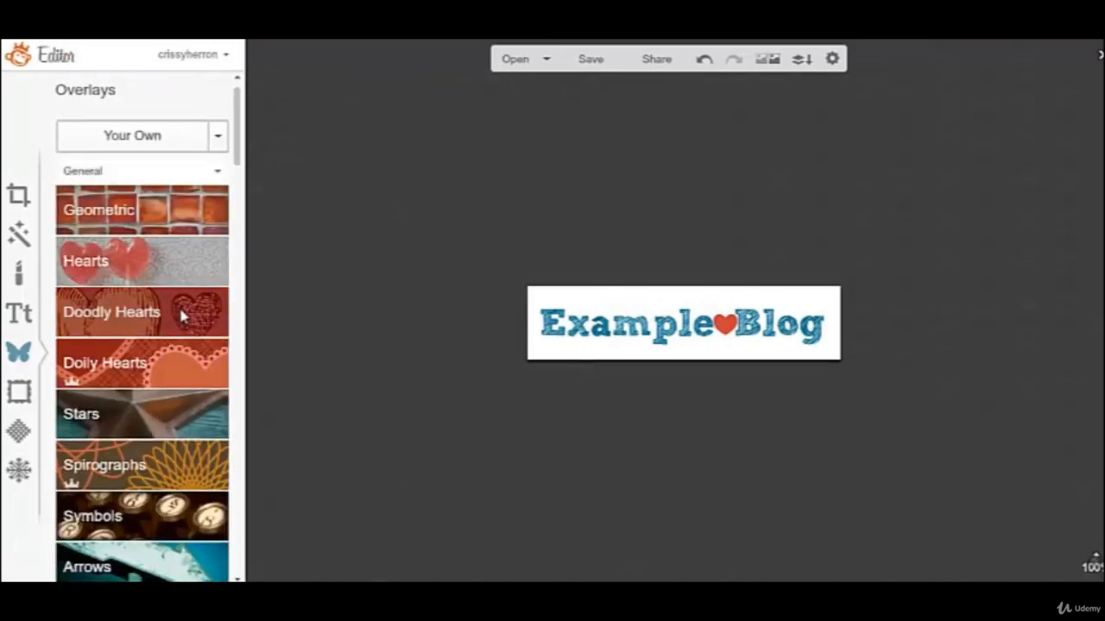
{"action": "scroll", "coordinate": [158, 377], "scroll_direction": "down", "scroll_amount": 2}
{"action": "scroll", "coordinate": [160, 378], "scroll_direction": "down", "scroll_amount": 1}
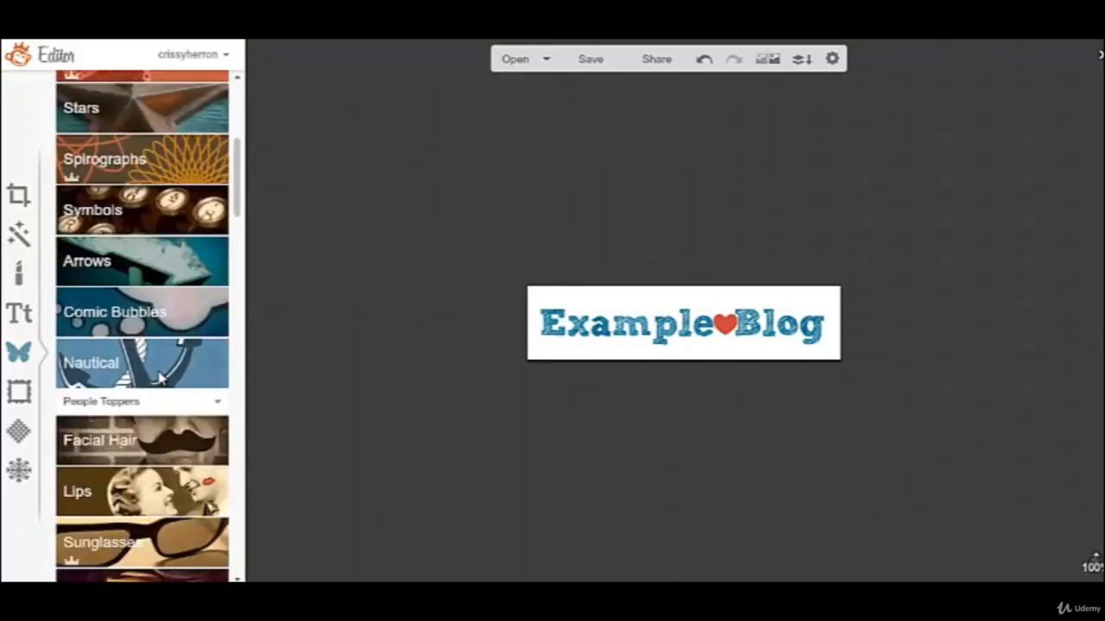
{"action": "scroll", "coordinate": [160, 377], "scroll_direction": "down", "scroll_amount": 5}
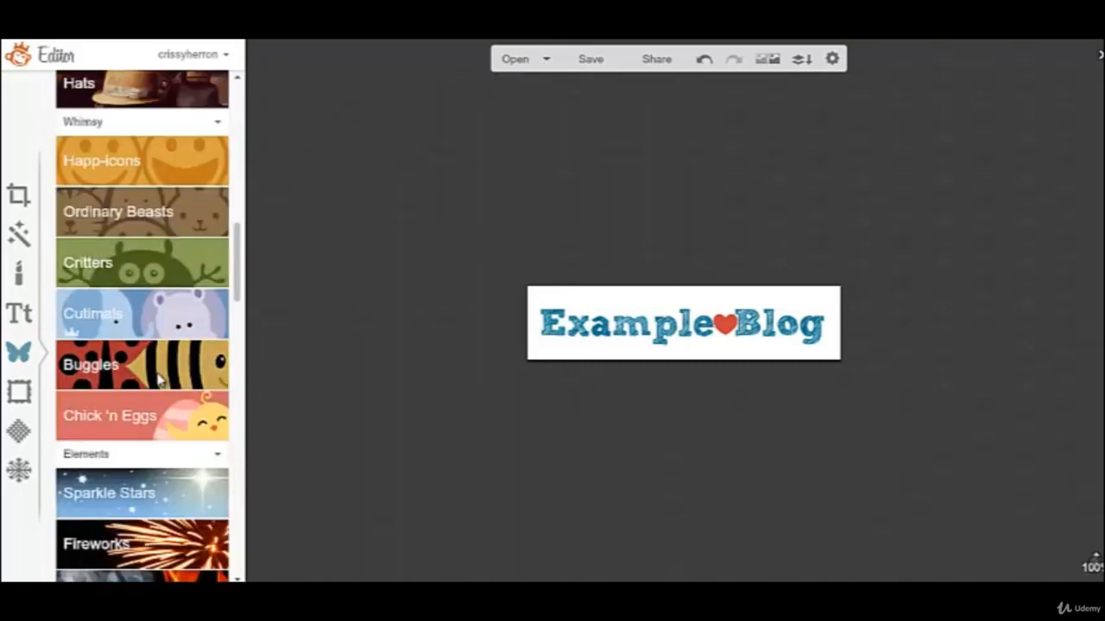
{"action": "scroll", "coordinate": [152, 435], "scroll_direction": "down", "scroll_amount": 4}
{"action": "scroll", "coordinate": [151, 440], "scroll_direction": "up", "scroll_amount": 1}
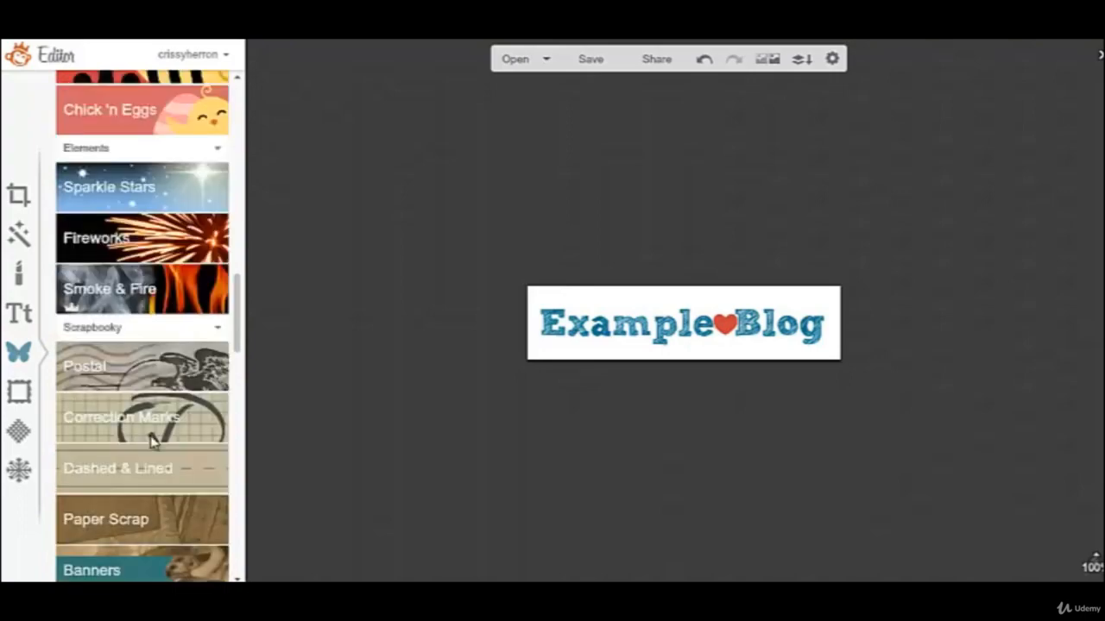
{"action": "scroll", "coordinate": [151, 440], "scroll_direction": "up", "scroll_amount": 10}
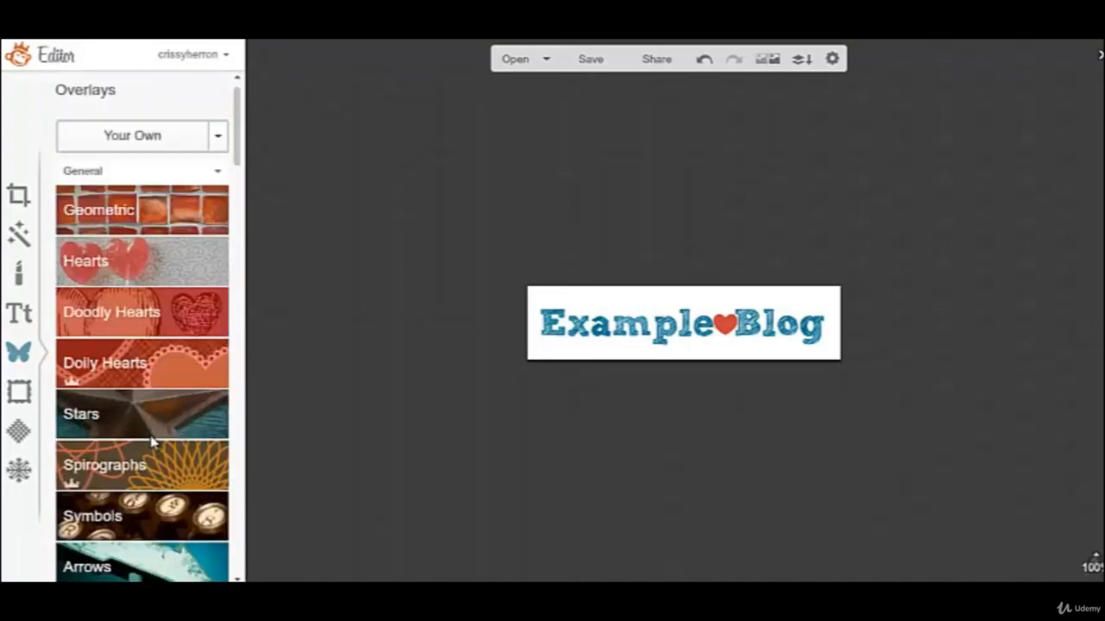
{"action": "scroll", "coordinate": [151, 442], "scroll_direction": "down", "scroll_amount": 2}
{"action": "scroll", "coordinate": [151, 442], "scroll_direction": "up", "scroll_amount": 2}
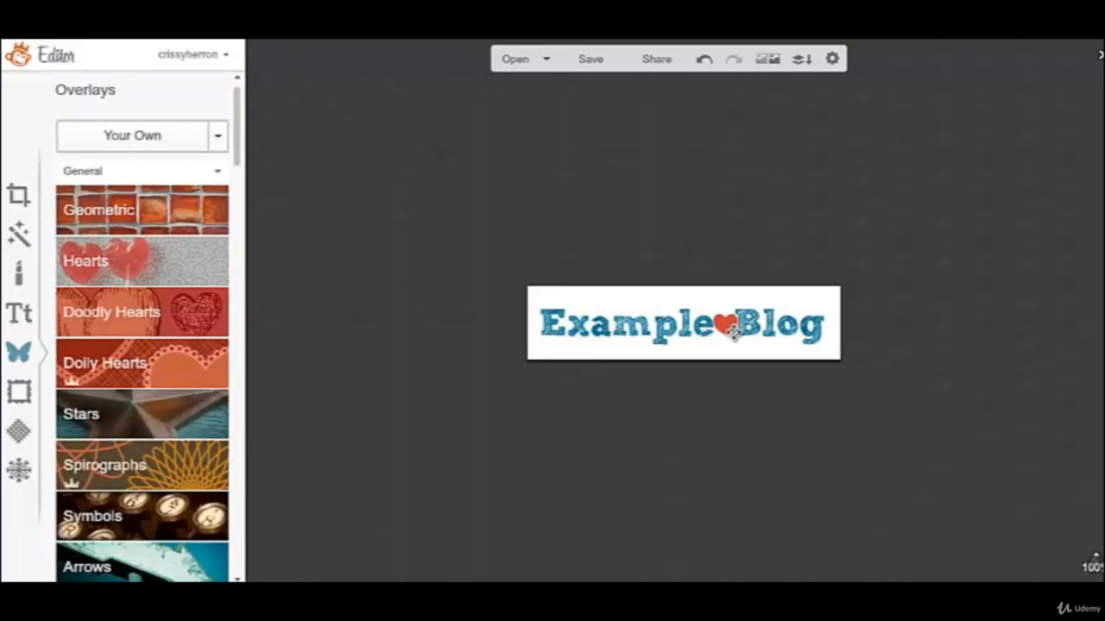
{"action": "left_click", "coordinate": [179, 423]}
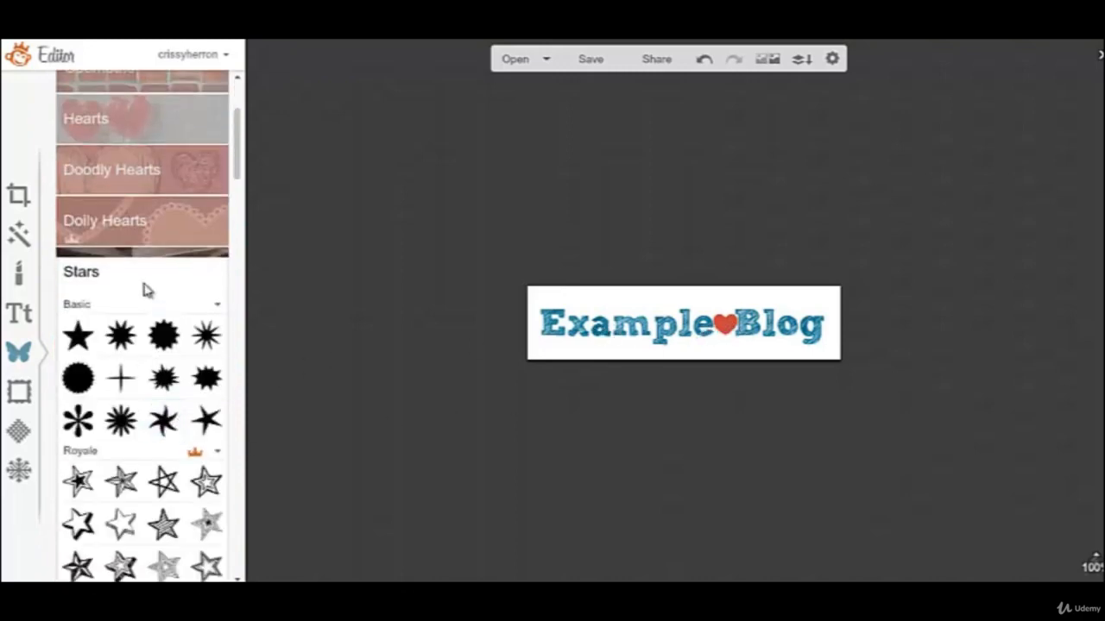
{"action": "left_click", "coordinate": [143, 258]}
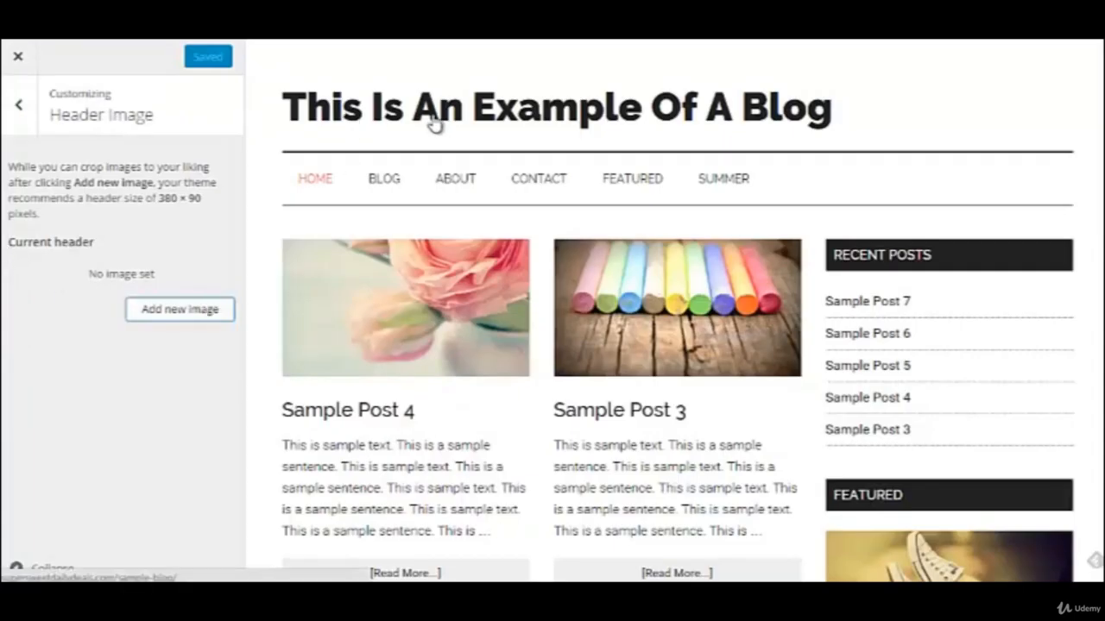
In the WordPress customizer's Header Image settings, upload sample-header from the pictures folder as a new header image.
{"action": "left_click", "coordinate": [209, 315]}
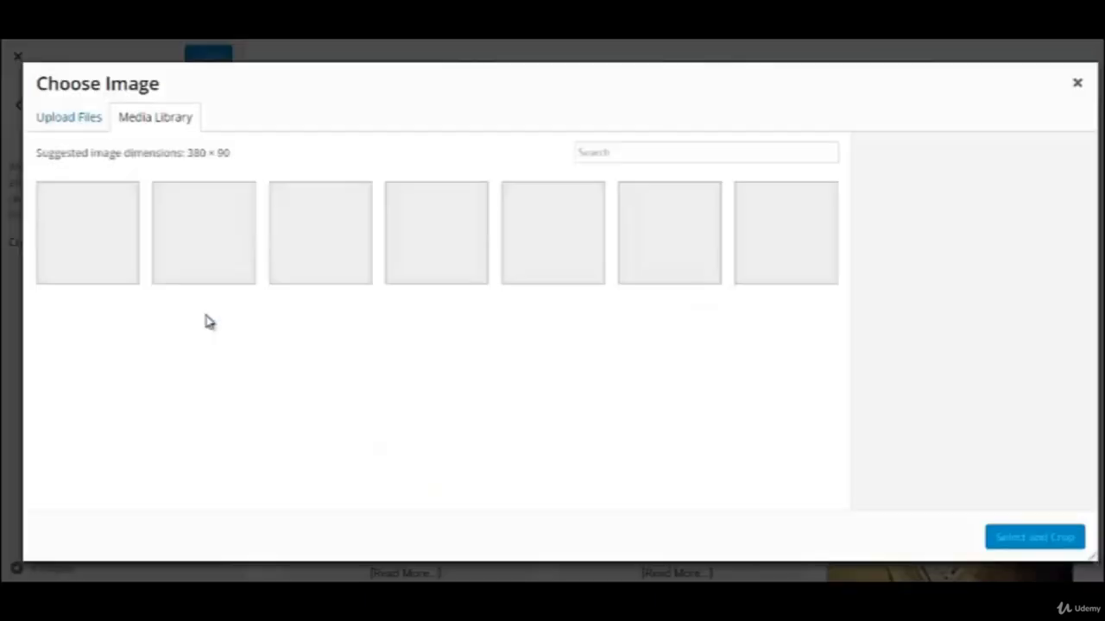
{"action": "left_click", "coordinate": [79, 119]}
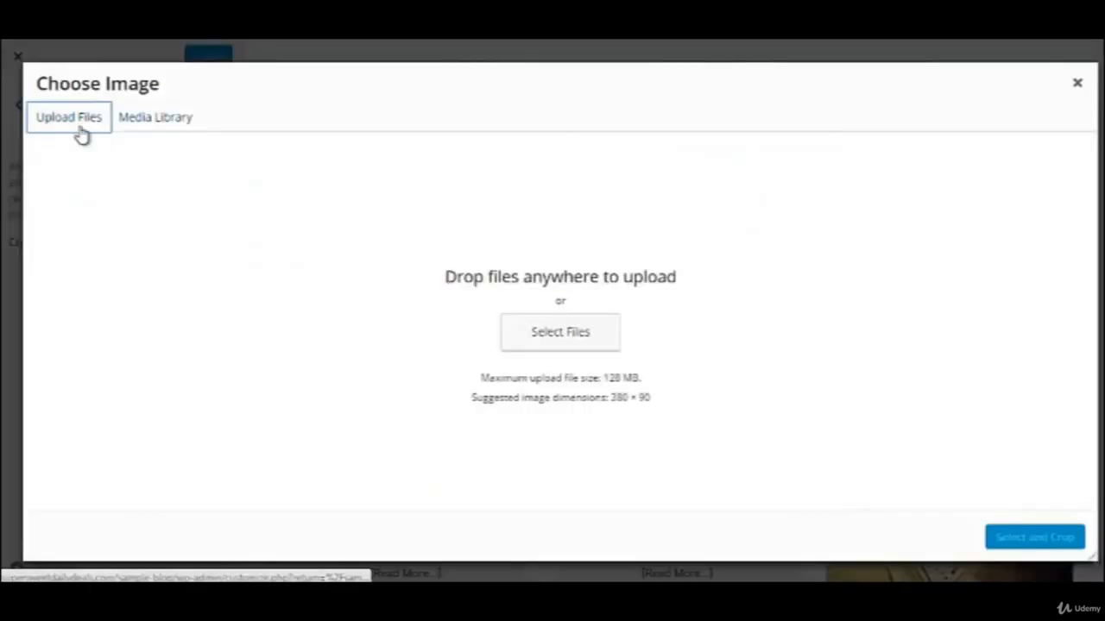
{"action": "left_click", "coordinate": [547, 332]}
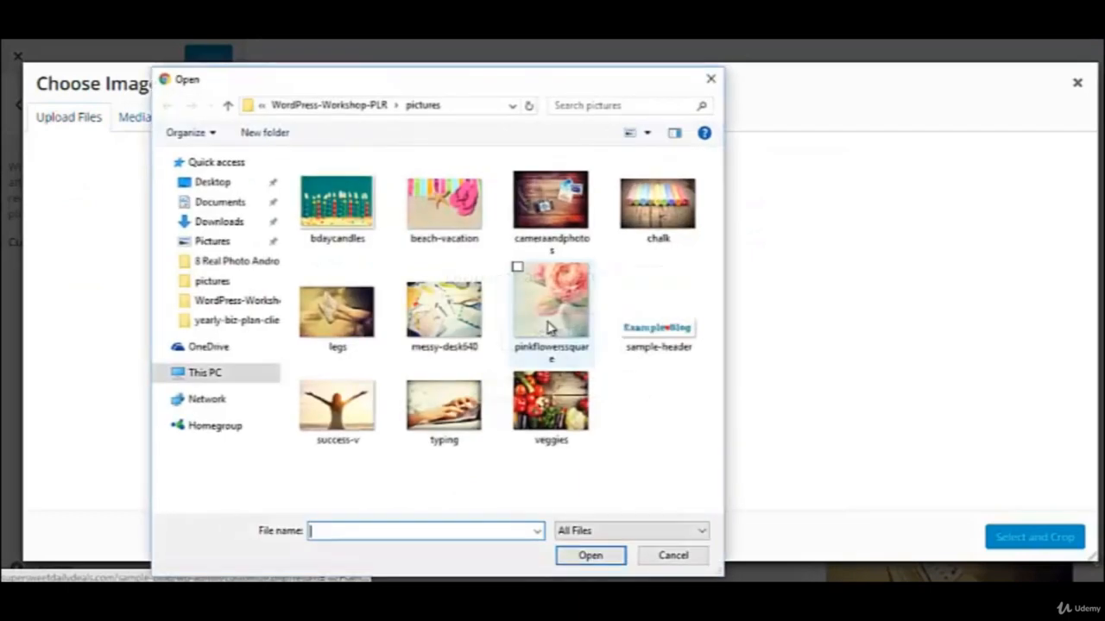
{"action": "left_click", "coordinate": [656, 347]}
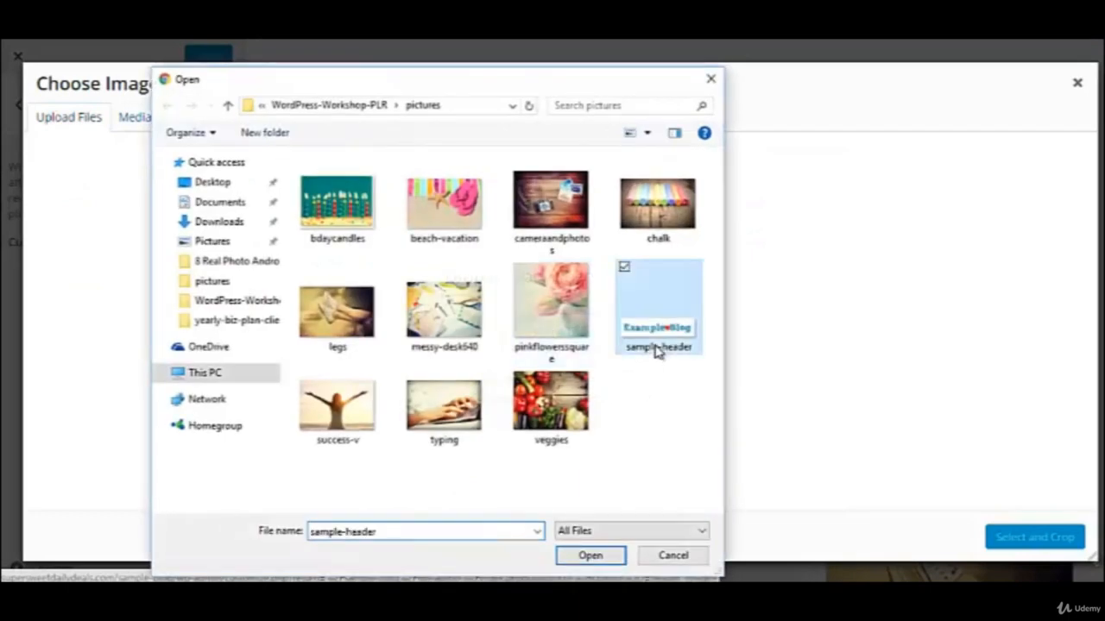
{"action": "left_click", "coordinate": [588, 557]}
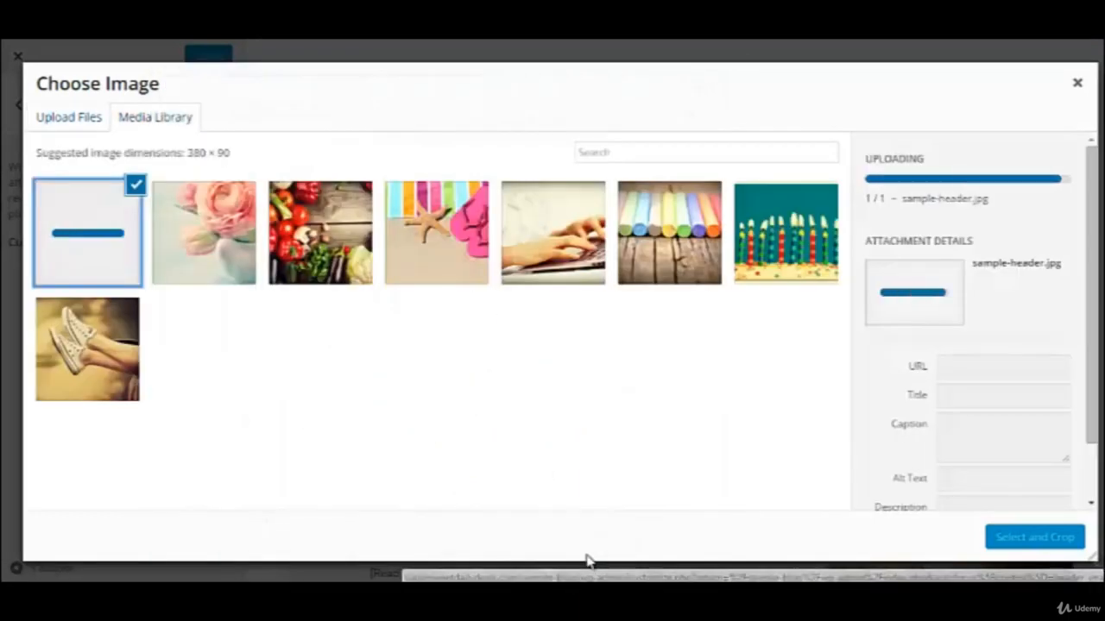
Clear the title of the uploaded sample-header.jpg in its attachment details.
{"action": "left_click", "coordinate": [912, 326]}
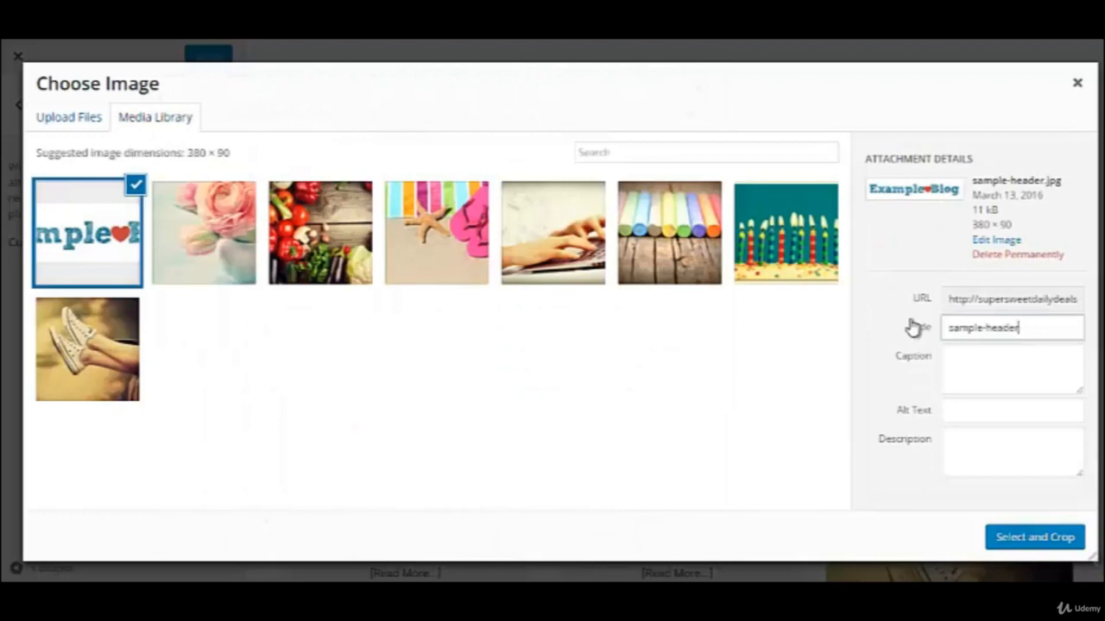
{"action": "key", "text": "ctrl+a"}
{"action": "key", "text": "BackSpace"}
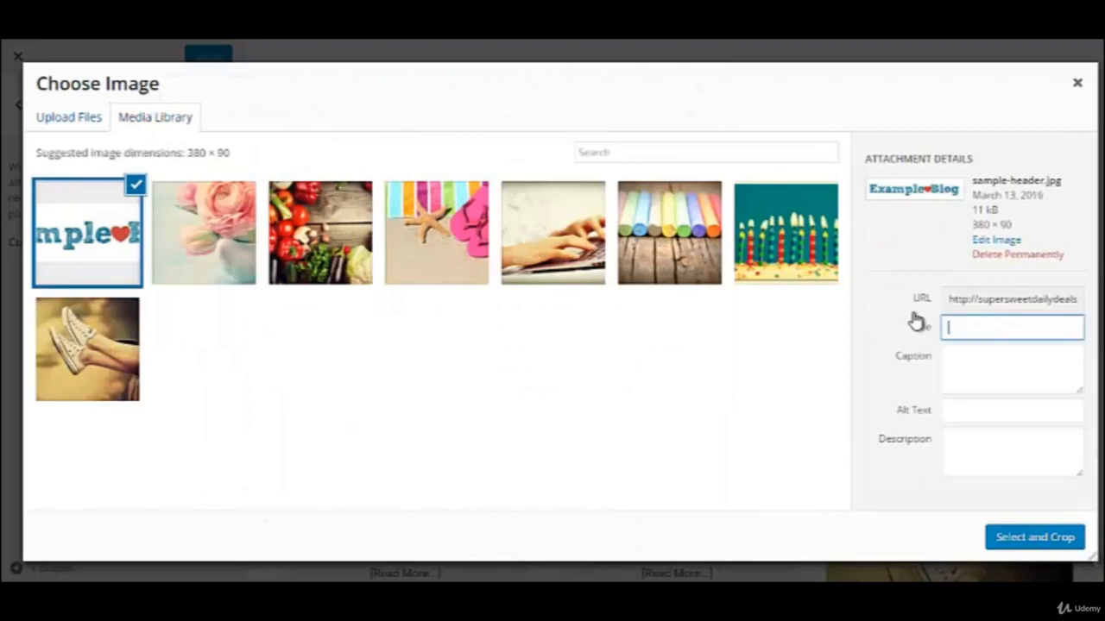
Crop sample-header.jpg to its full area for use as the blog header and publish the change.
{"action": "left_click", "coordinate": [1020, 544]}
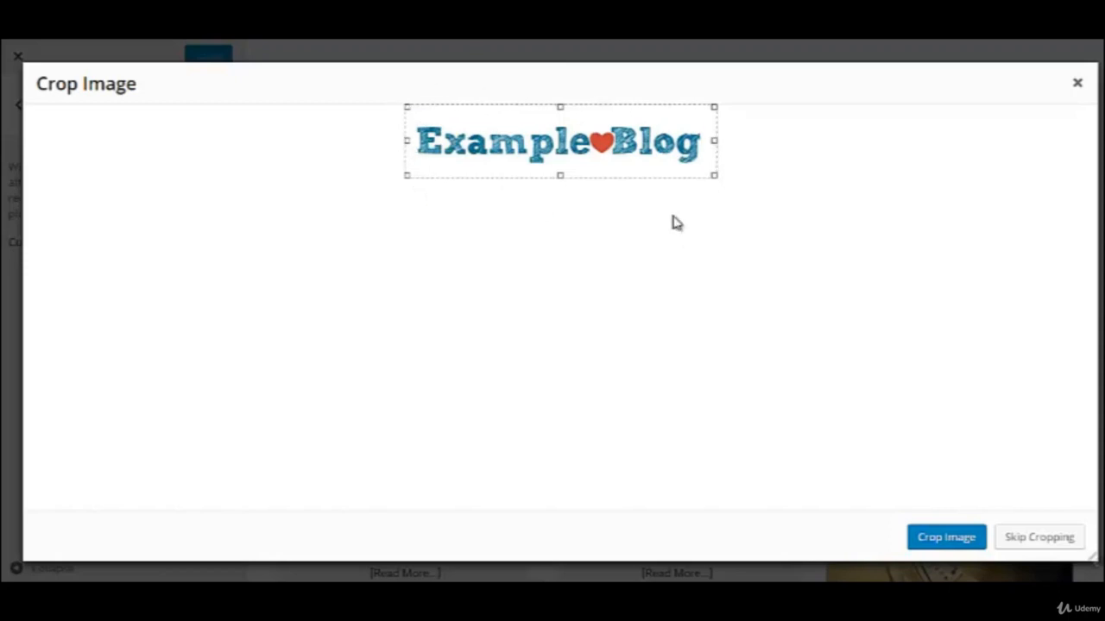
{"action": "left_click", "coordinate": [950, 538]}
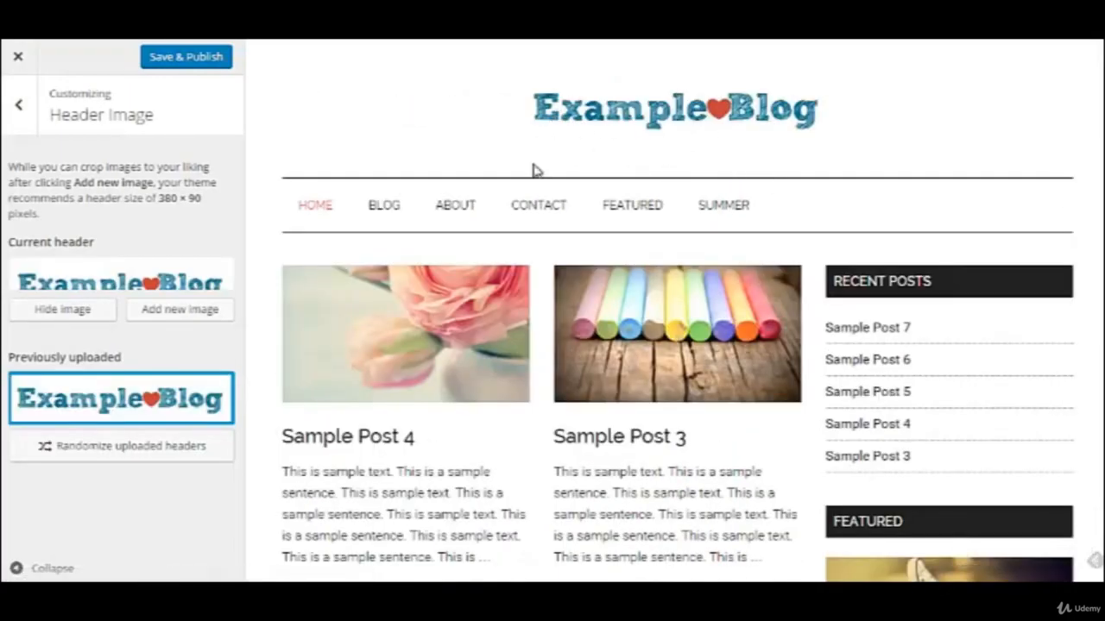
{"action": "left_click", "coordinate": [172, 65]}
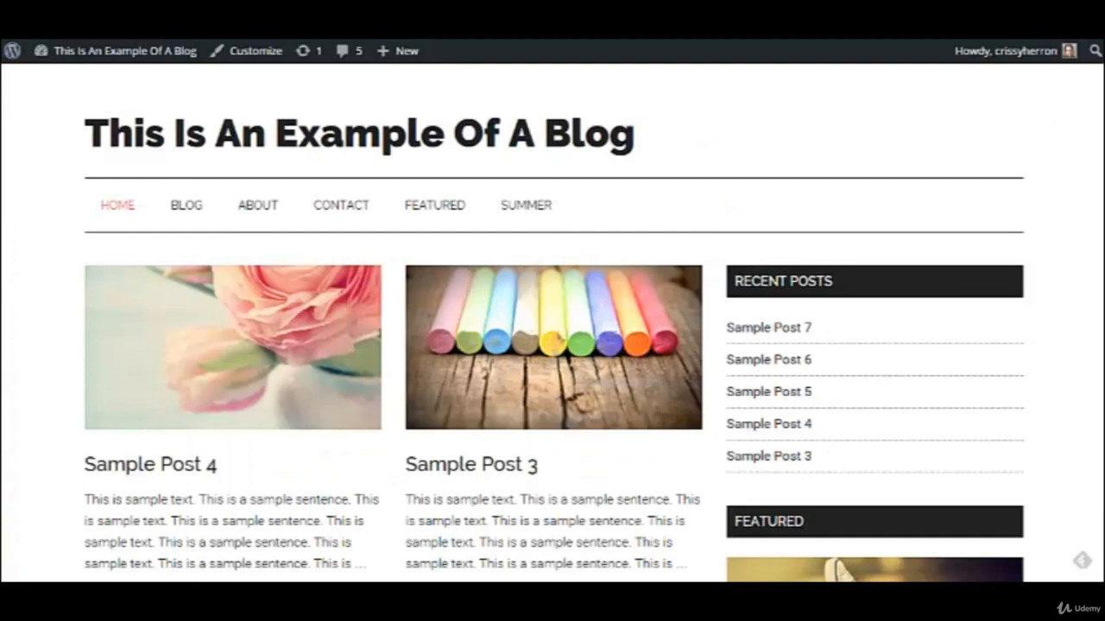
{"action": "left_click", "coordinate": [63, 31]}
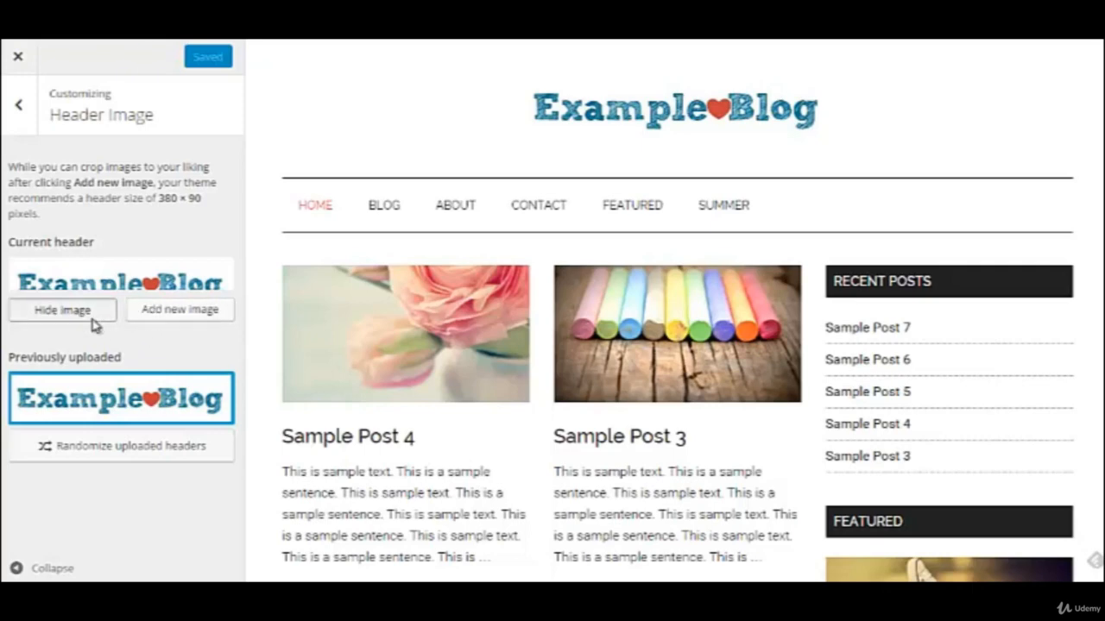
Hide the header image, publish the change and reload the live blog to check its header.
{"action": "left_click", "coordinate": [62, 310]}
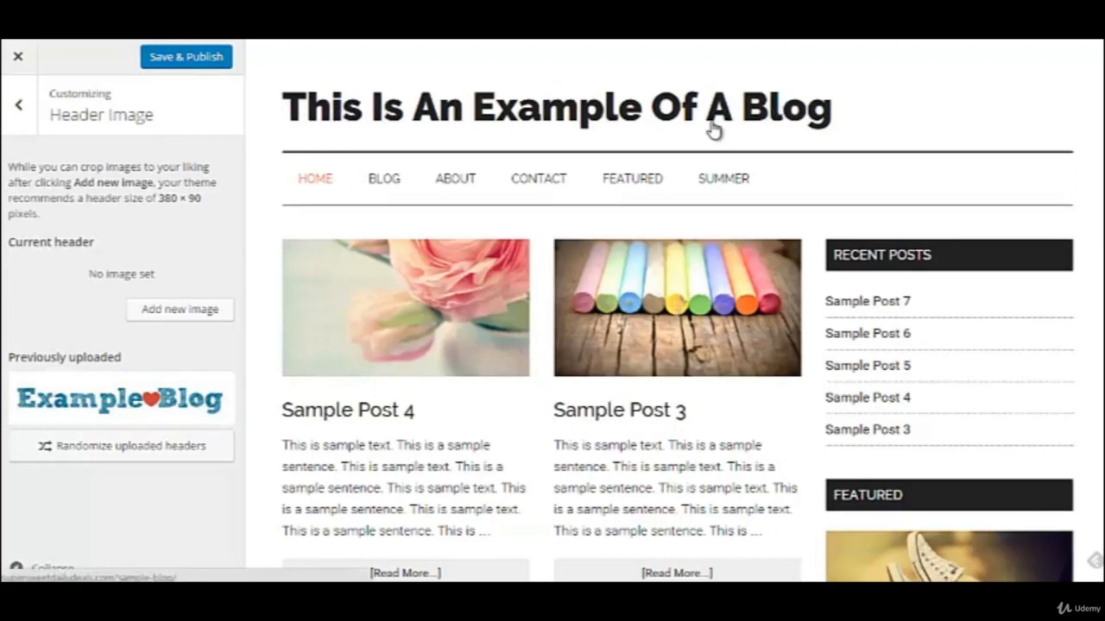
{"action": "left_click", "coordinate": [185, 66]}
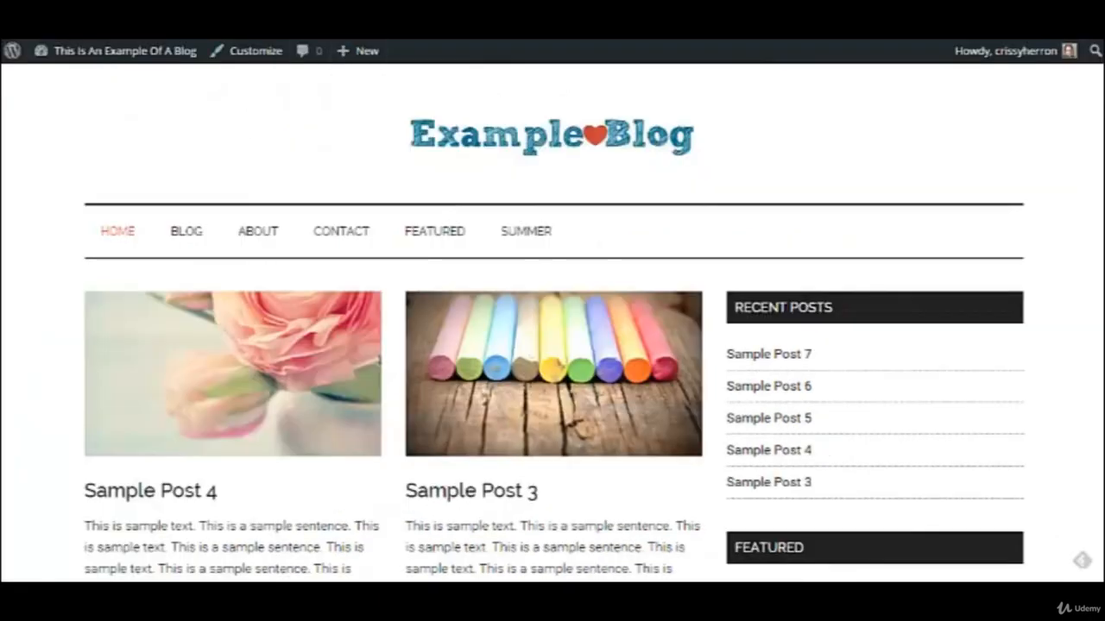
{"action": "key", "text": "F5"}
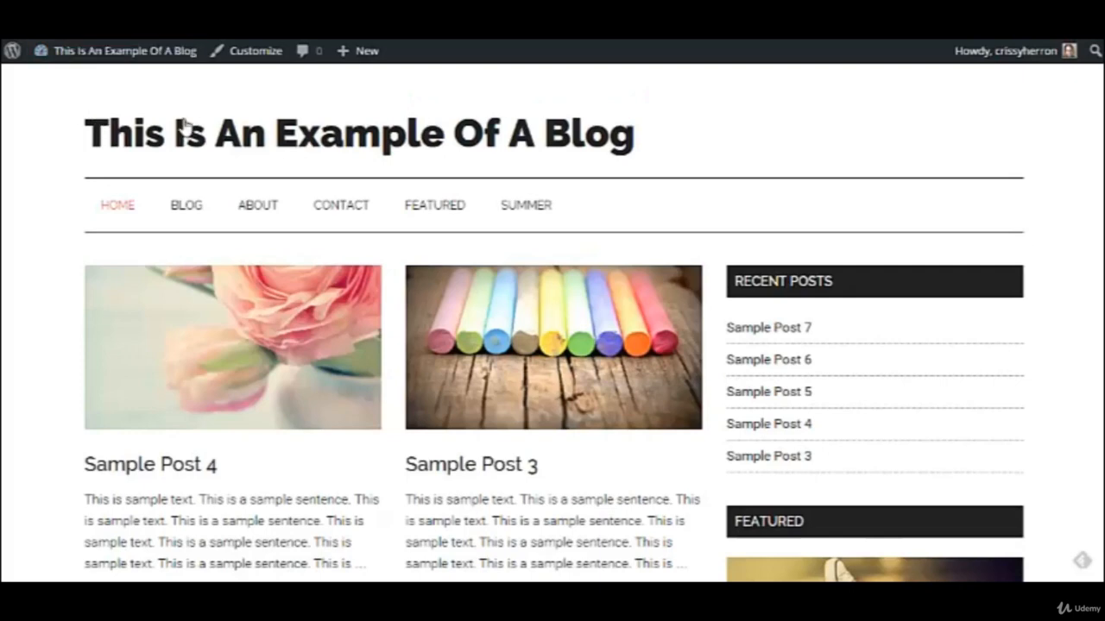